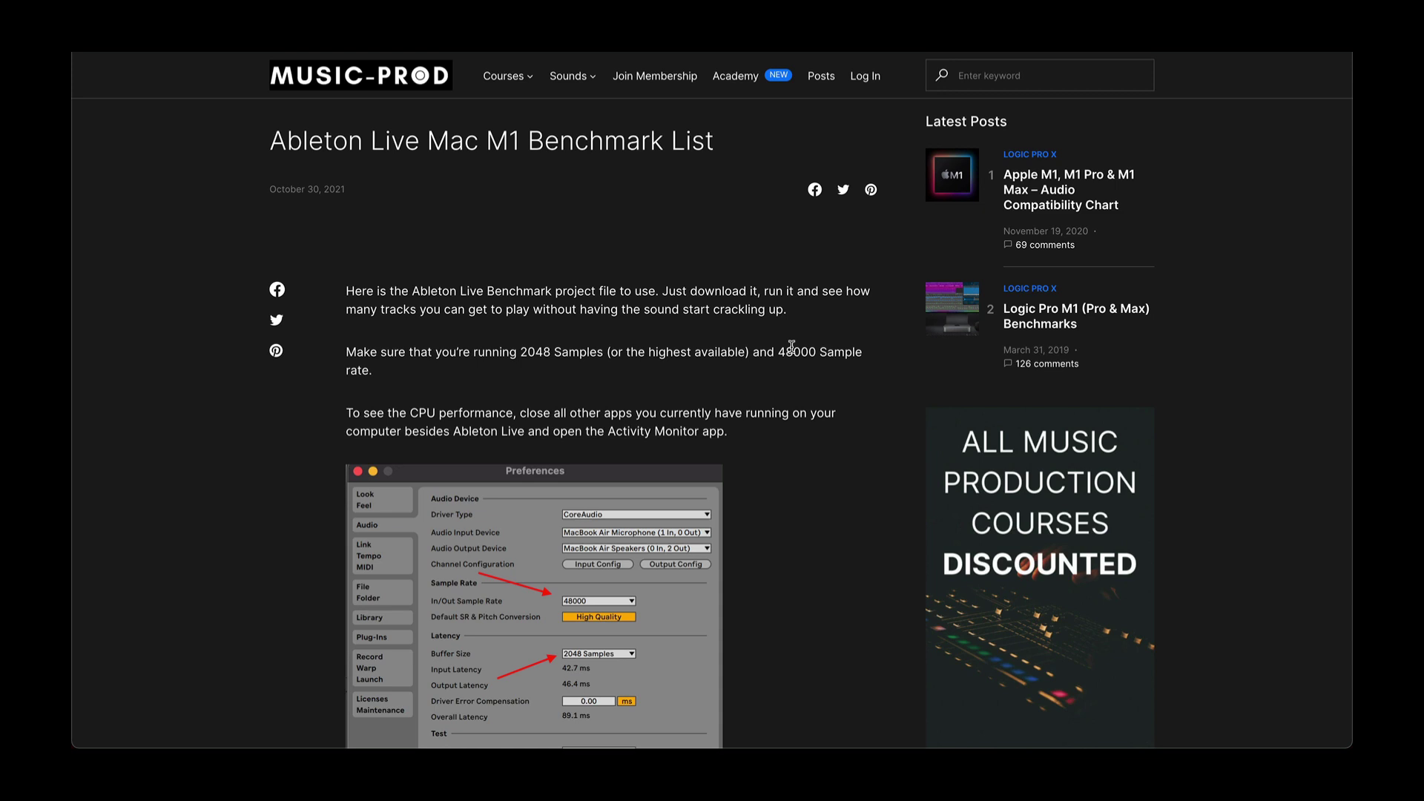
Read the Ableton Live benchmark page's sample rate and buffer size instructions down to the benchmark file download.
scroll(792, 349, "down", 3)
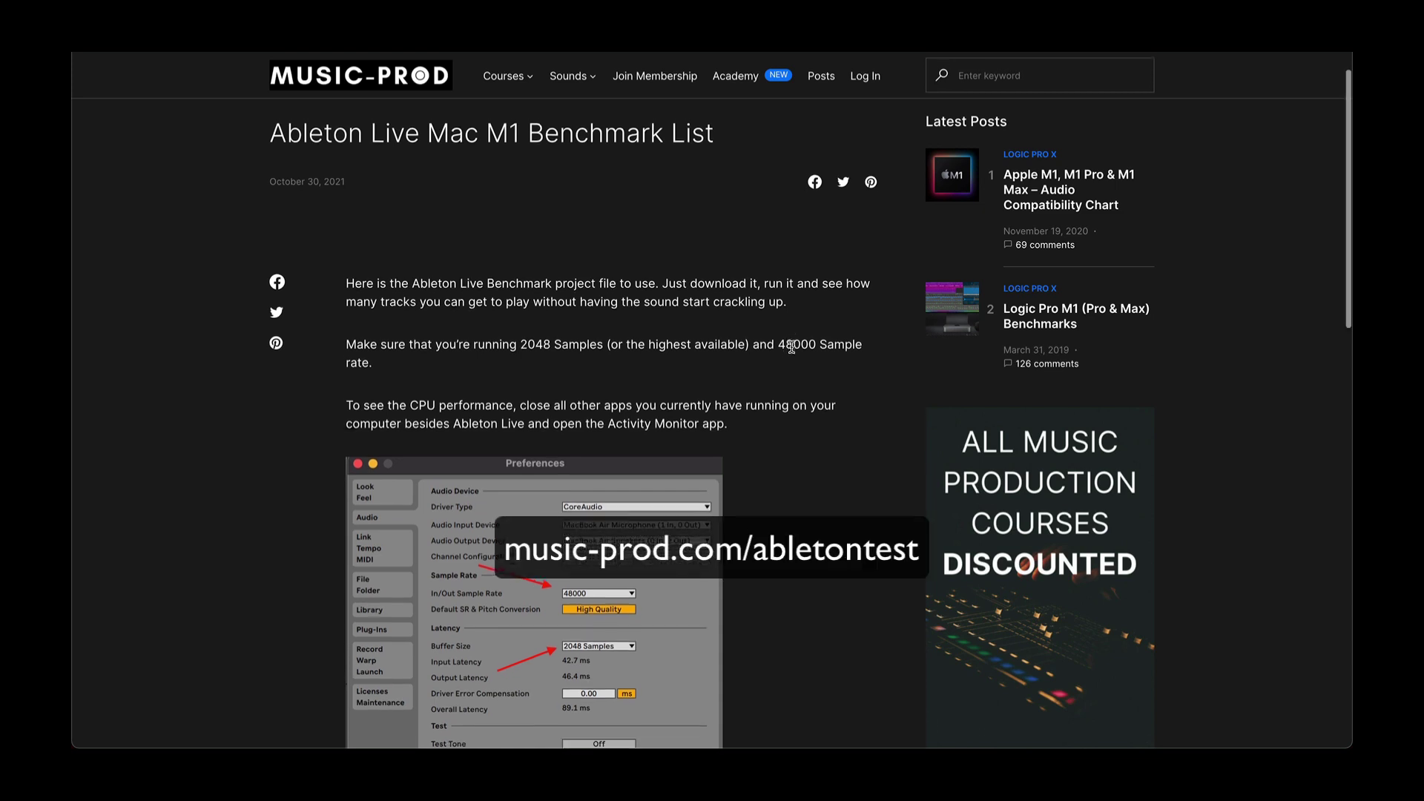
scroll(793, 351, "down", 5)
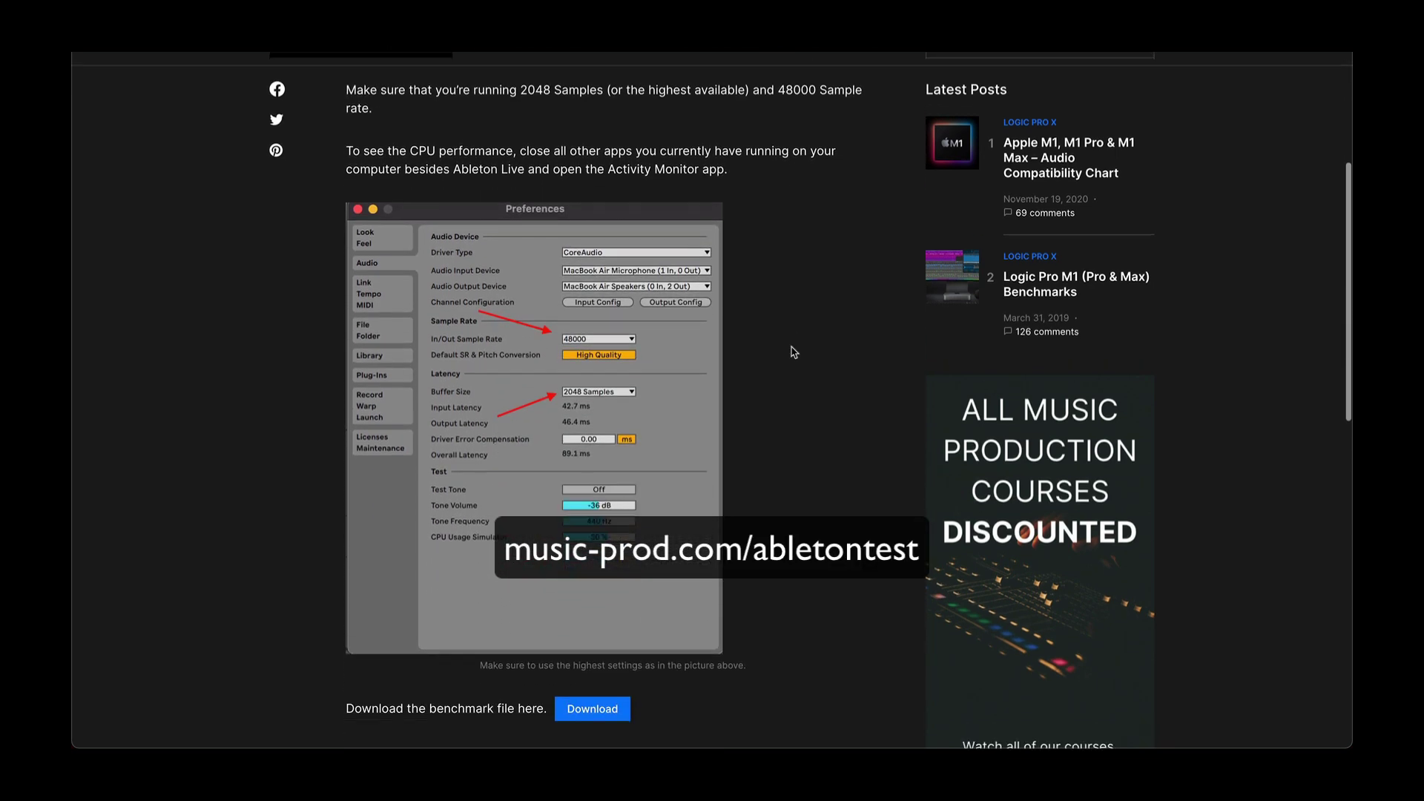
scroll(793, 352, "down", 5)
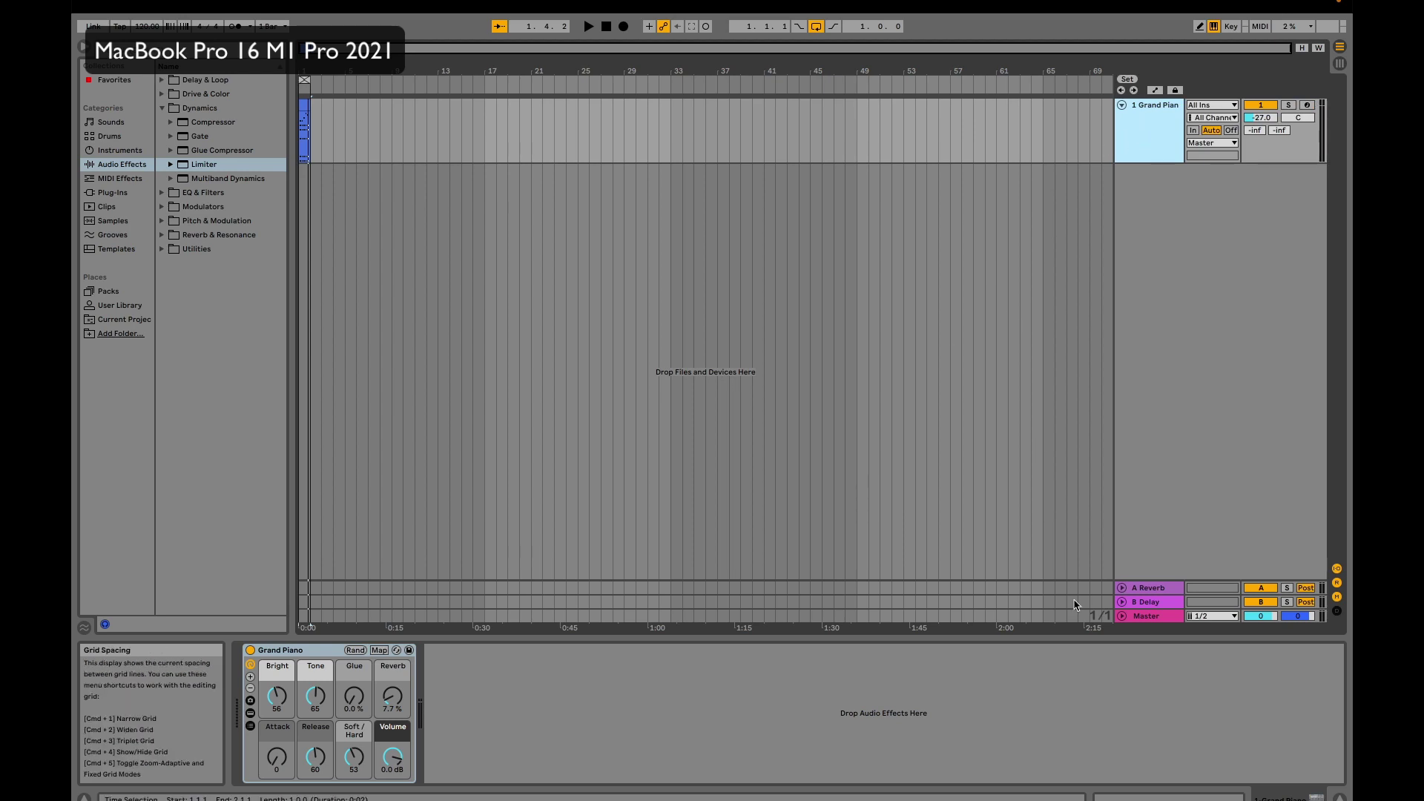
Inspect the Grand Piano clip's MIDI notes, return to the track's device view and play the project.
left_click(310, 131)
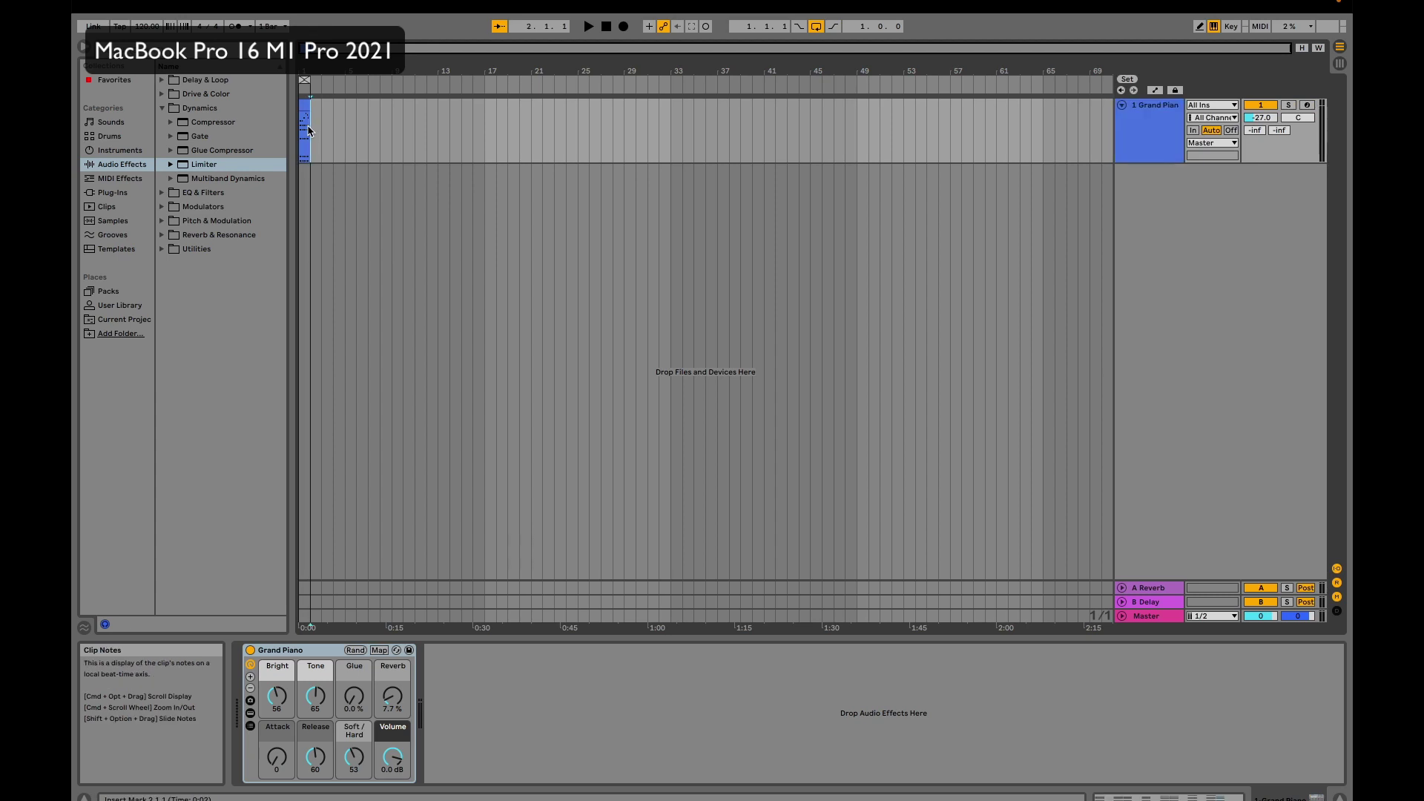
left_click(304, 110)
double_click(304, 109)
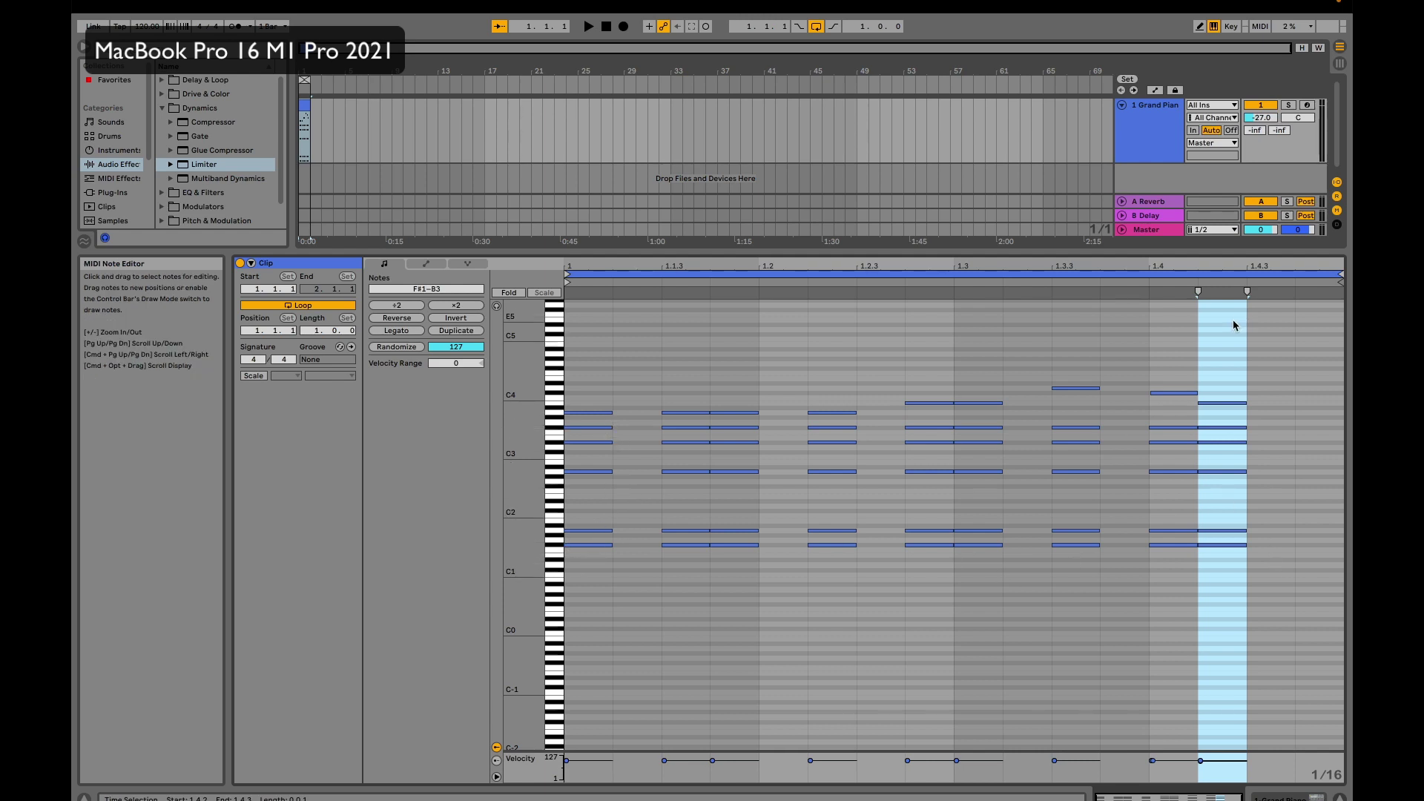
left_click(1286, 797)
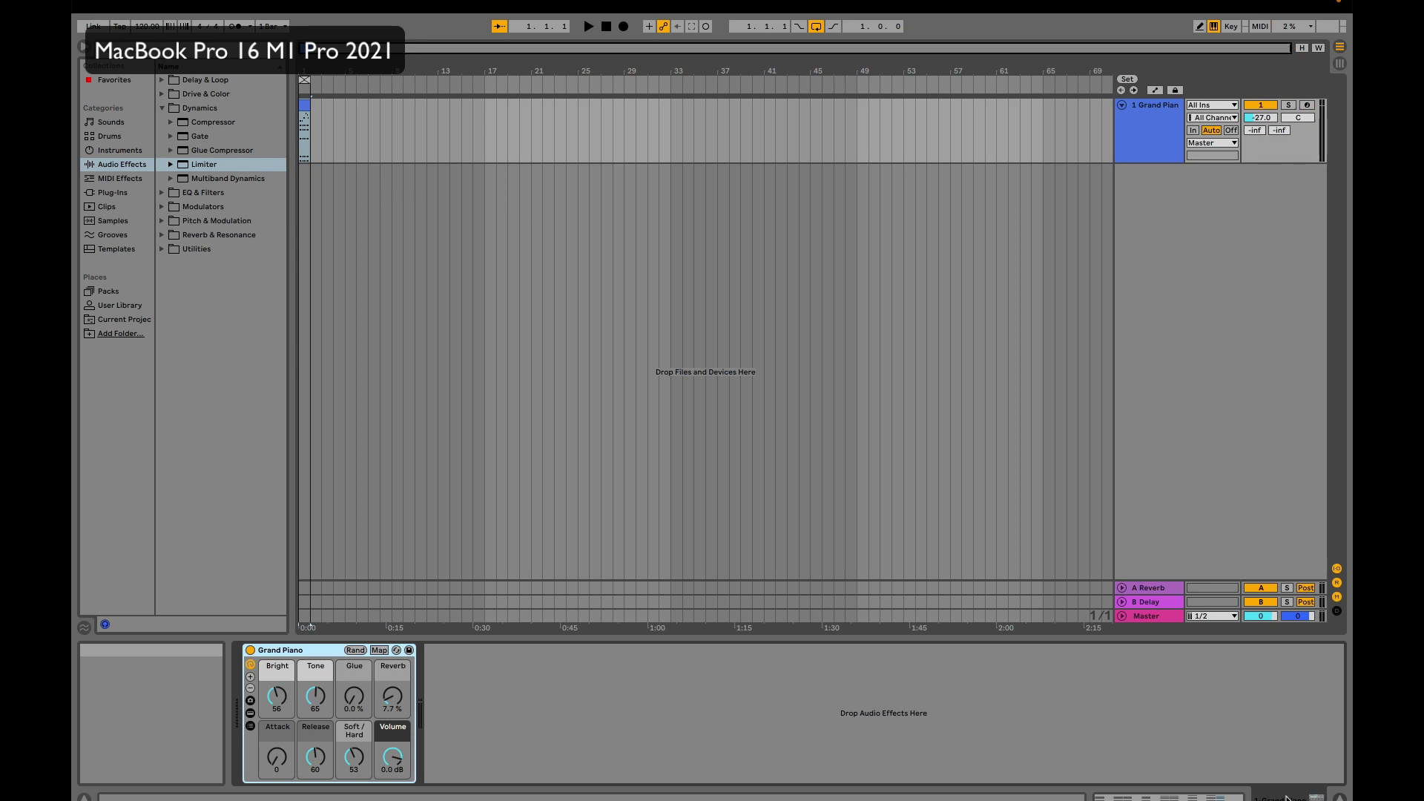
key("space")
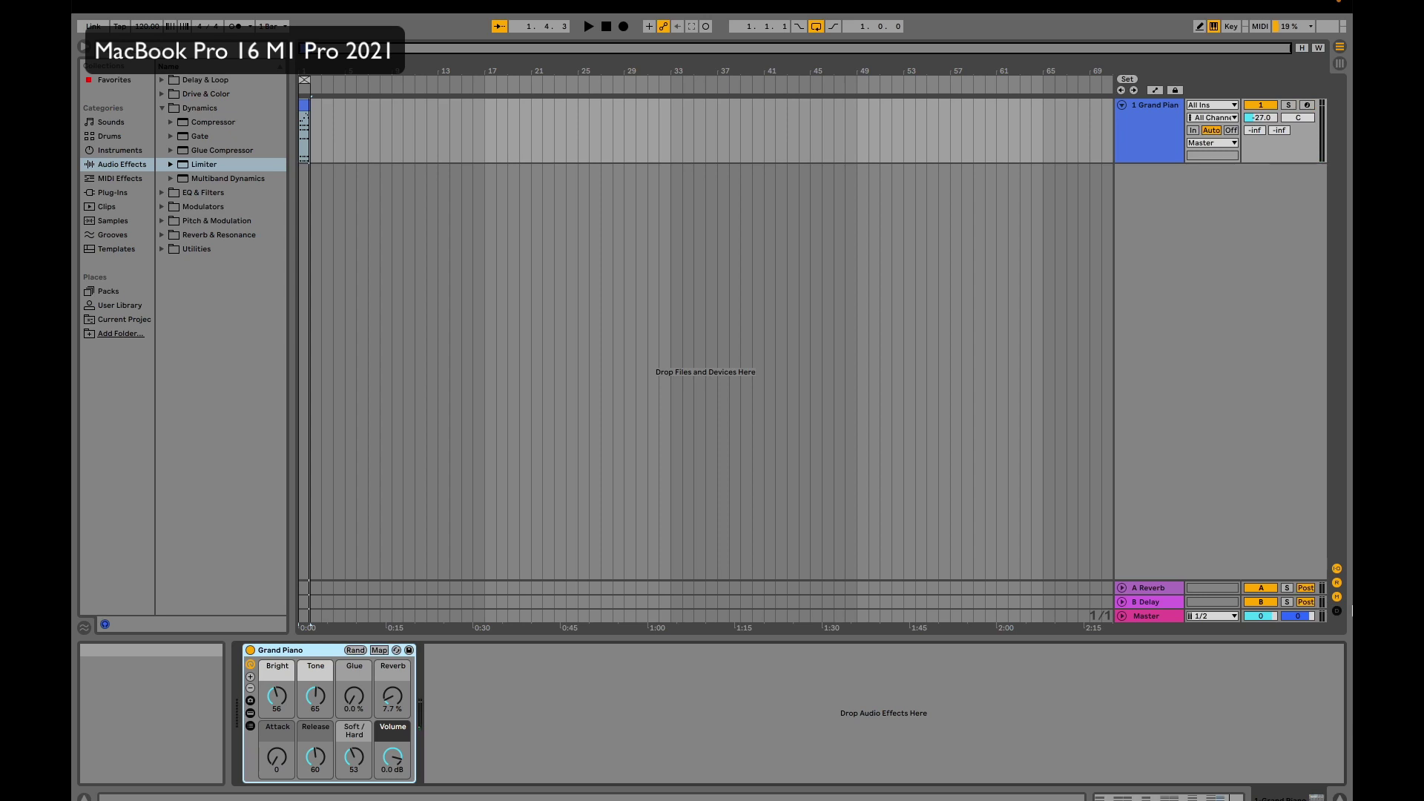
Duplicate the Grand Piano track until there are 14 tracks, and play the project to test the CPU load.
left_click(1145, 126)
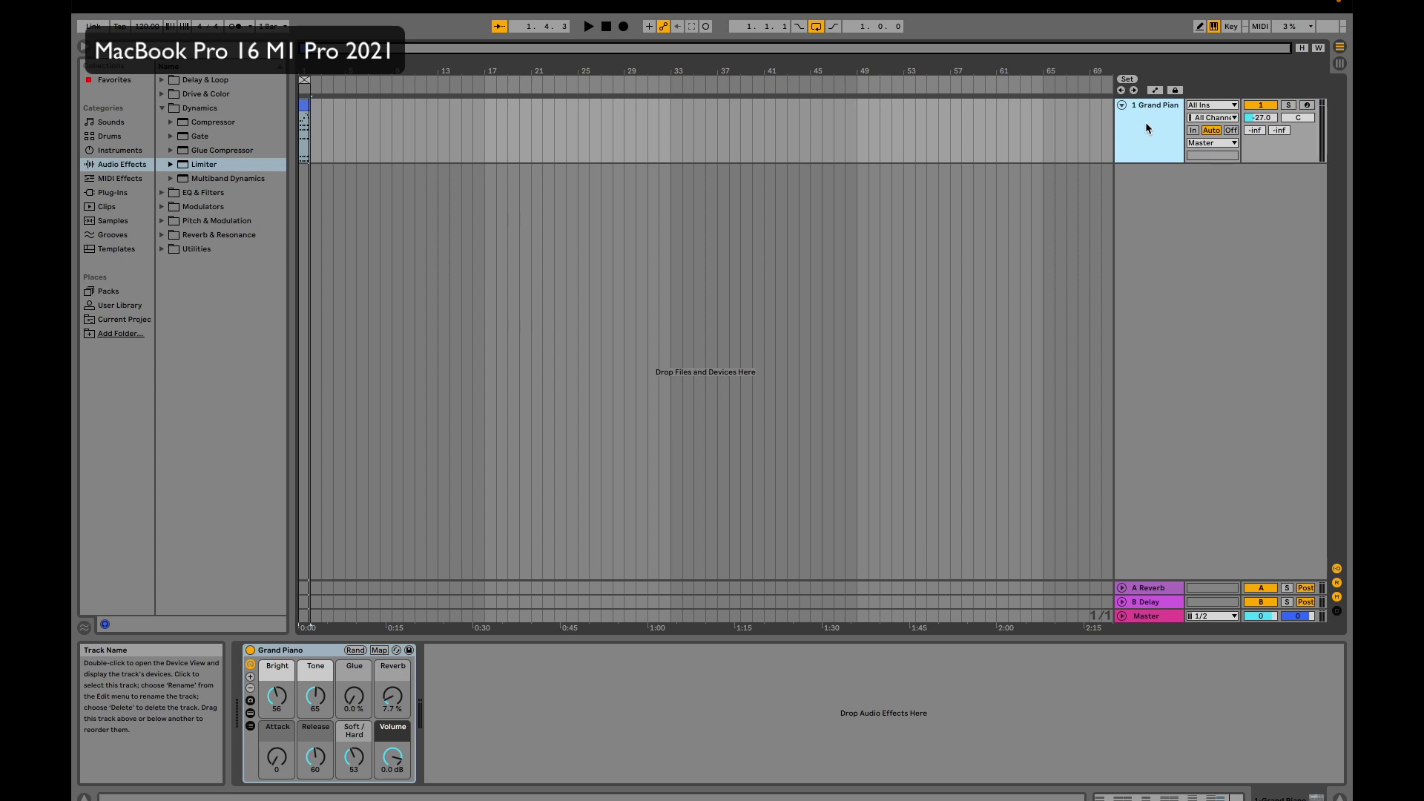
key("super+d")
key("super+d")
key("super+d")
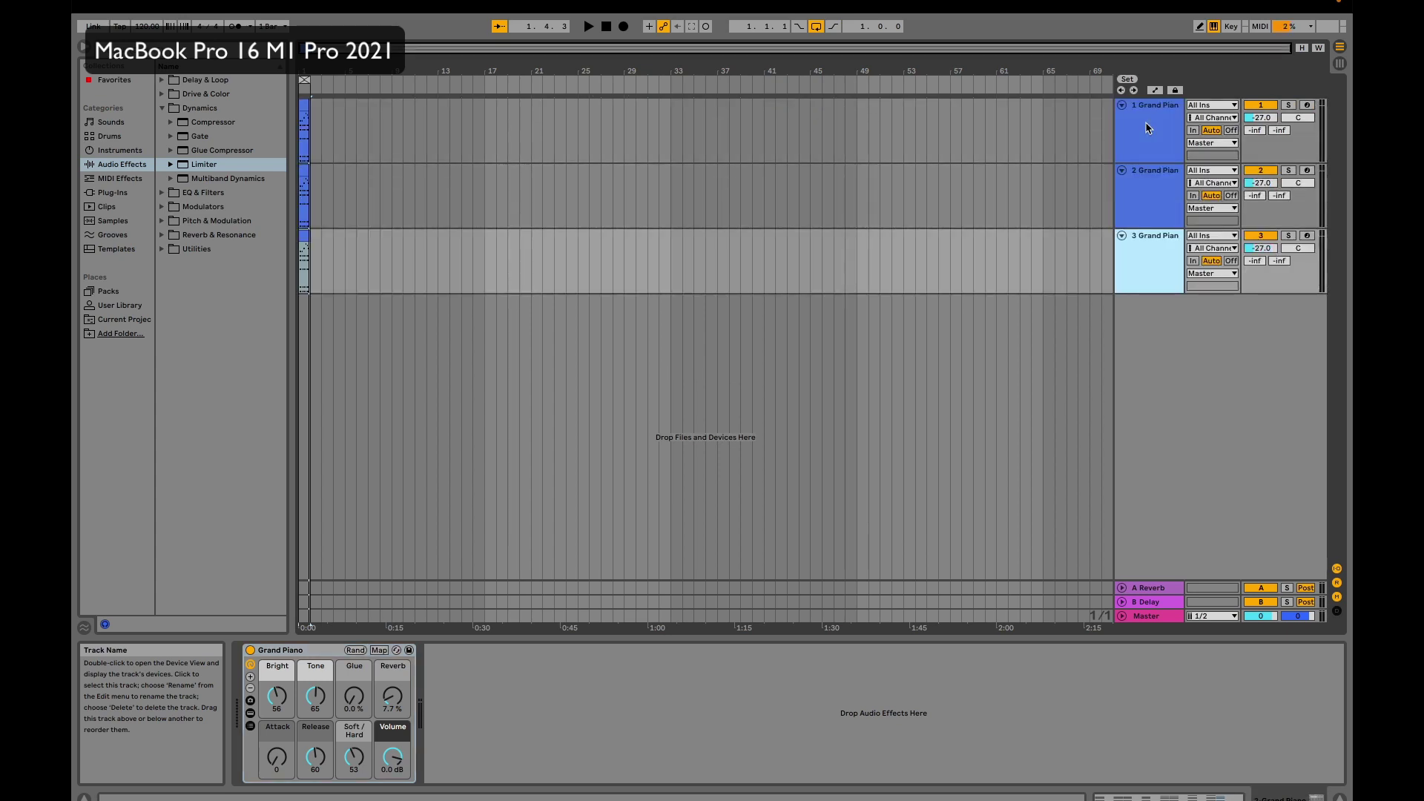
key("super+d")
key("super+d")
key("super+d")
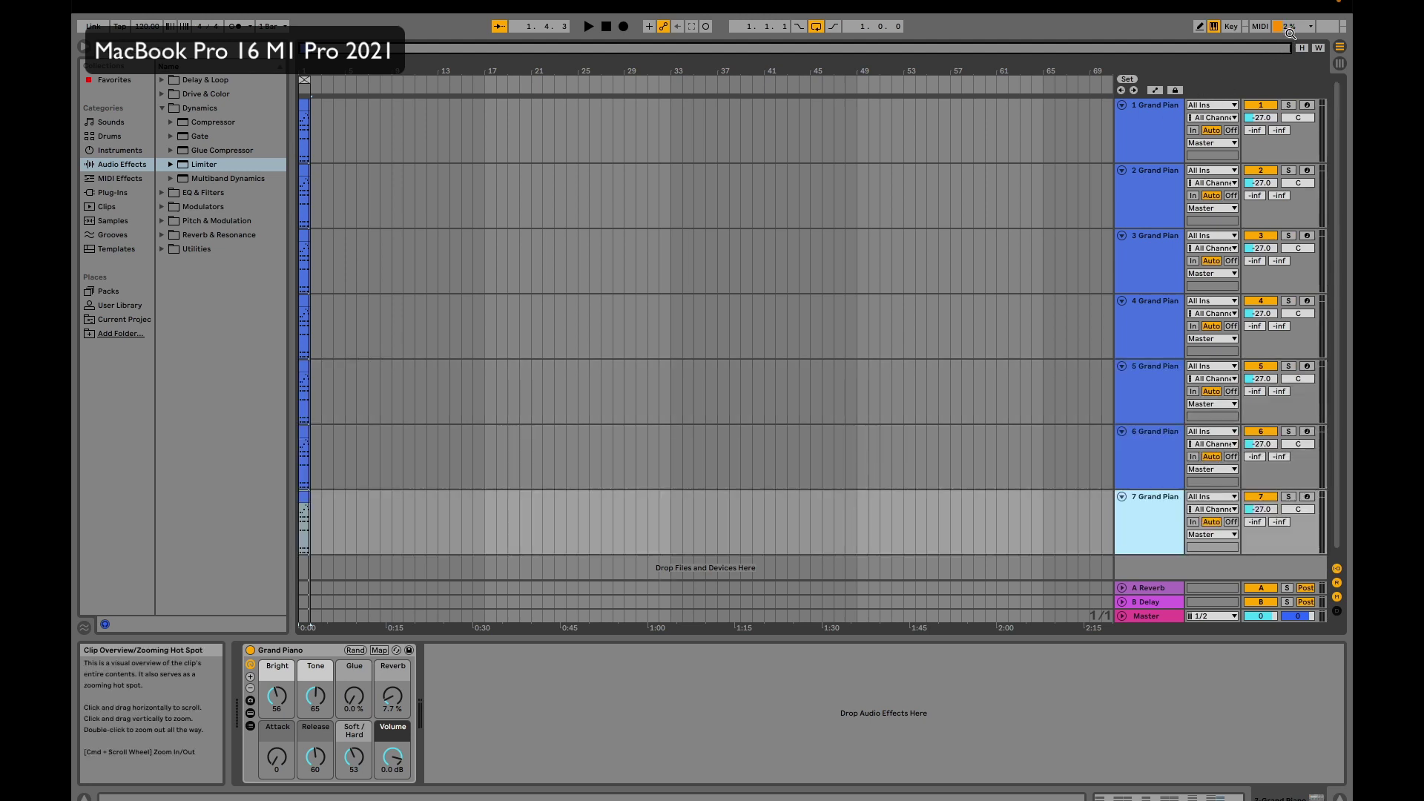
key("super+d")
key("super+d")
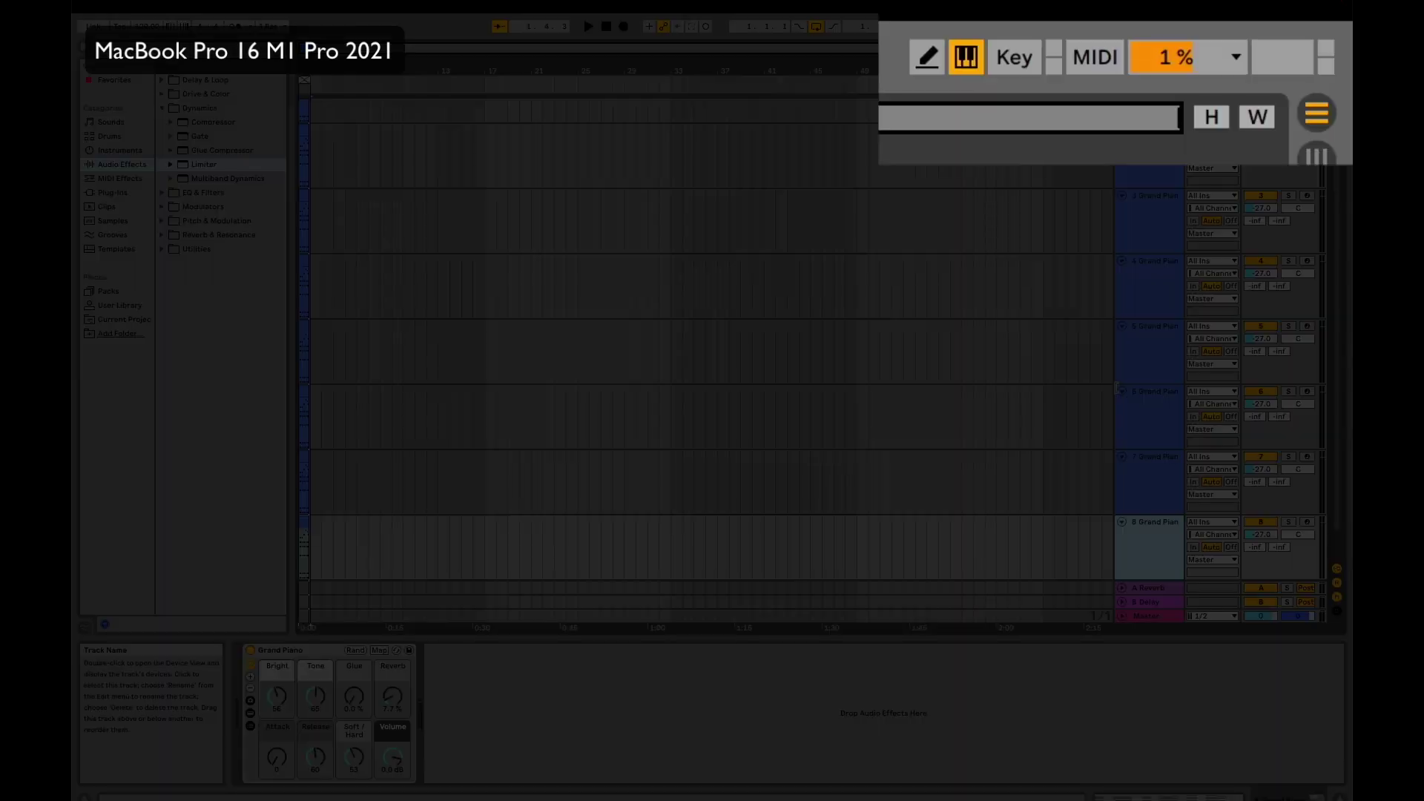
key("super+d")
key("super+d")
key("super+d")
key("super+d")
key("super+d")
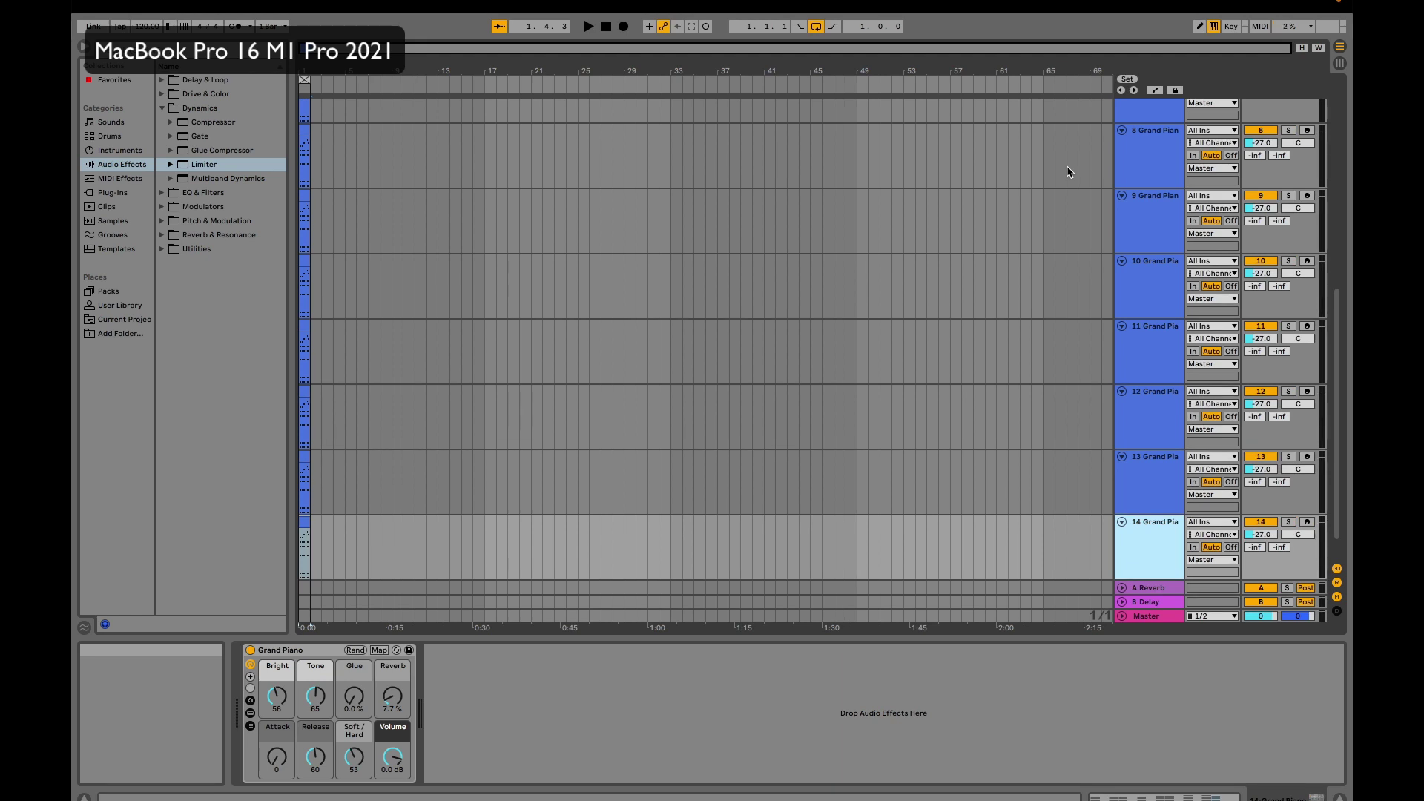
key("space")
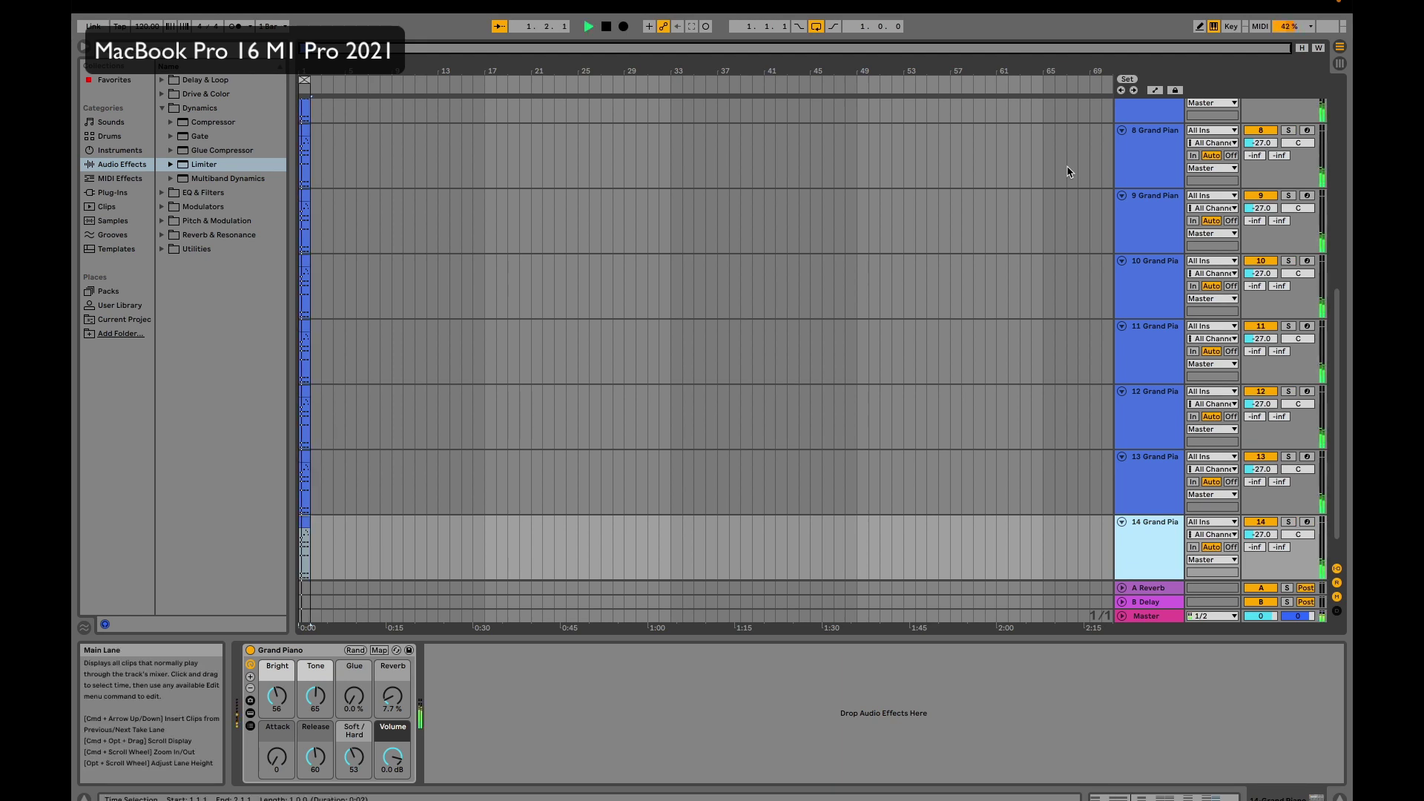
key("space")
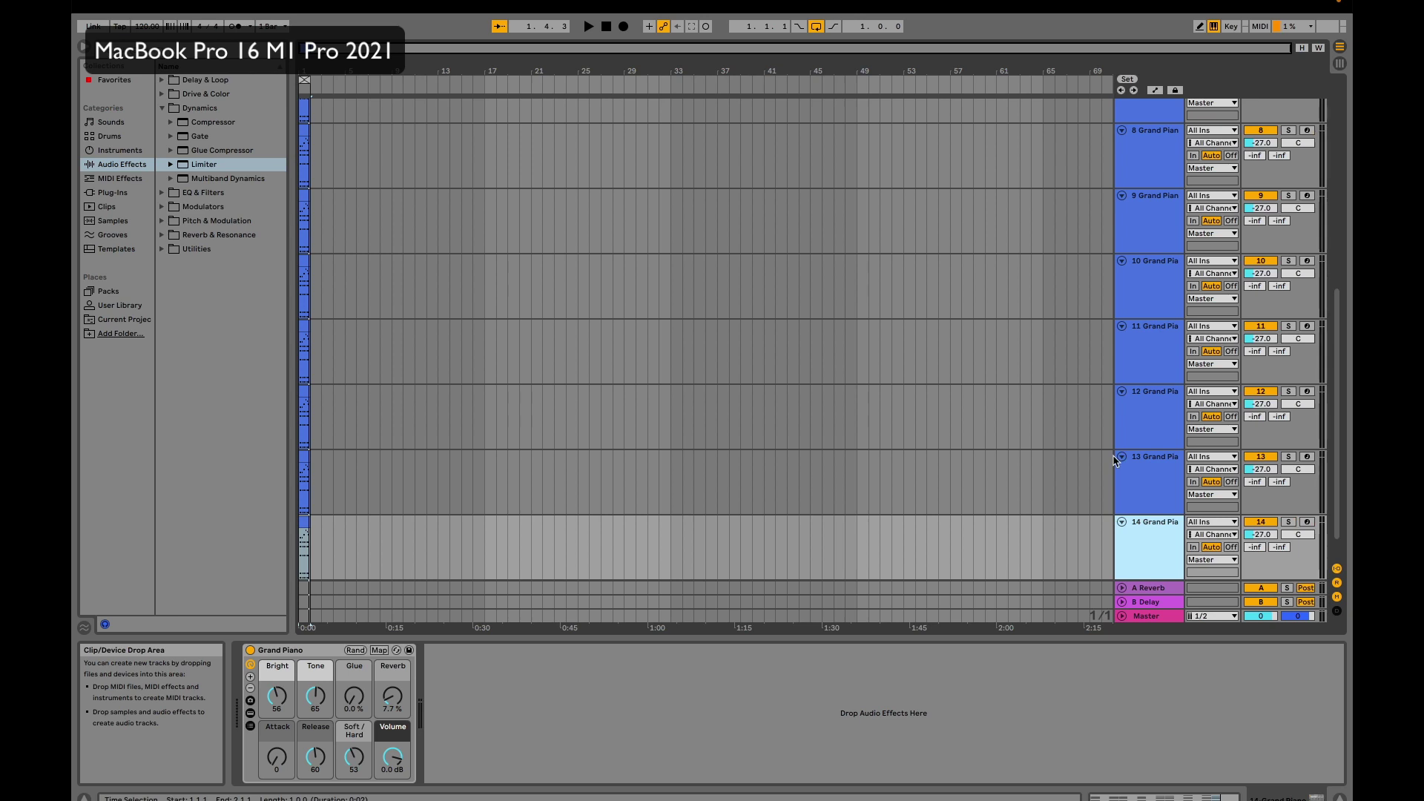
Duplicate the last Grand Piano track up to 20 tracks and play them with the system volume raised.
scroll(1113, 460, "down", 5)
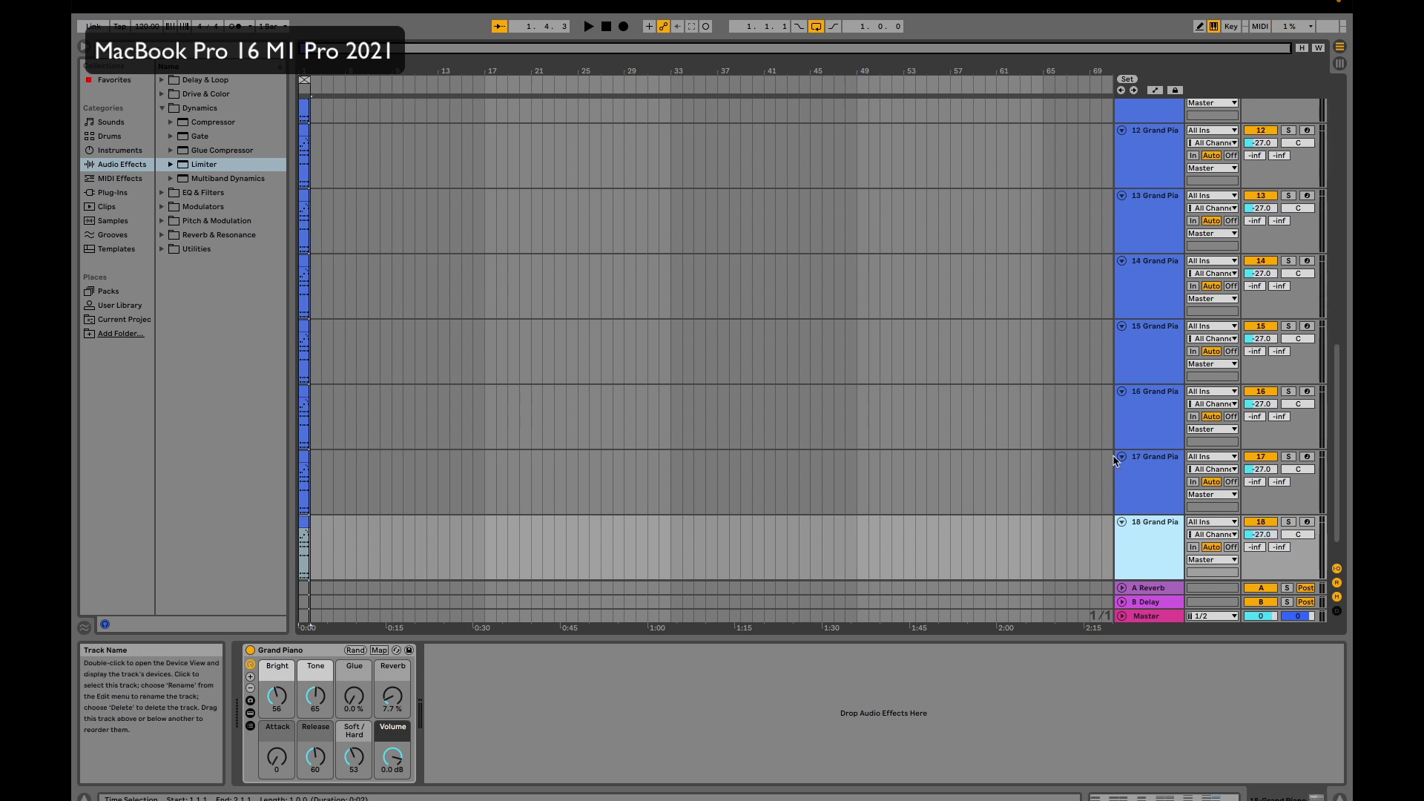
scroll(1114, 460, "down", 1)
key("super+d")
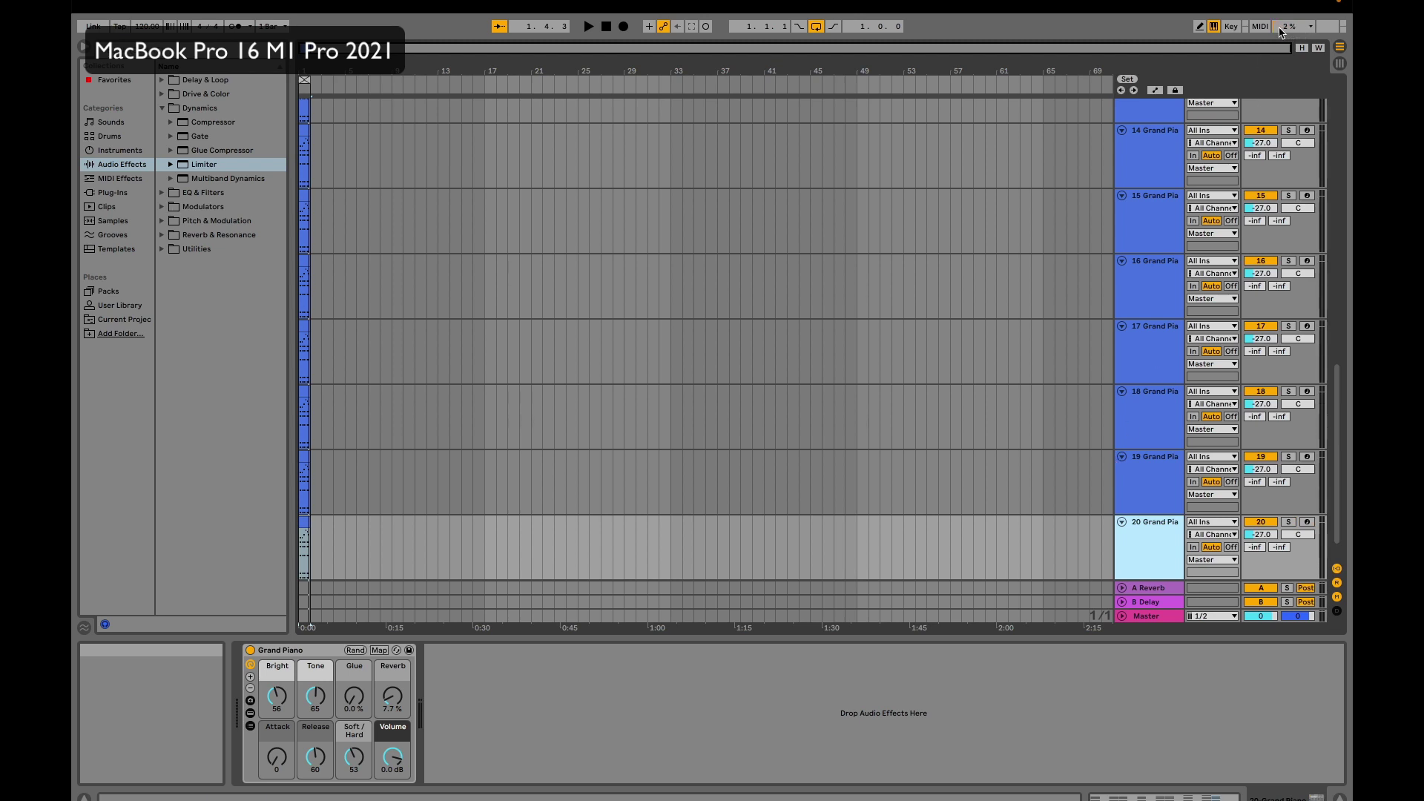
key("space")
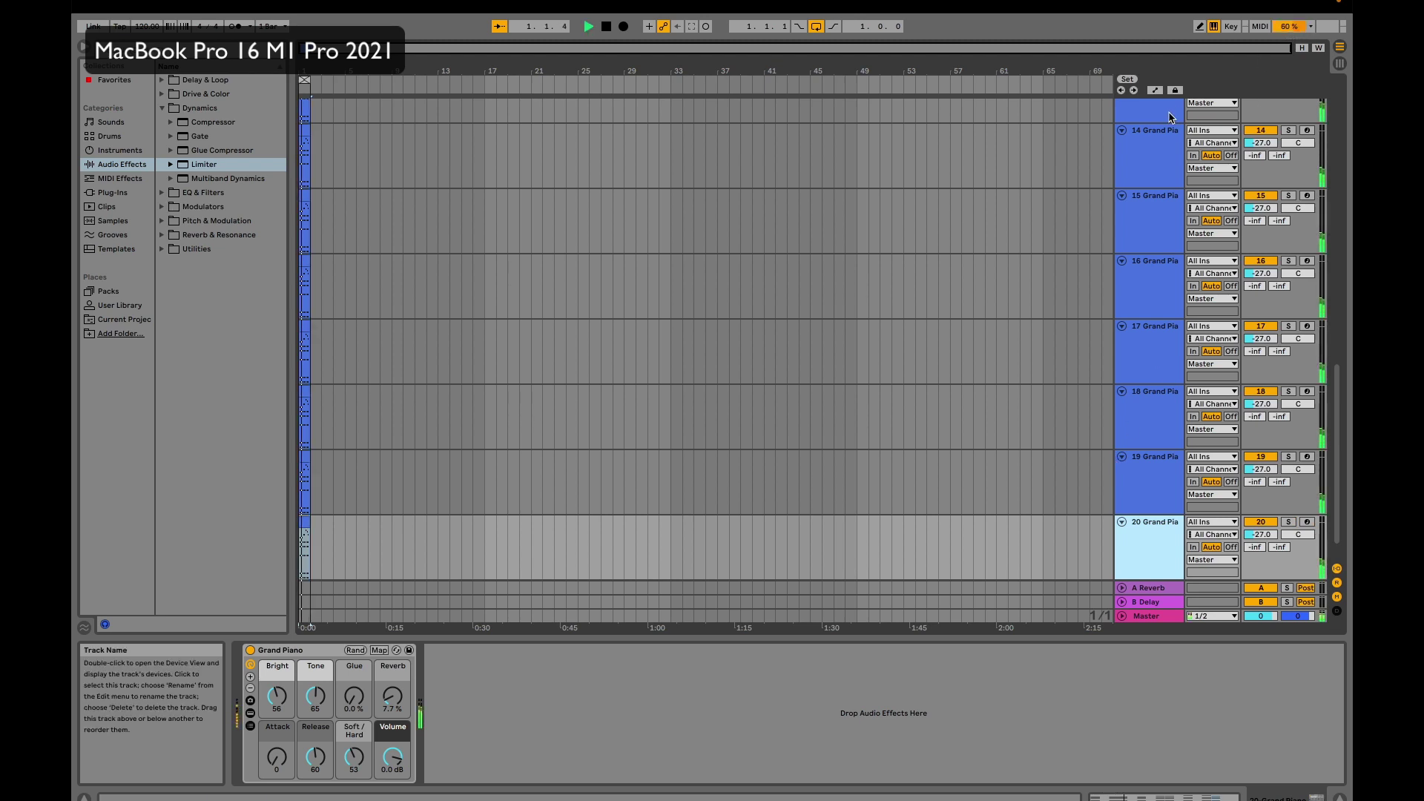
key("XF86AudioRaiseVolume")
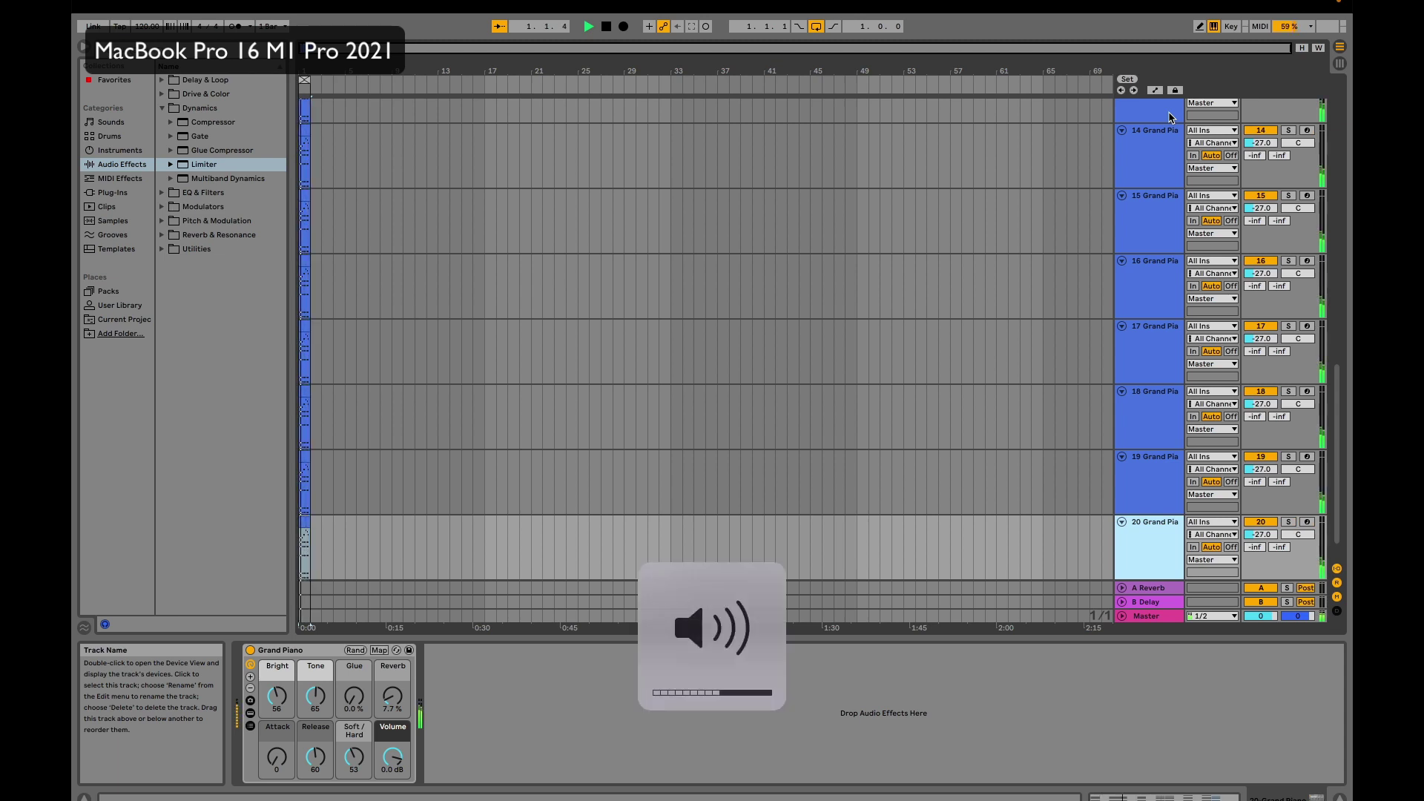
key("space")
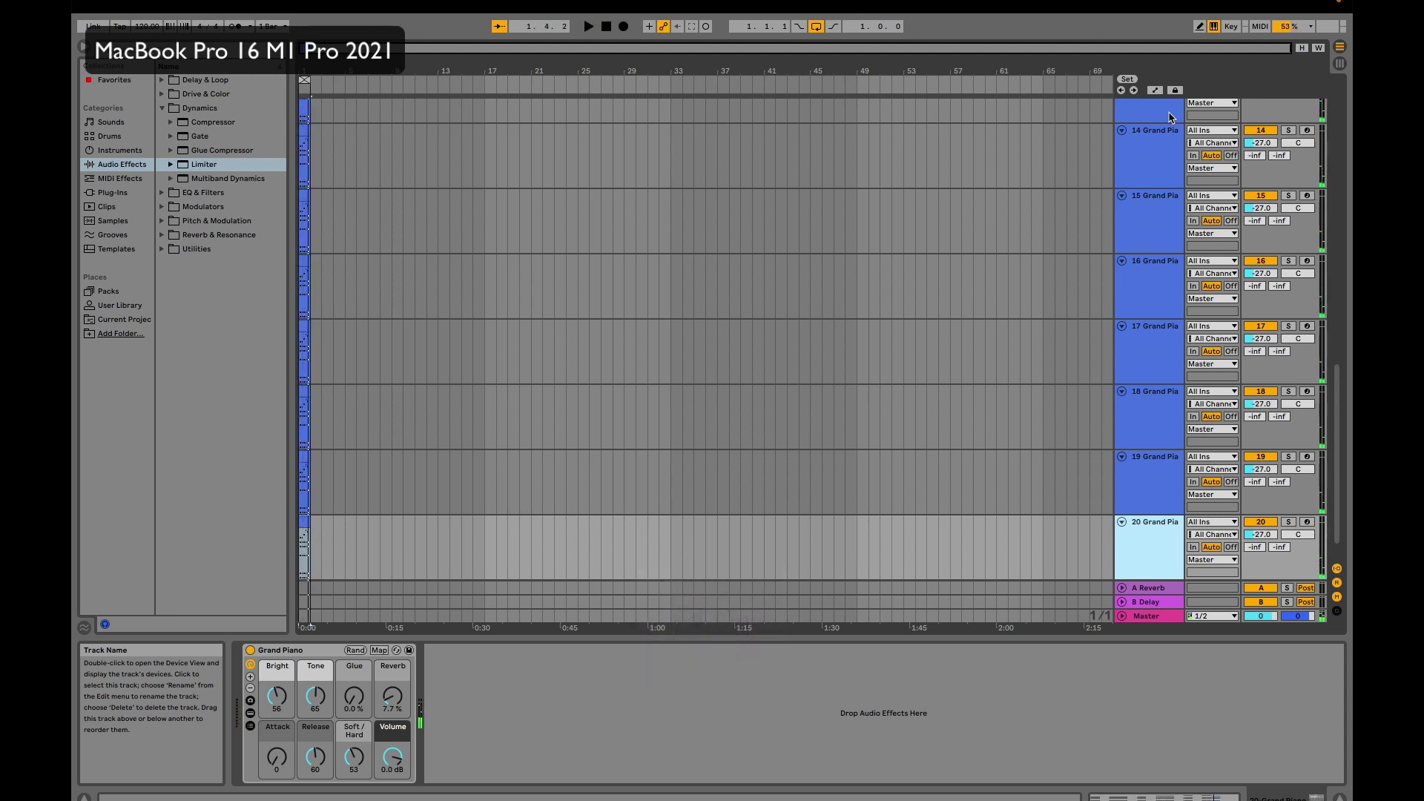
Duplicate the last Grand Piano track until there are 30 tracks.
scroll(1134, 340, "down", 1)
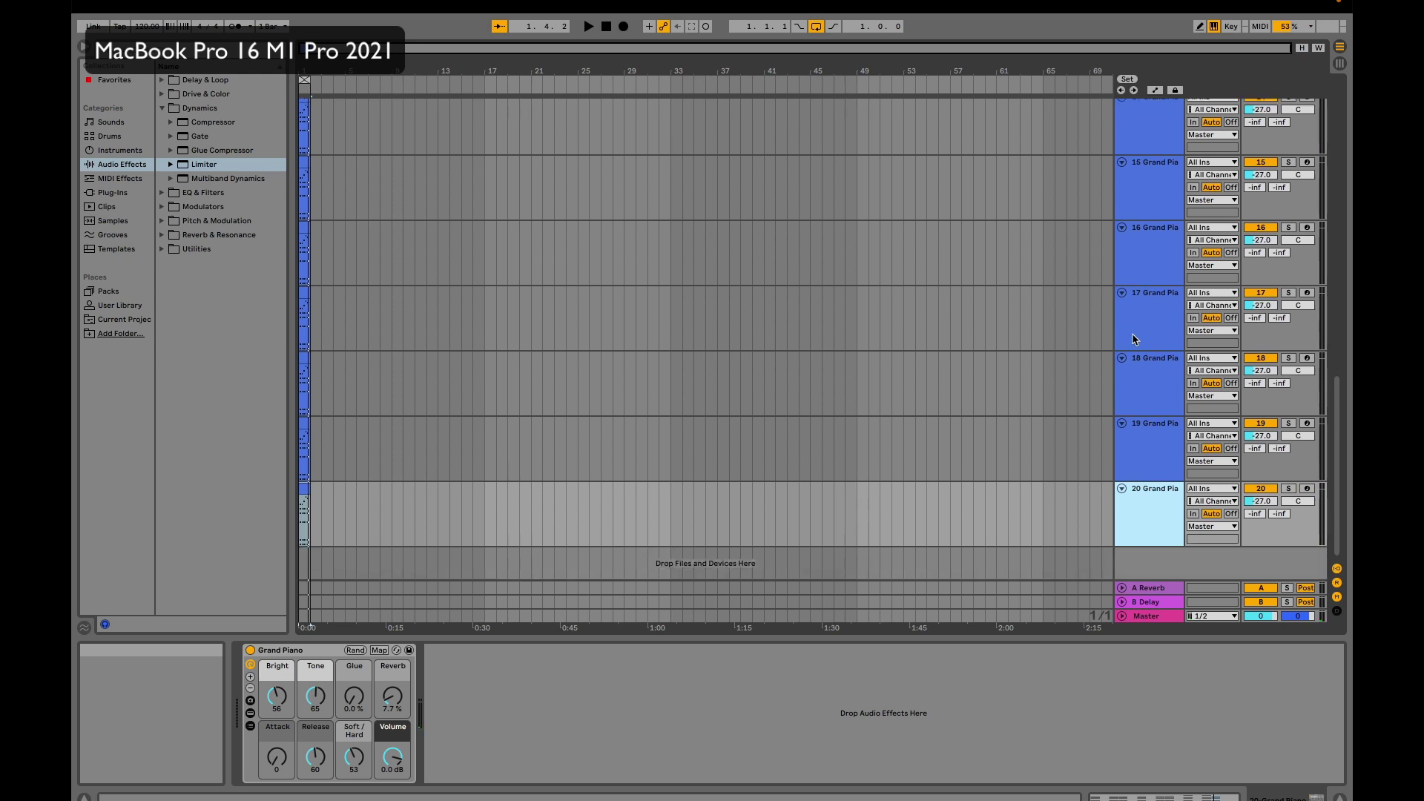
key("super+d")
key("super+d")
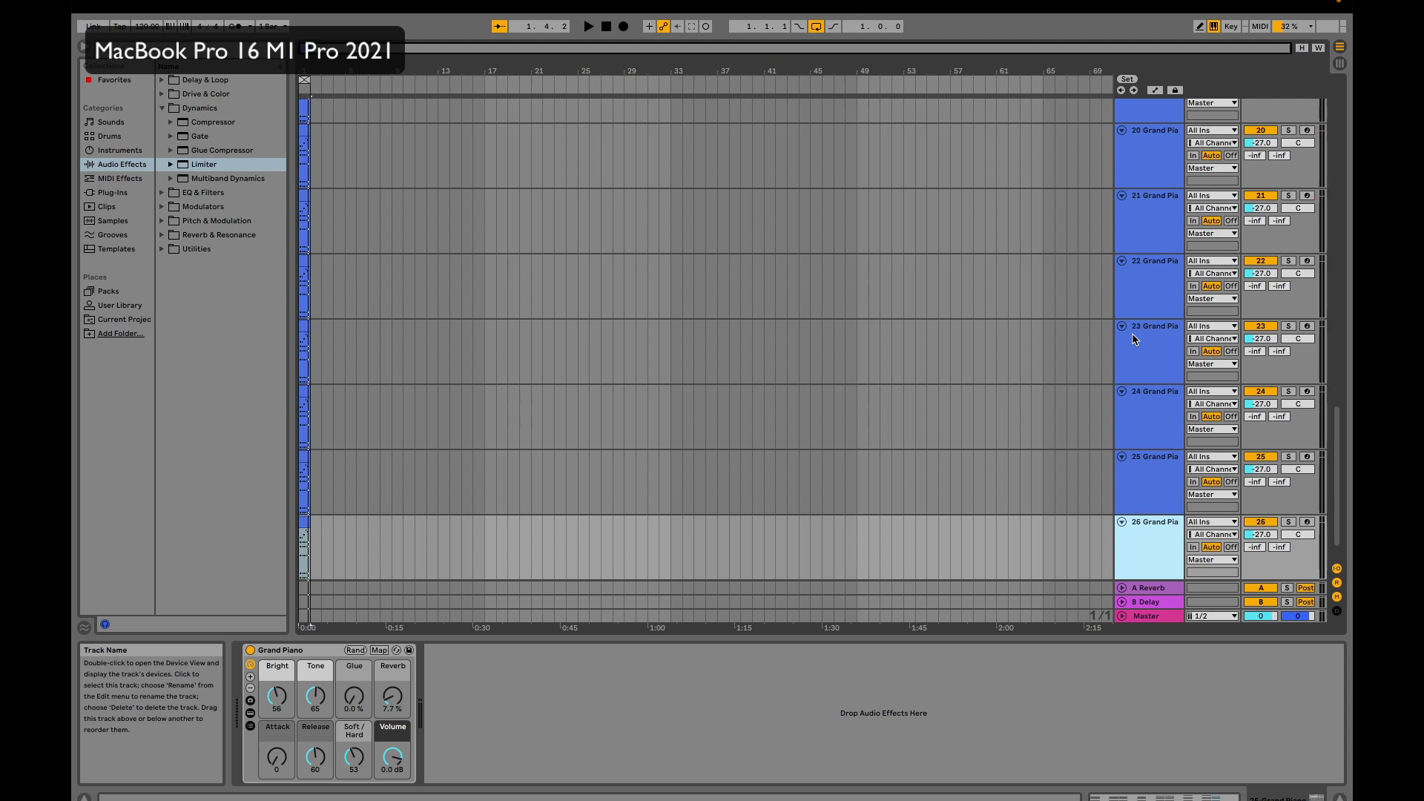
key("super+d")
key("super+d")
key("super+d")
key("super+d")
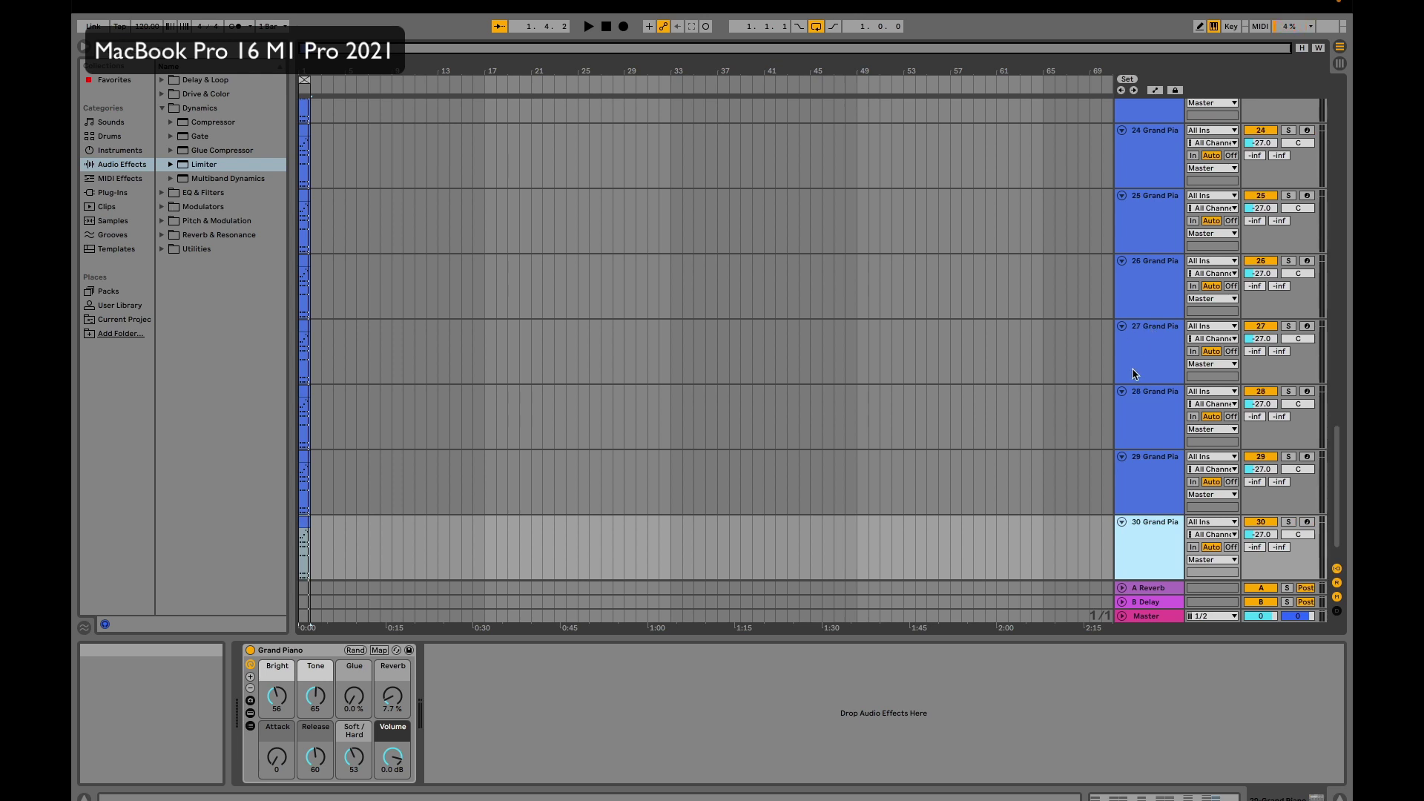
Play the 30 tracks as a load test and inspect the CPU meter's average and current readings.
key("space")
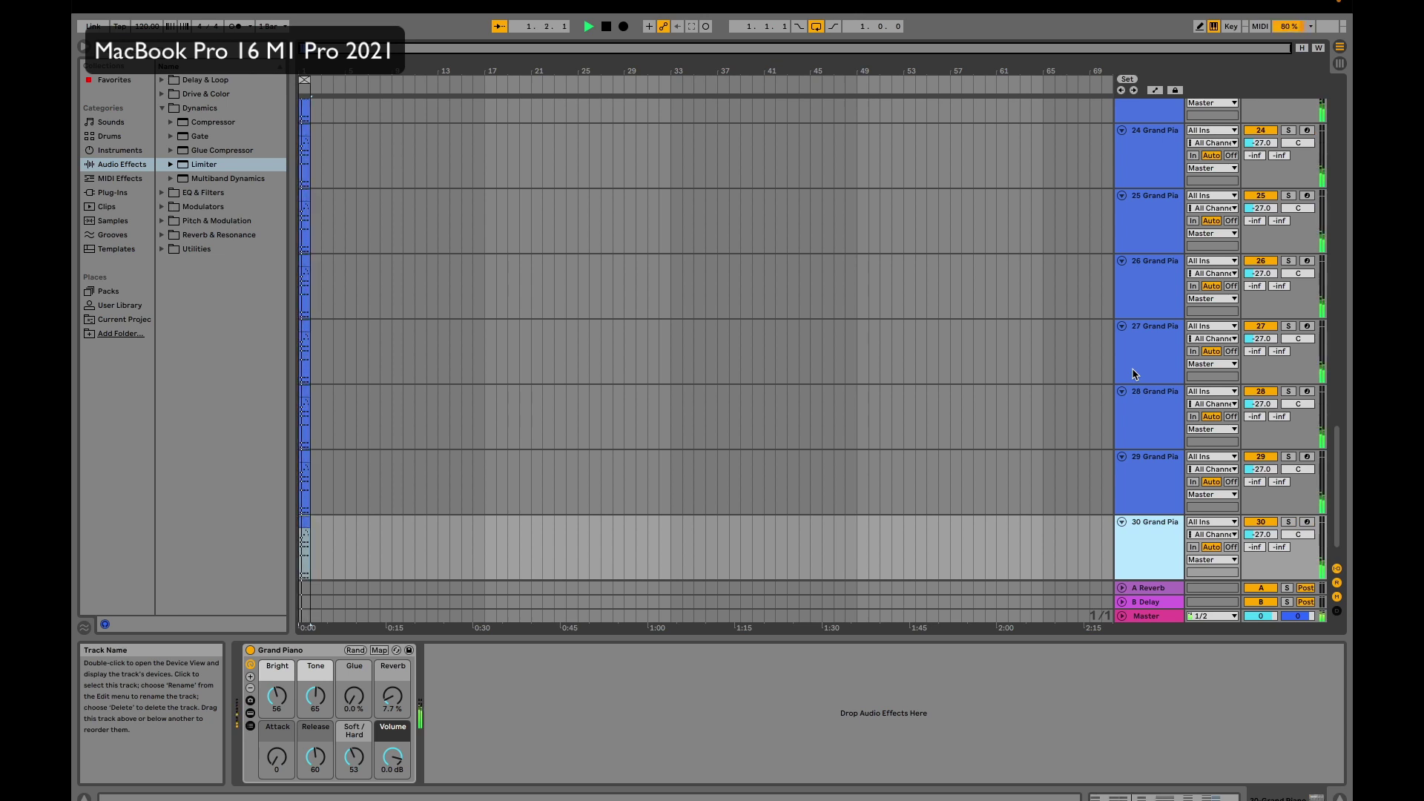
key("space")
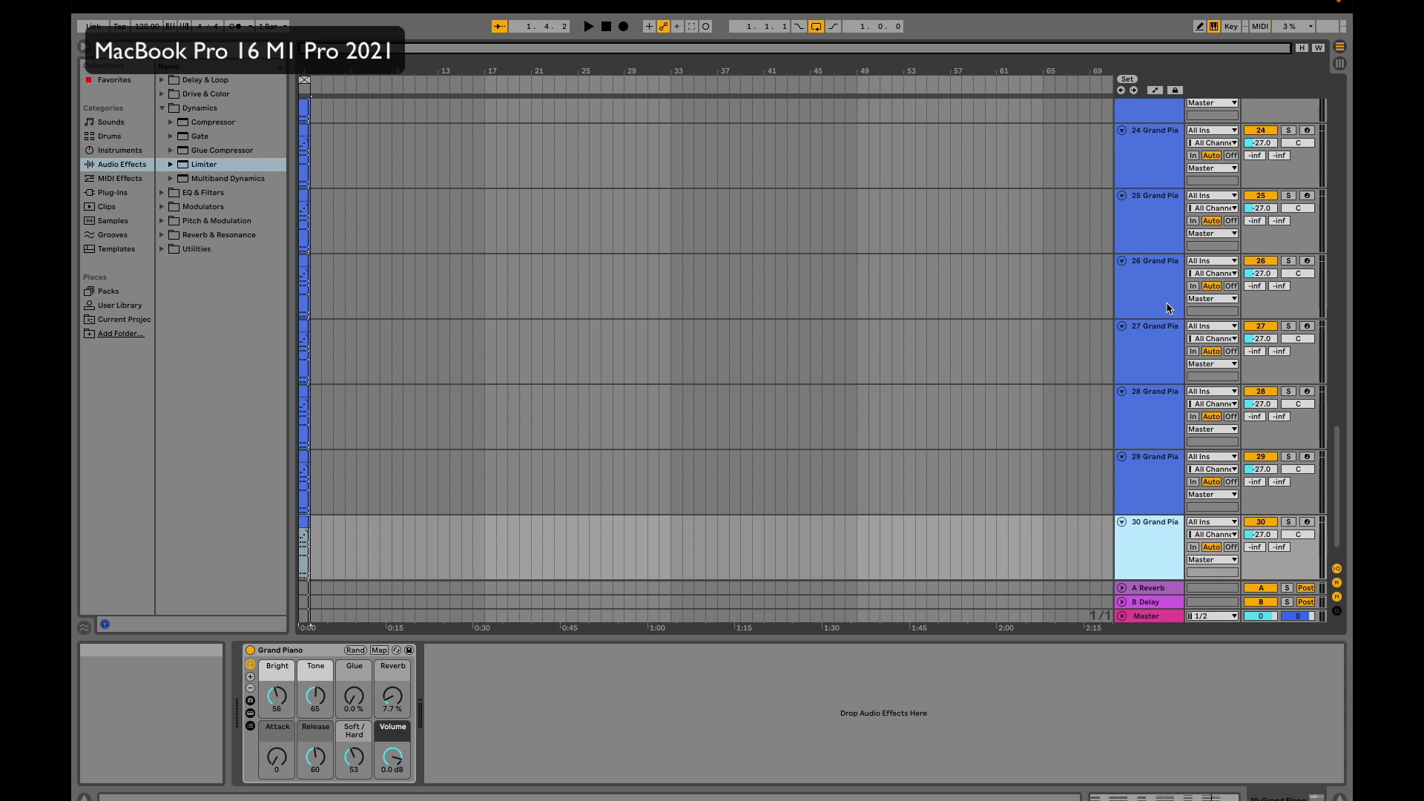
left_click(1299, 27)
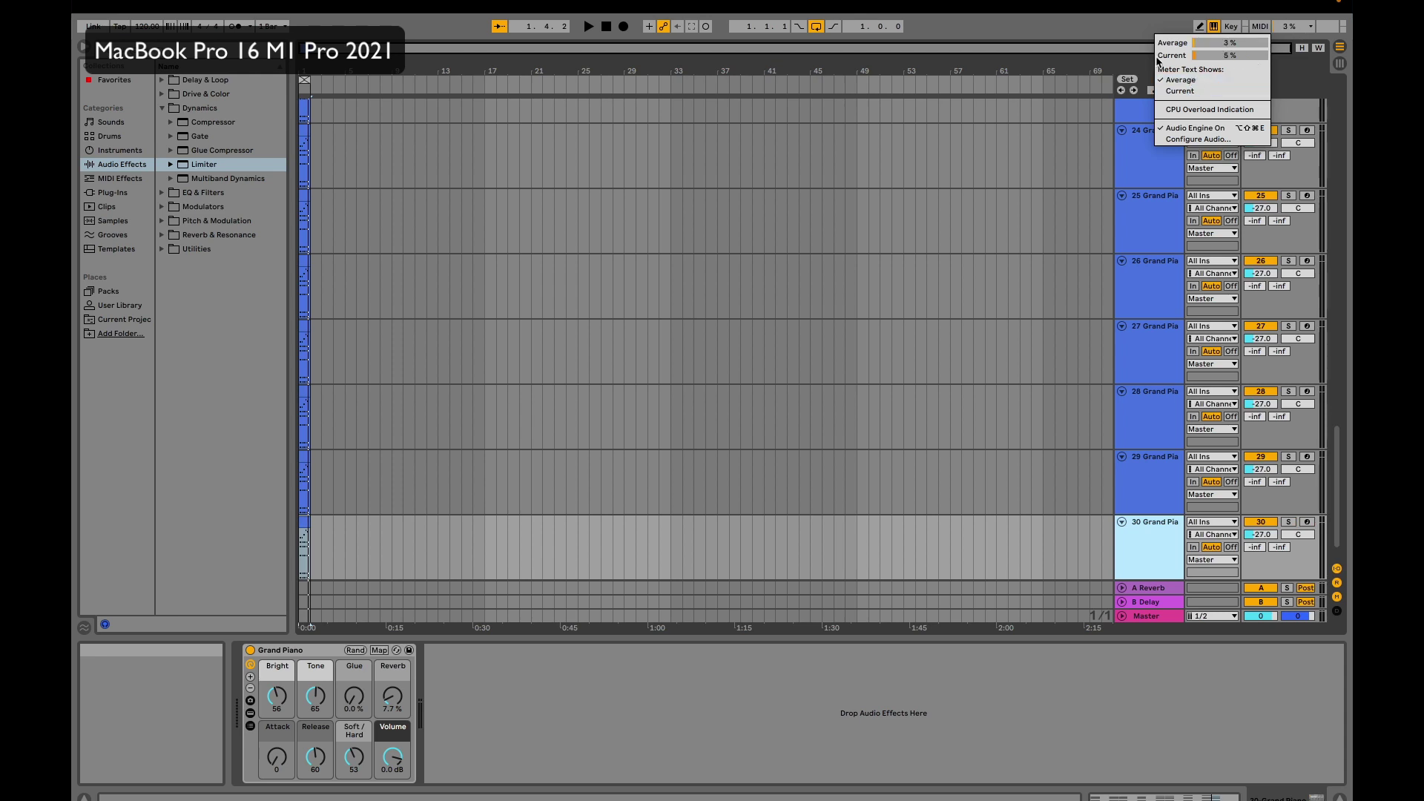
left_click(1130, 45)
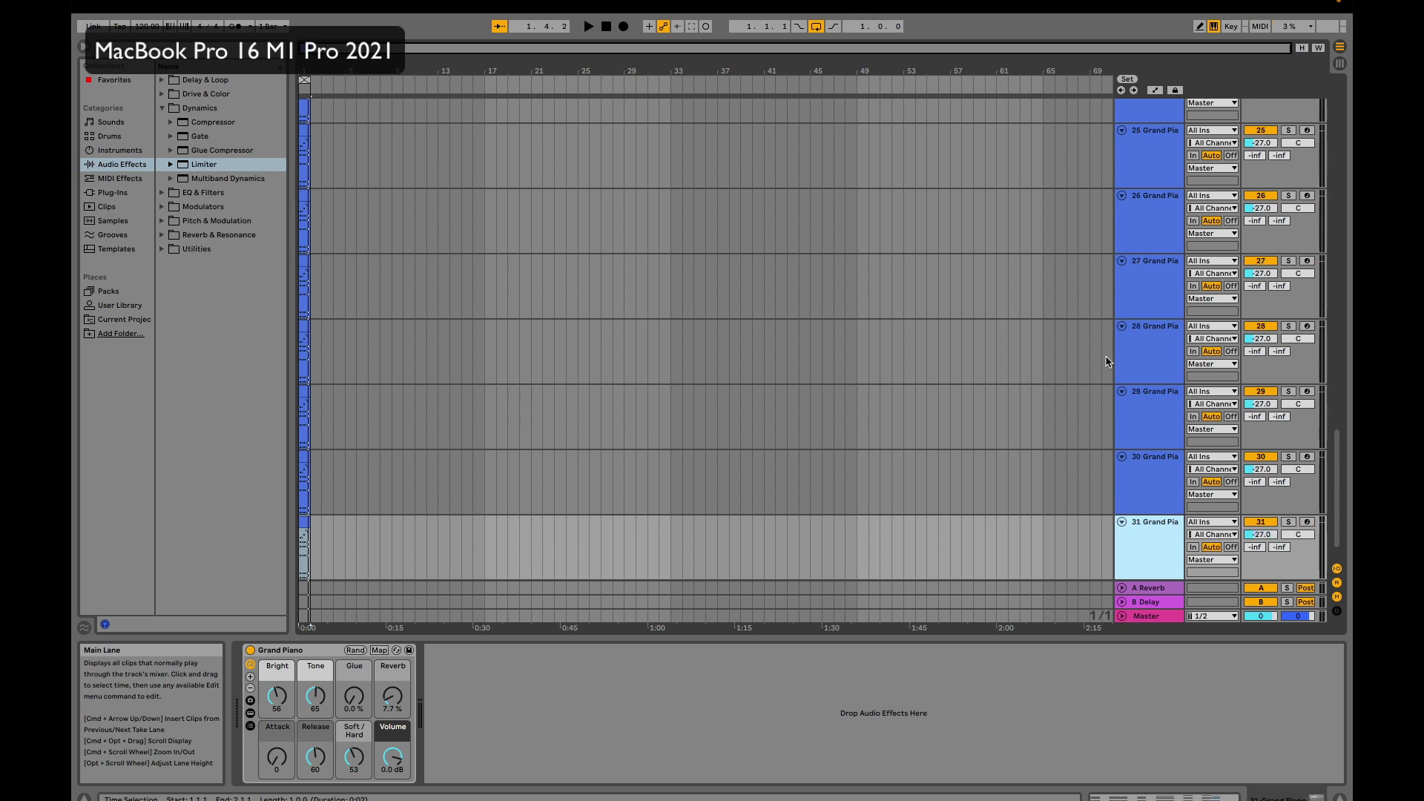
Duplicate the last Grand Piano track up to 35 tracks and play the project to stress the CPU.
key("super+d")
key("super+d")
key("super+d")
key("space")
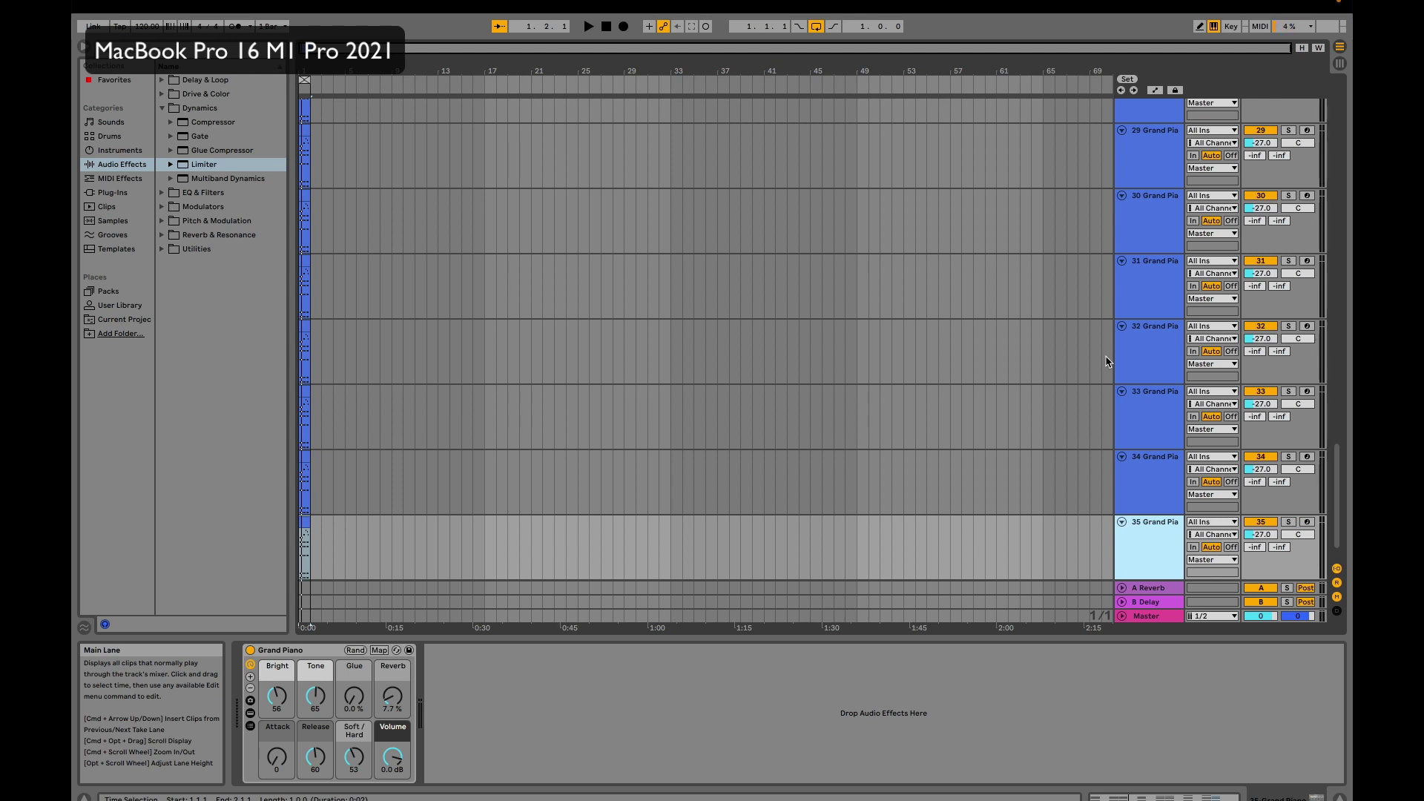
Delete Grand Piano tracks 35, 34 and 33, and test playback with the remaining 32 tracks.
key("Delete")
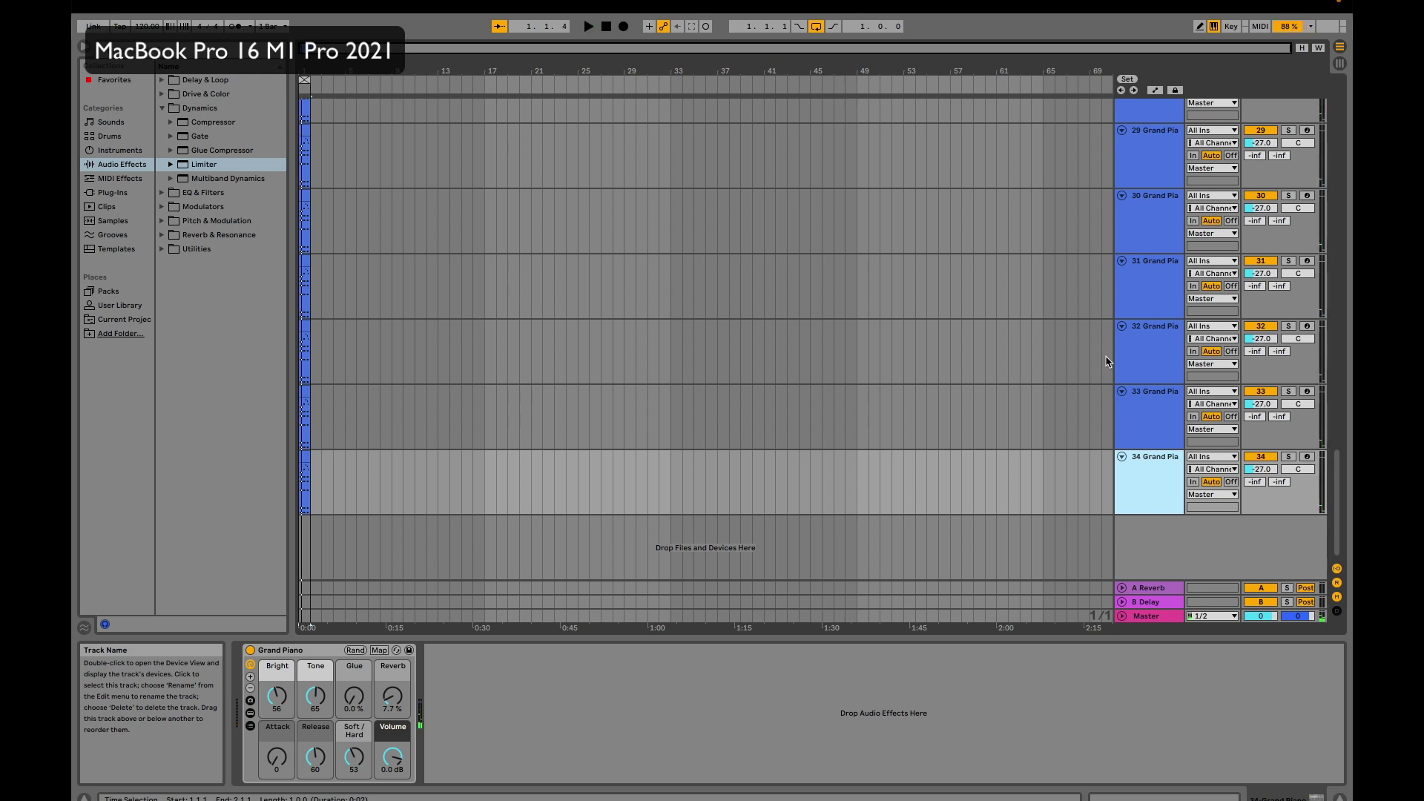
key("Delete")
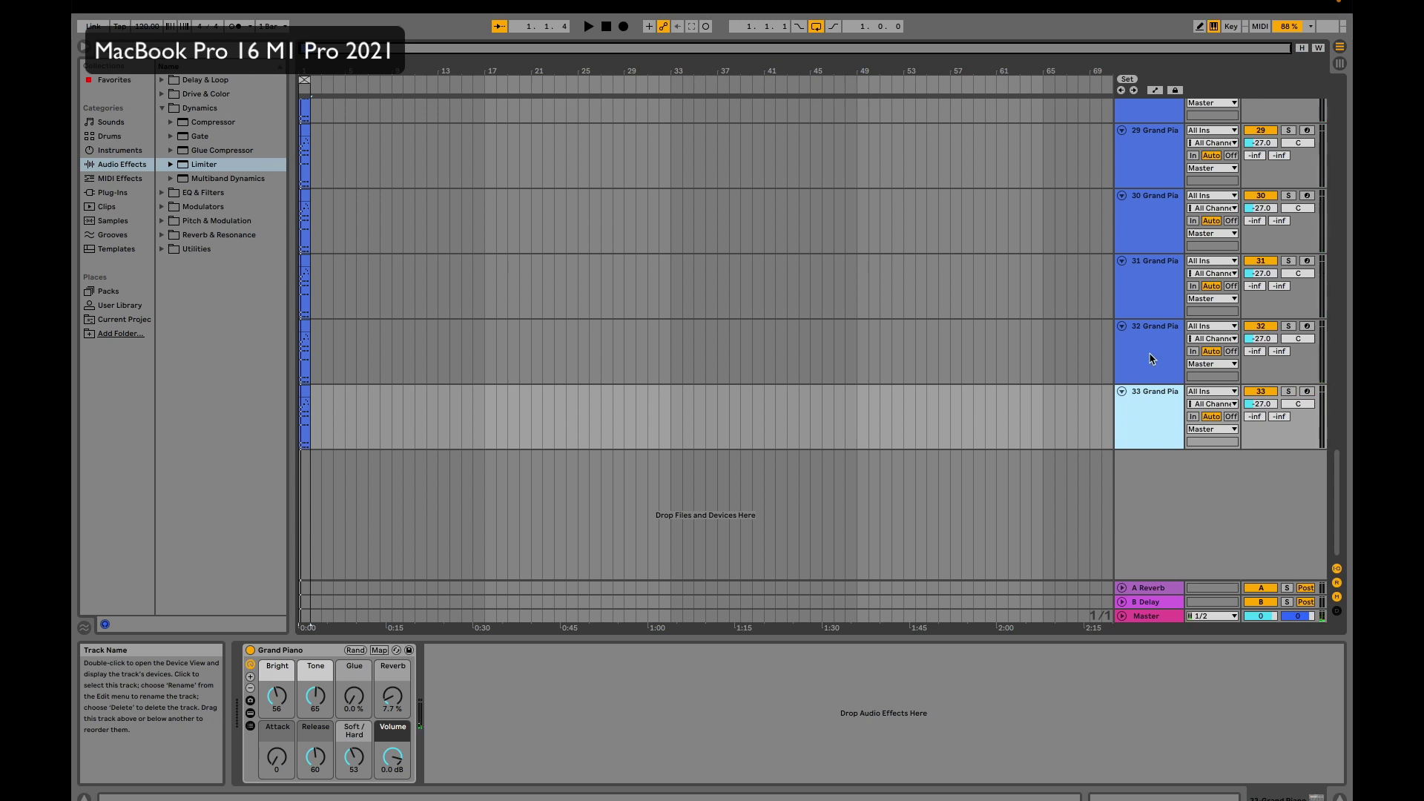
key("Delete")
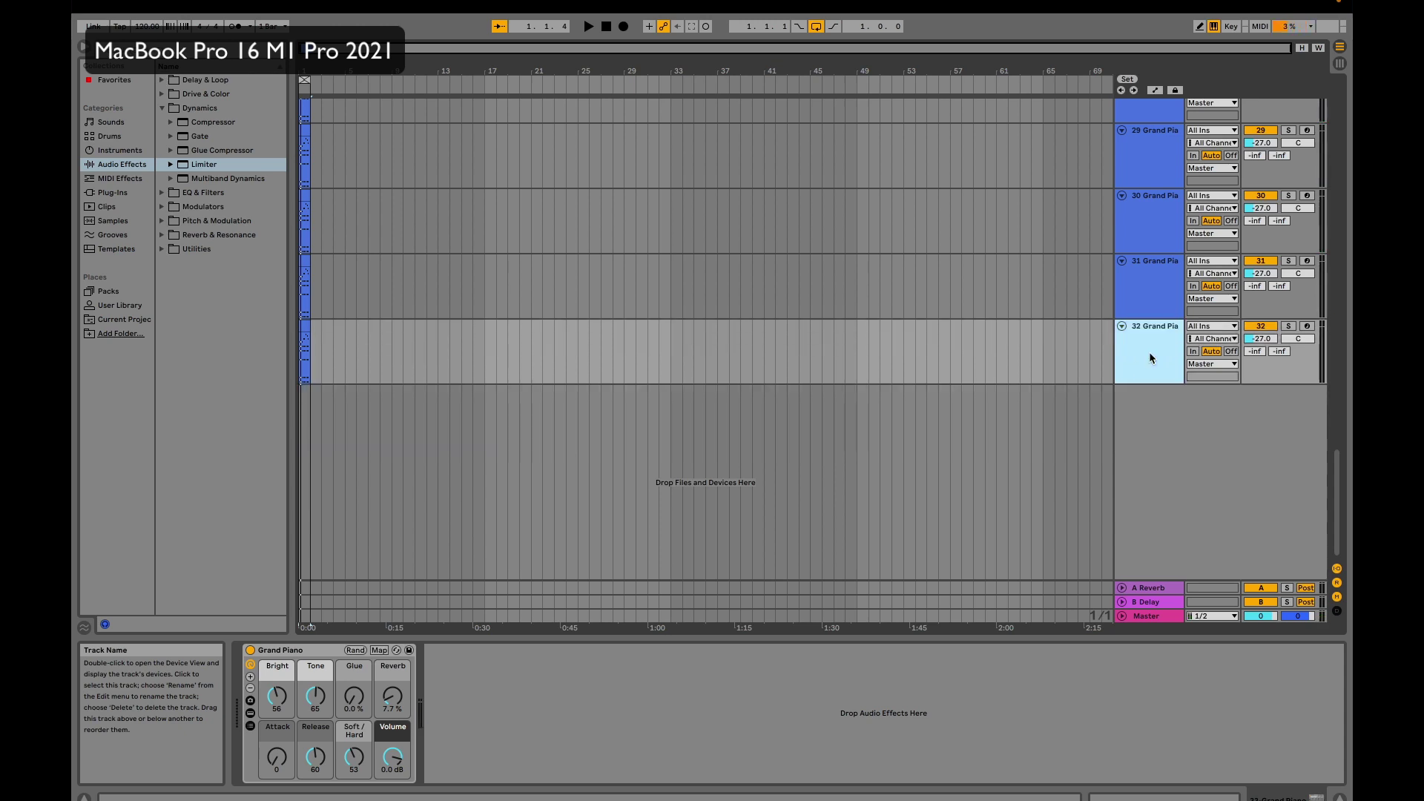
key("space")
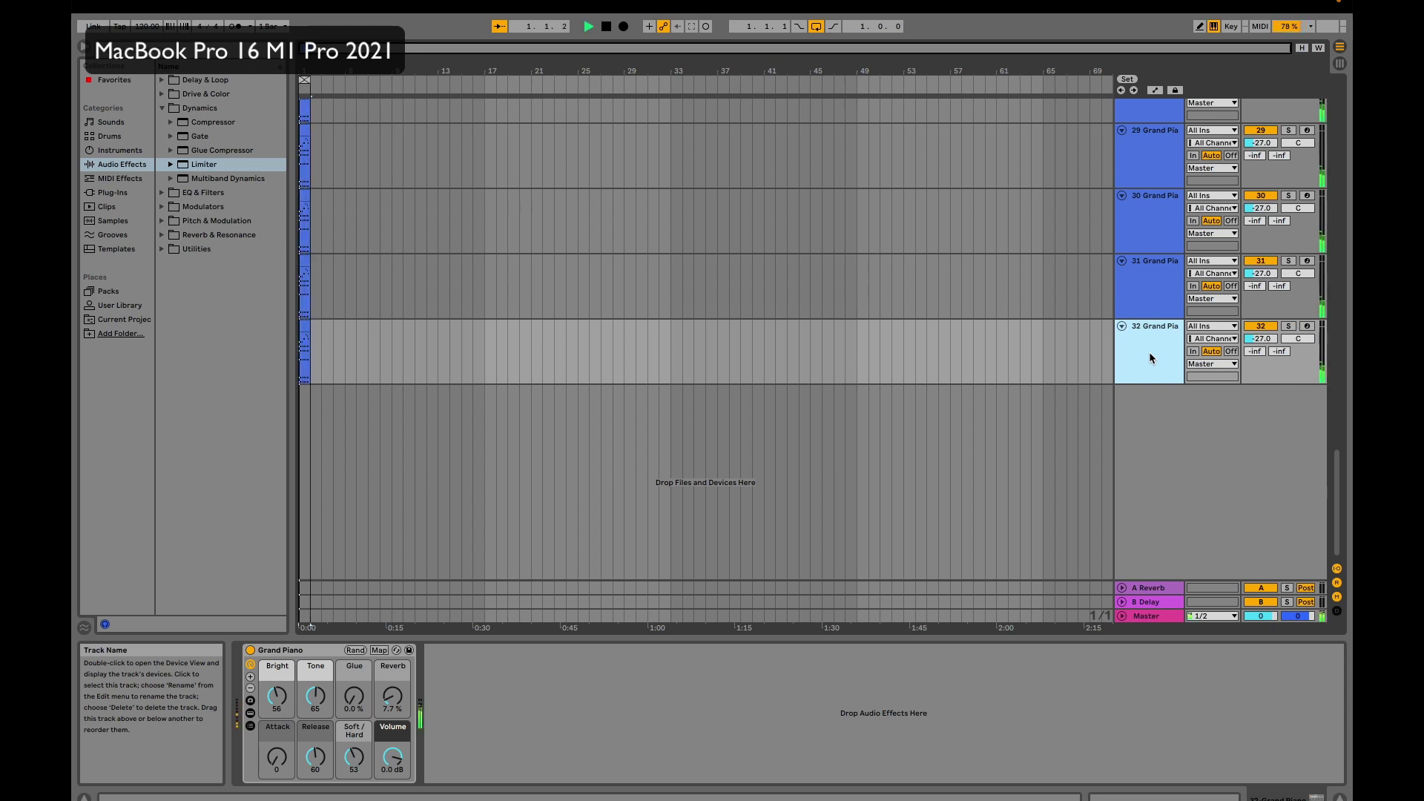
key("space")
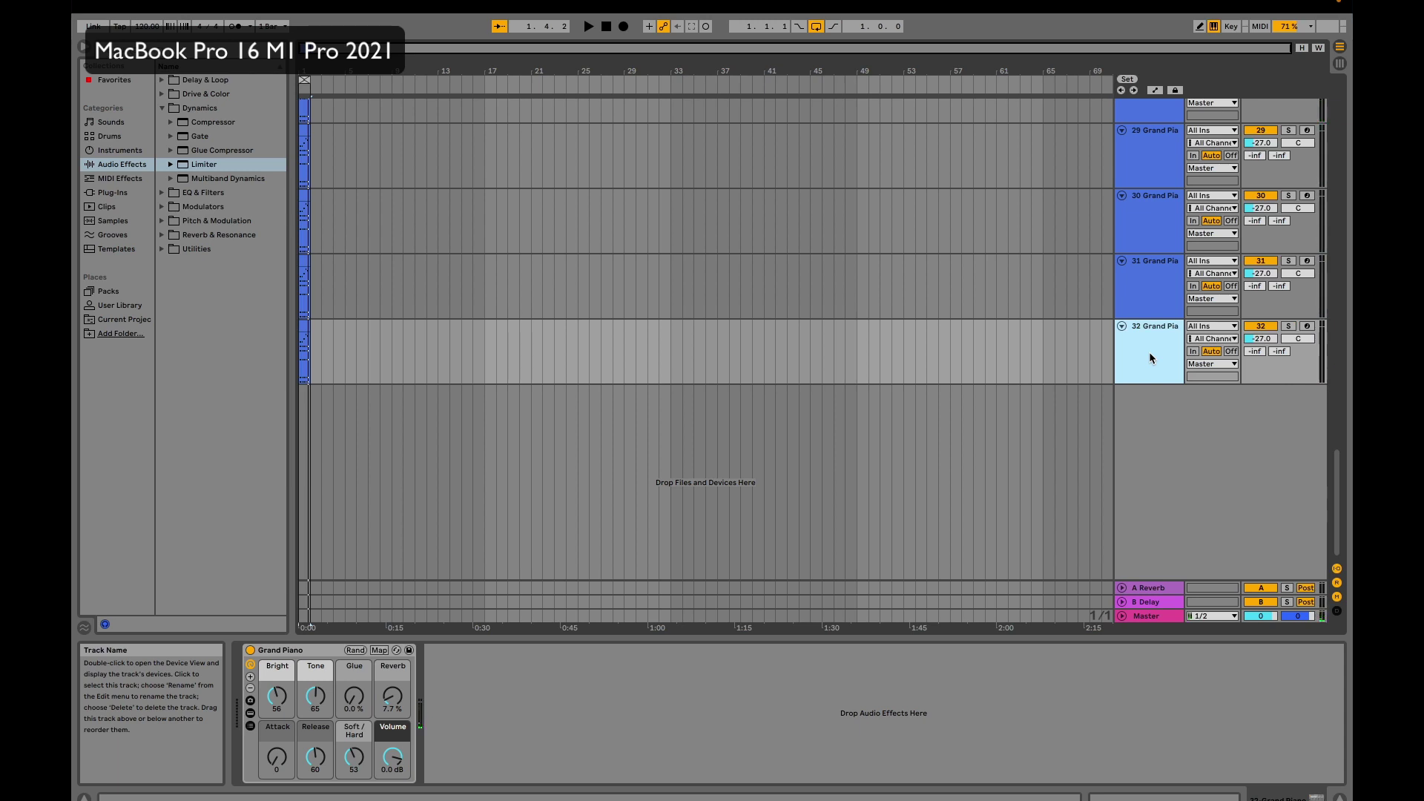
Duplicate track 32 to retest playback with 33 tracks, and remove the extra track again.
key("super+d")
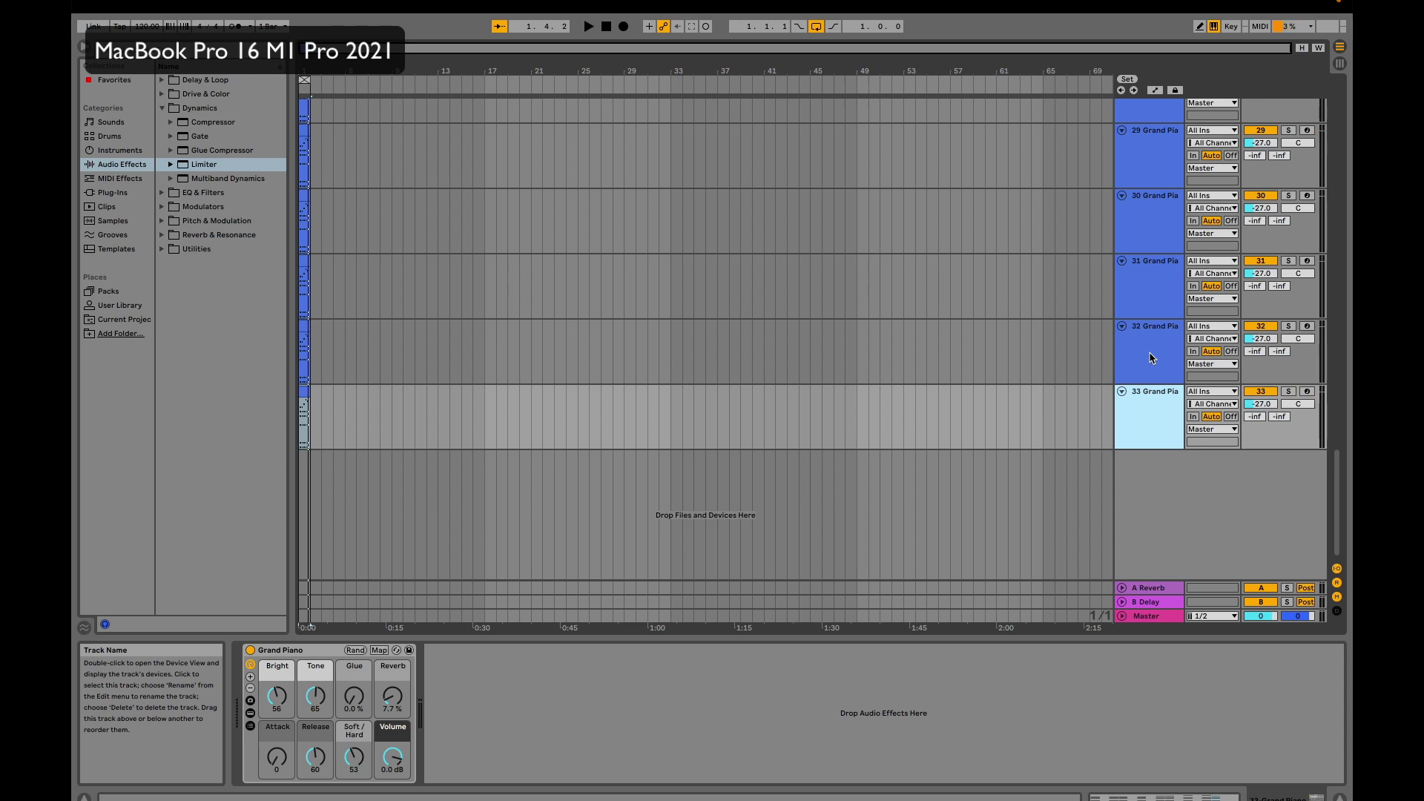
key("space")
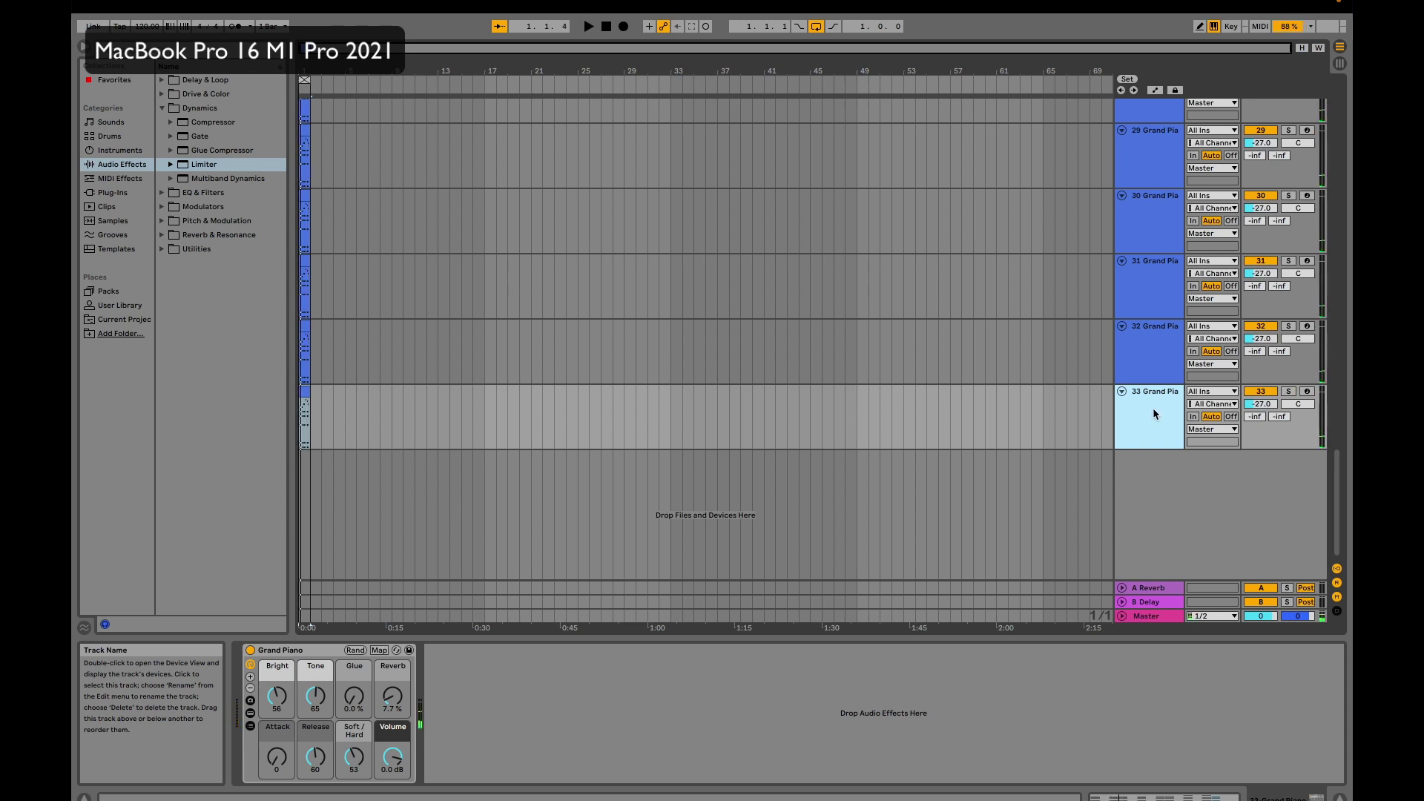
left_click(1154, 351)
scroll(1154, 352, "up", 8)
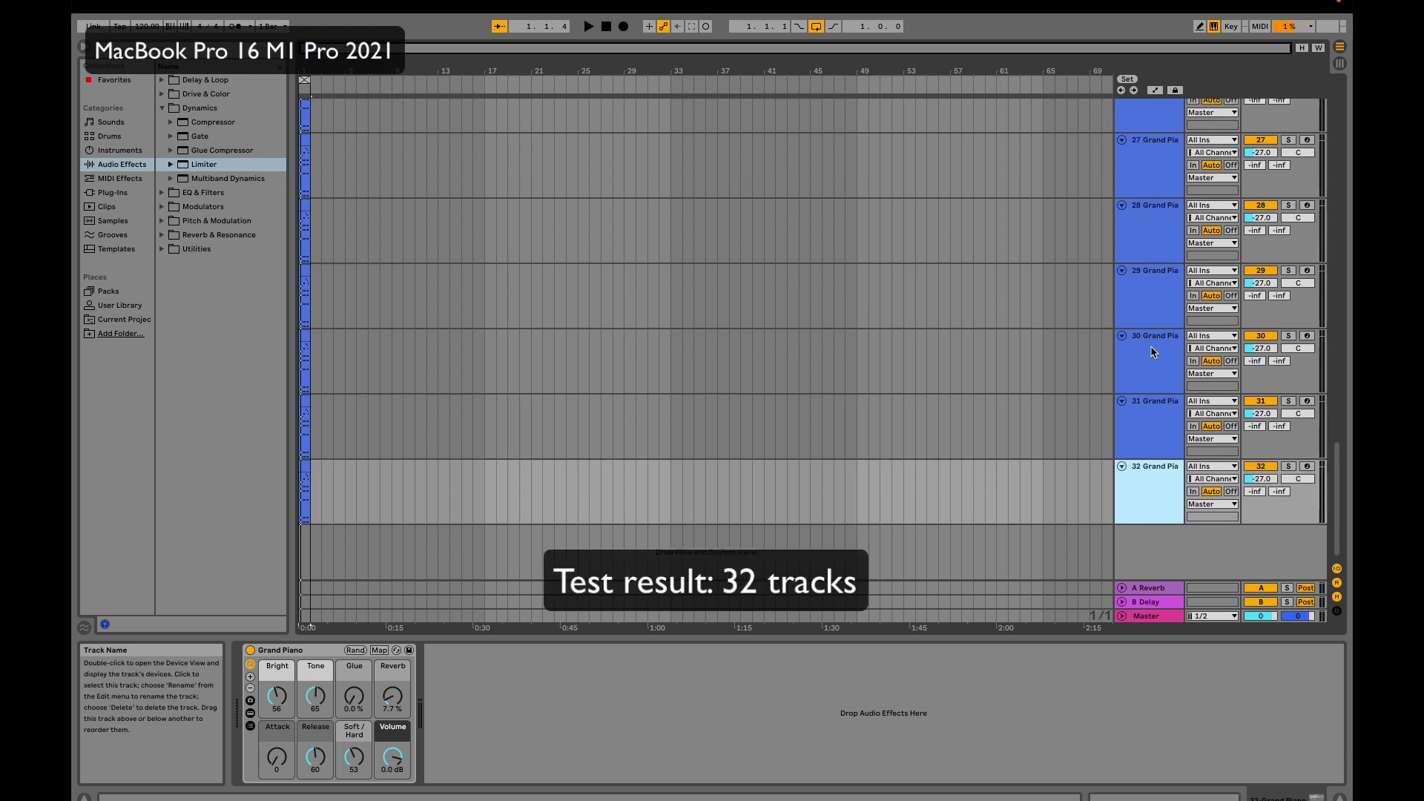
scroll(1154, 352, "up", 8)
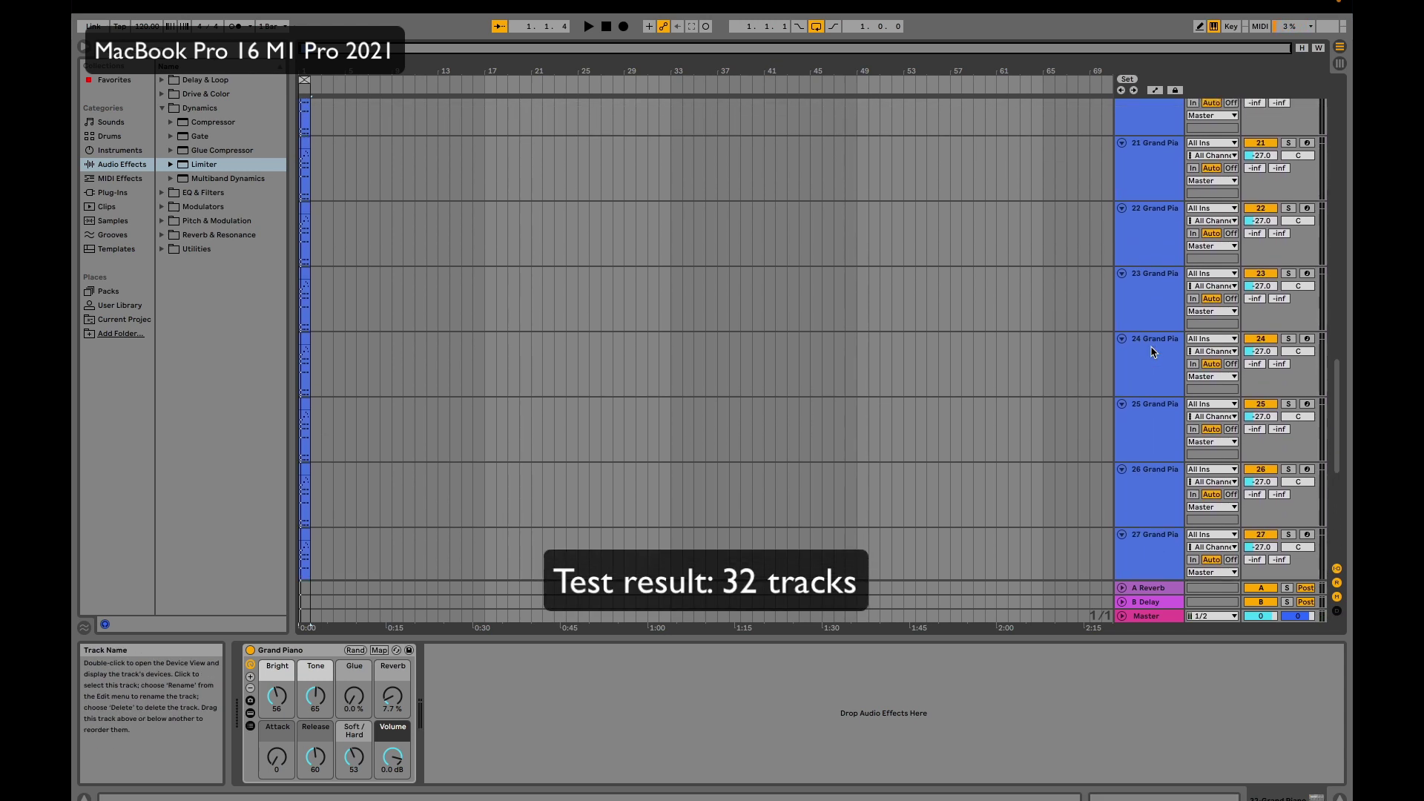
scroll(1152, 351, "up", 13)
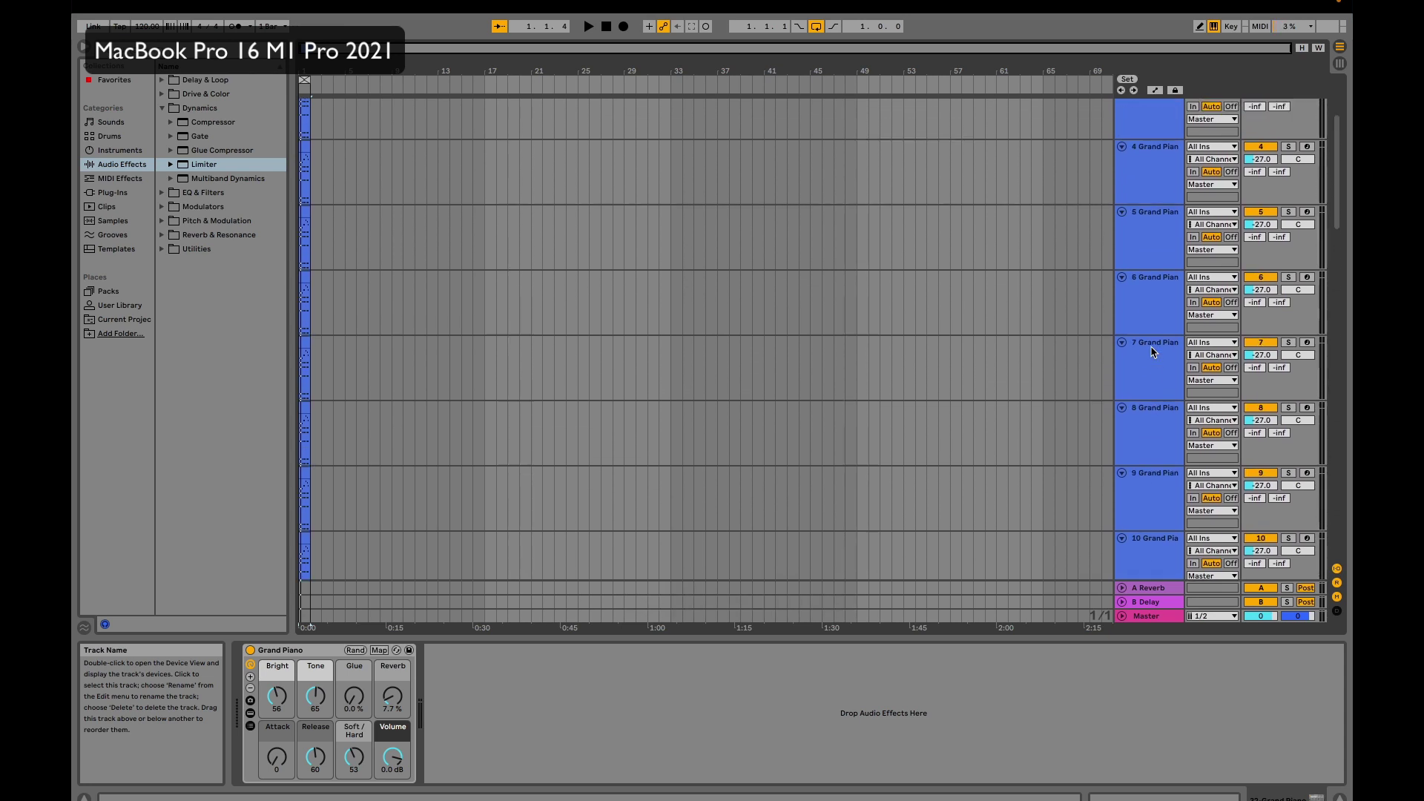
scroll(1152, 352, "up", 3)
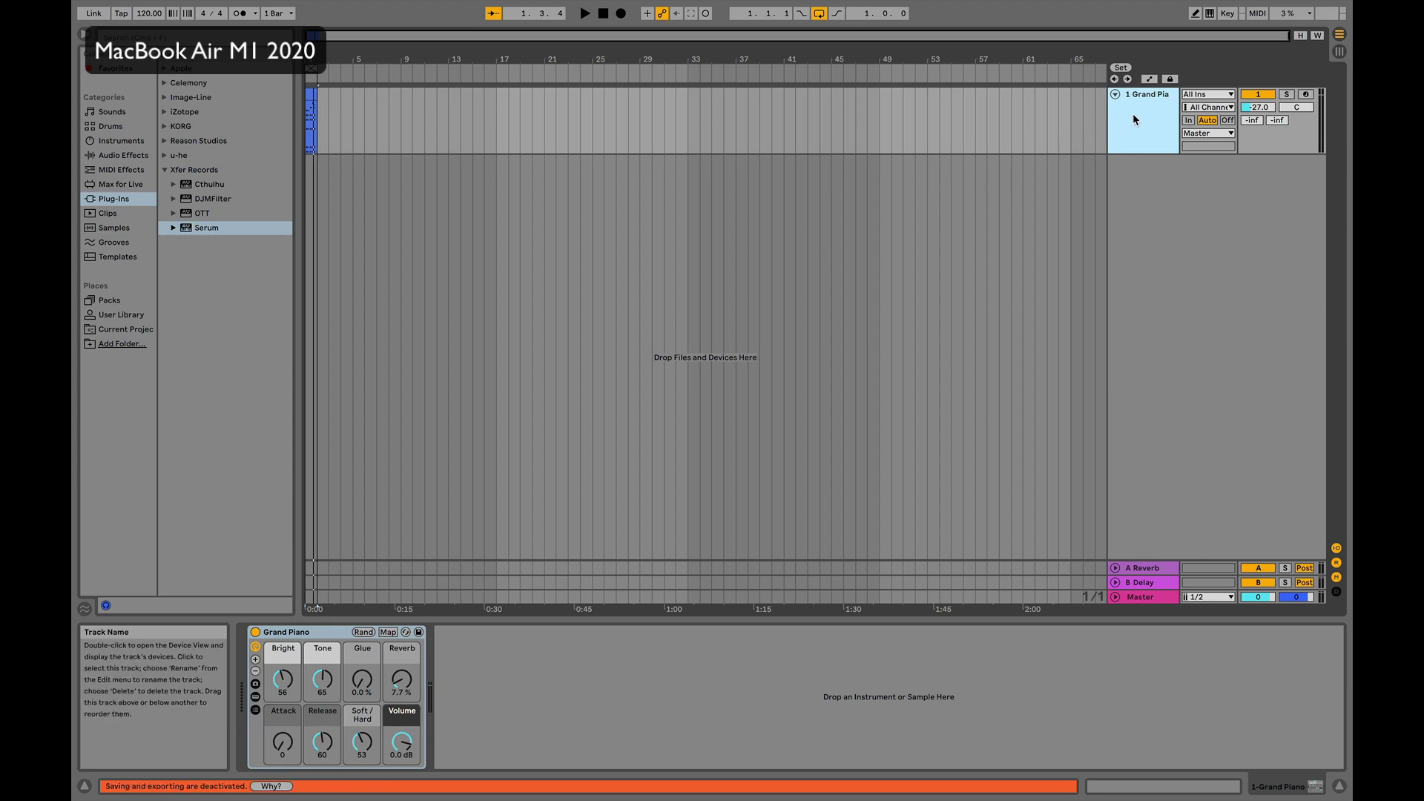
Duplicate the single Grand Piano track up to 10 tracks, testing playback before and after.
key("space")
key("space")
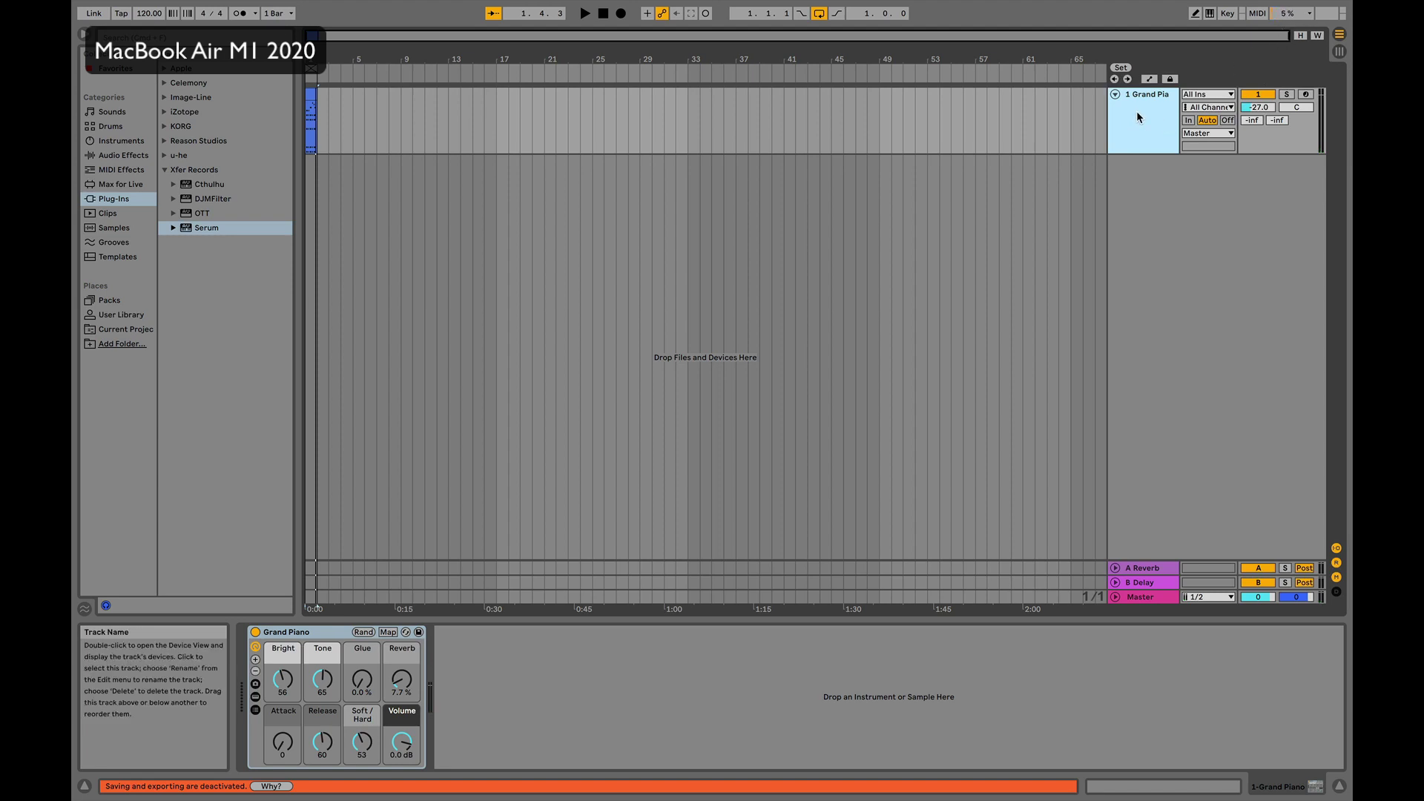
key("super+d")
key("super+d")
key("super+d")
key("super+d")
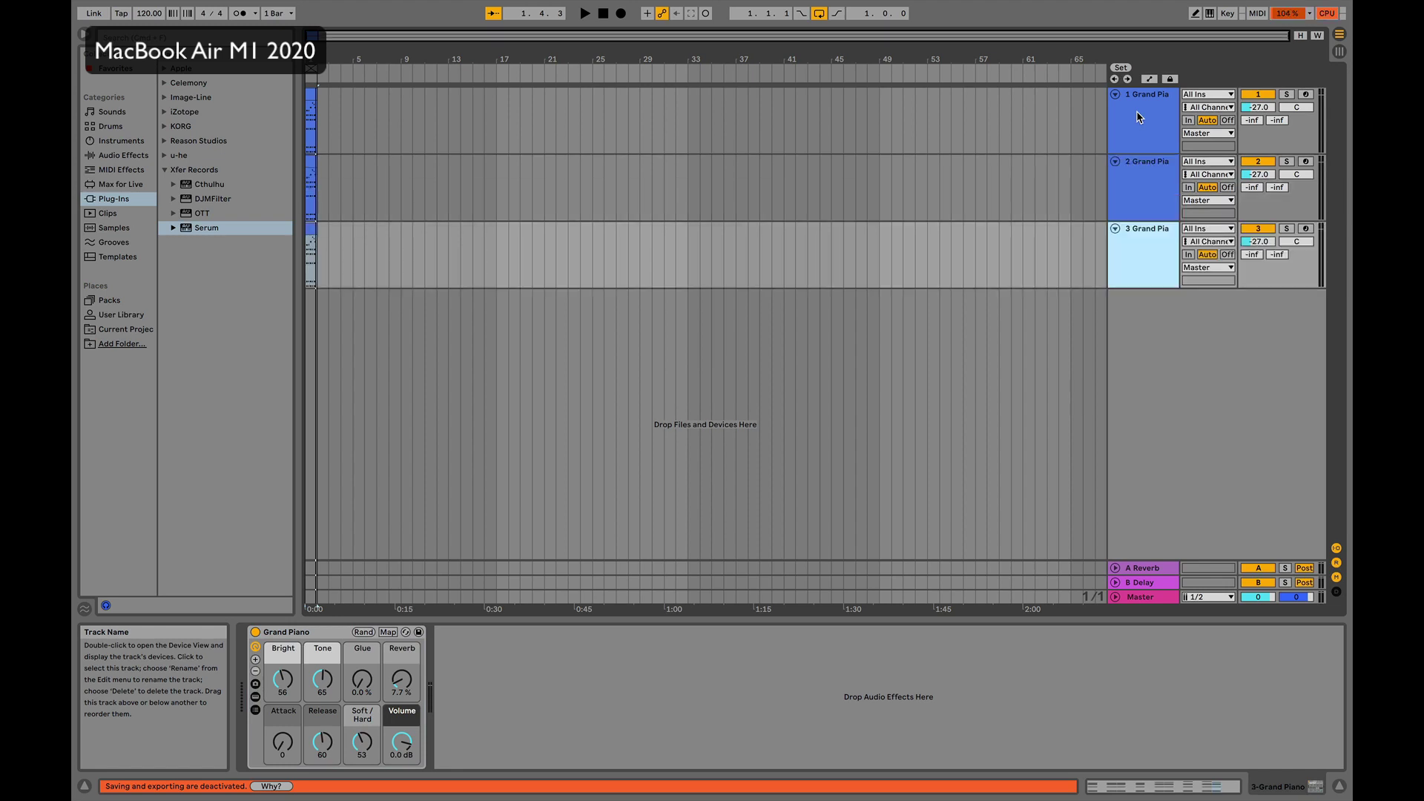
key("super+d")
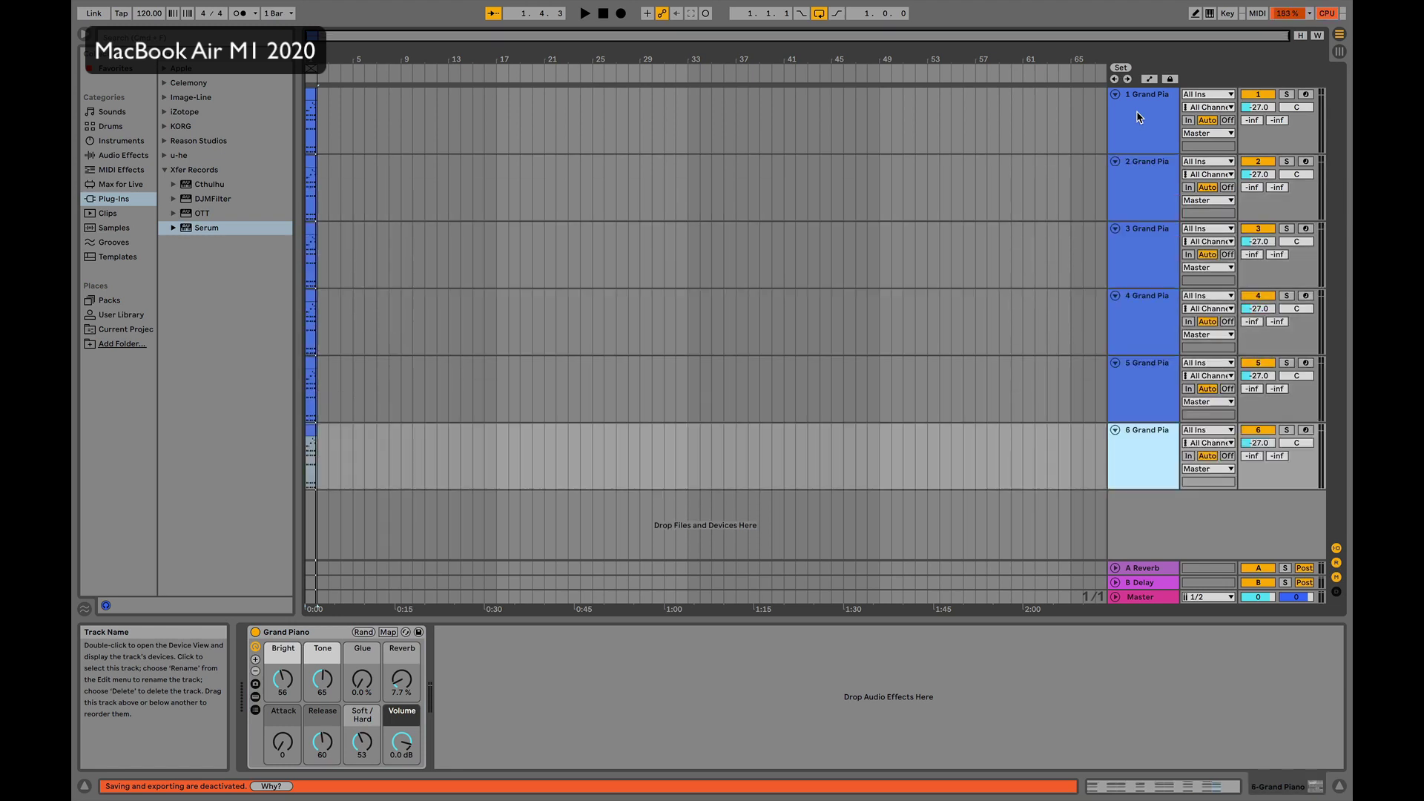
key("super+d")
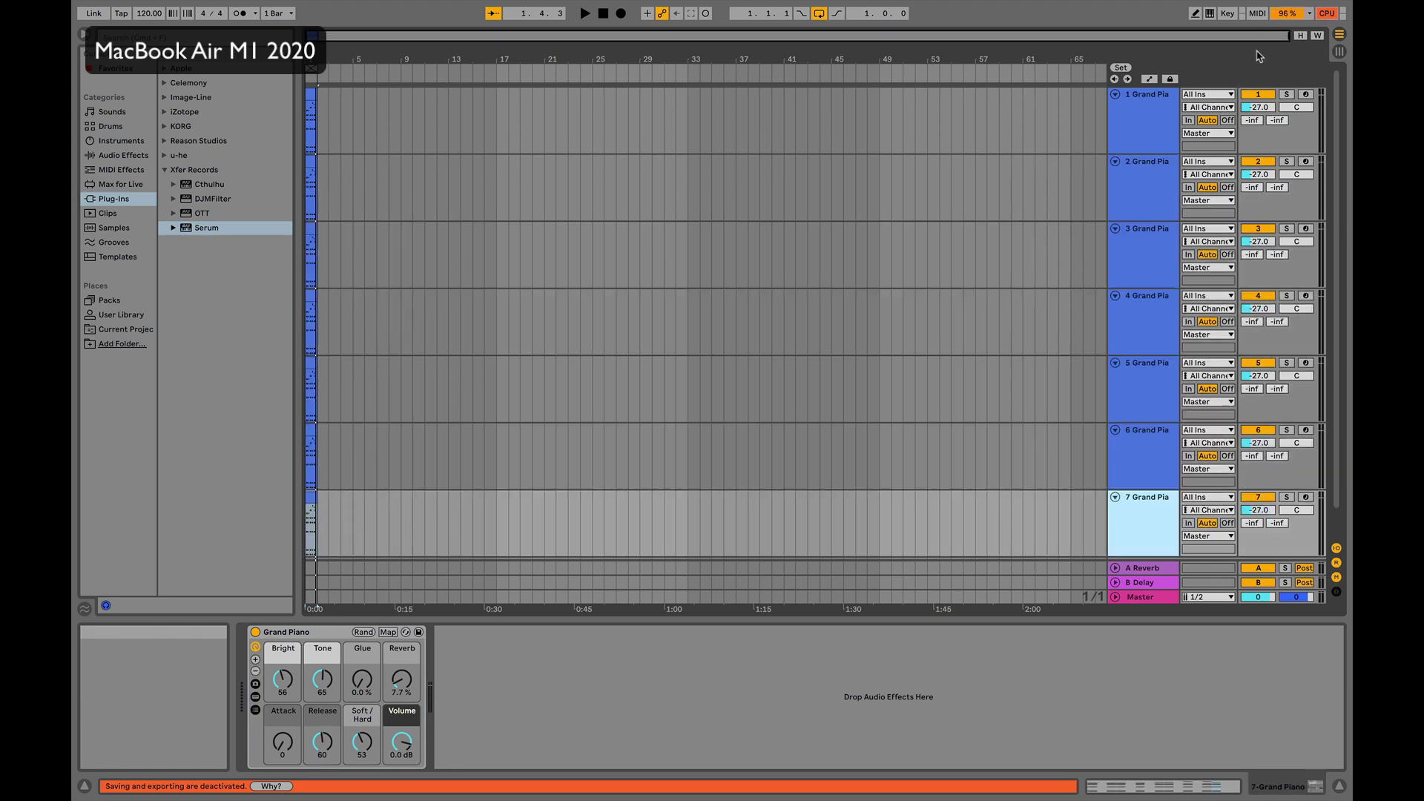
key("super+d")
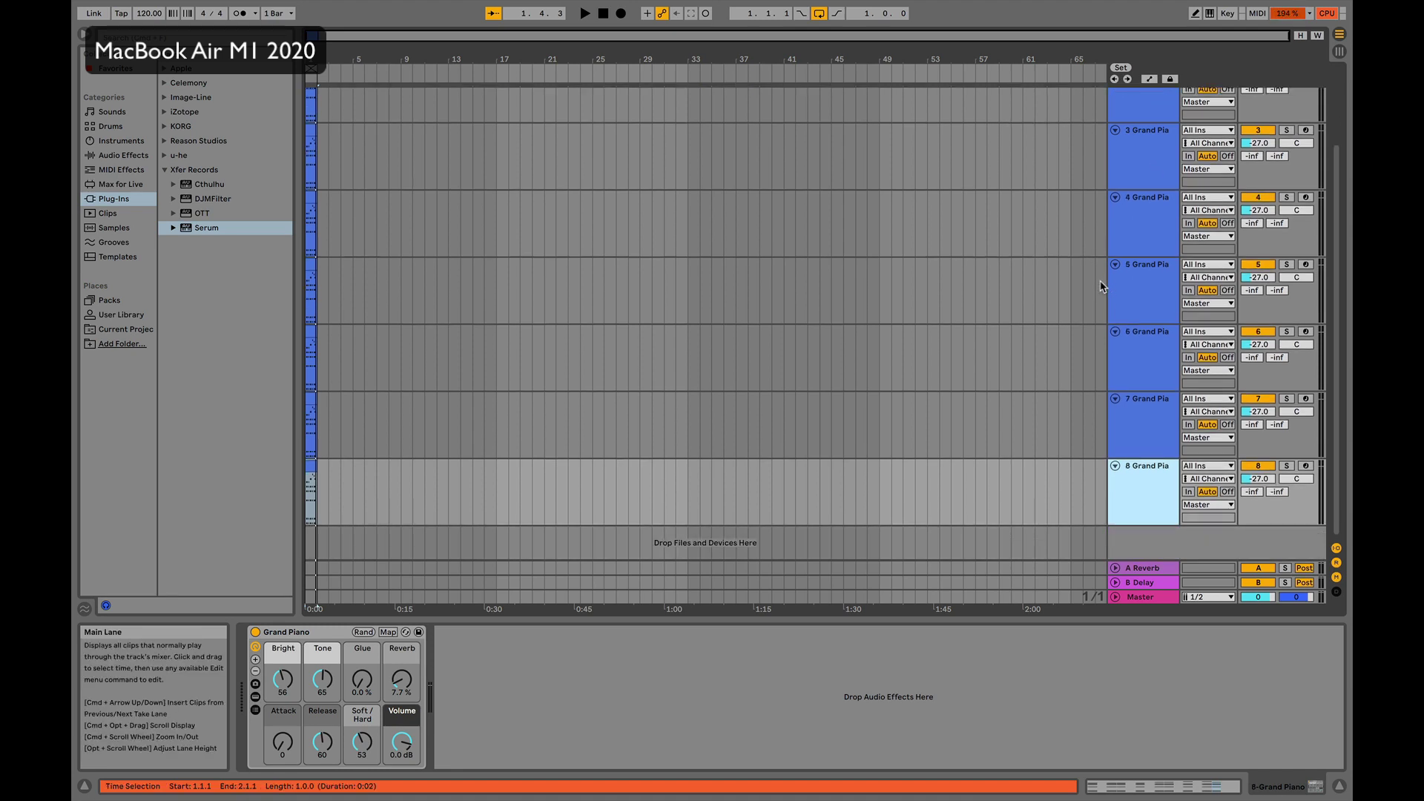
key("super+d")
key("super+d")
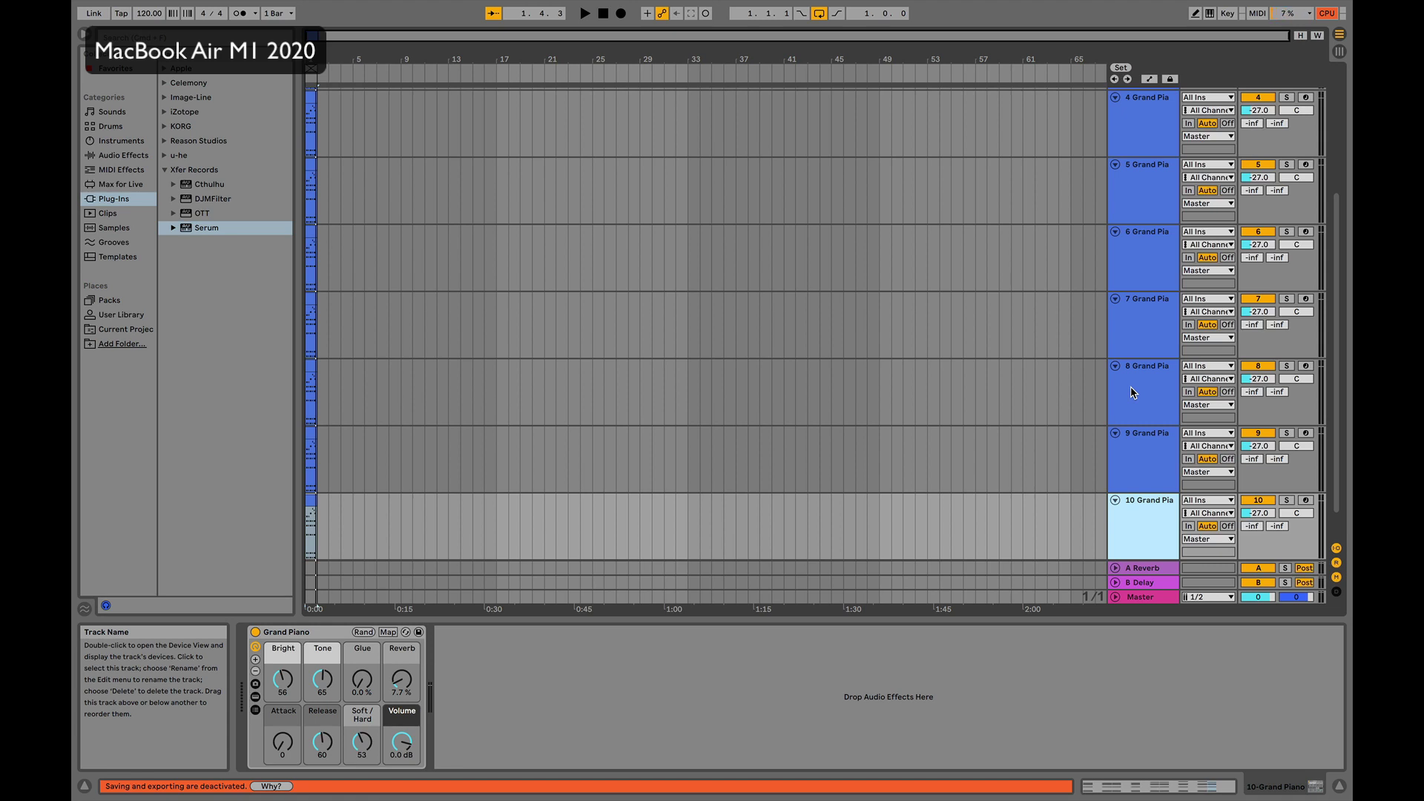
key("space")
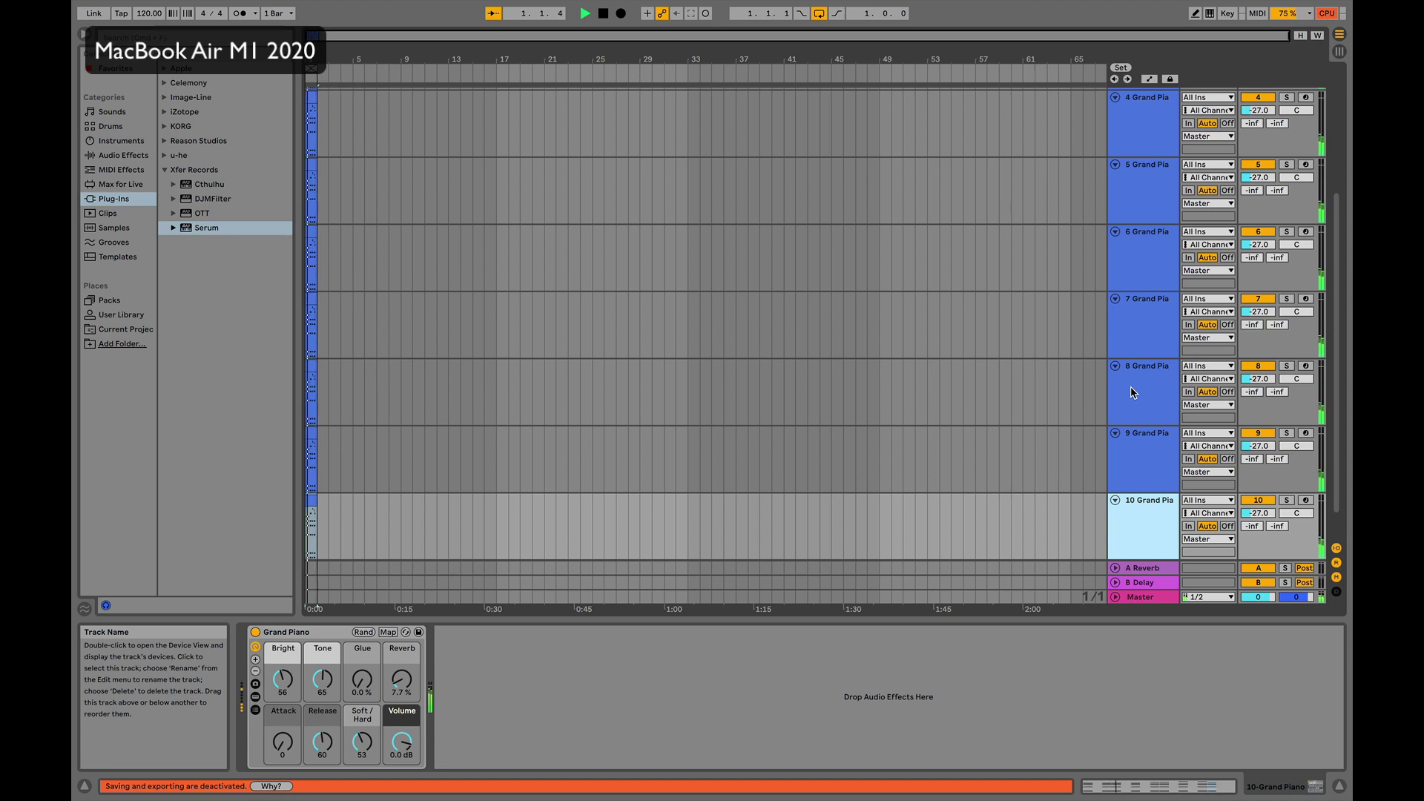
key("space")
Duplicate the last Grand Piano track up to 15 tracks and test playback.
scroll(1130, 393, "down", 2)
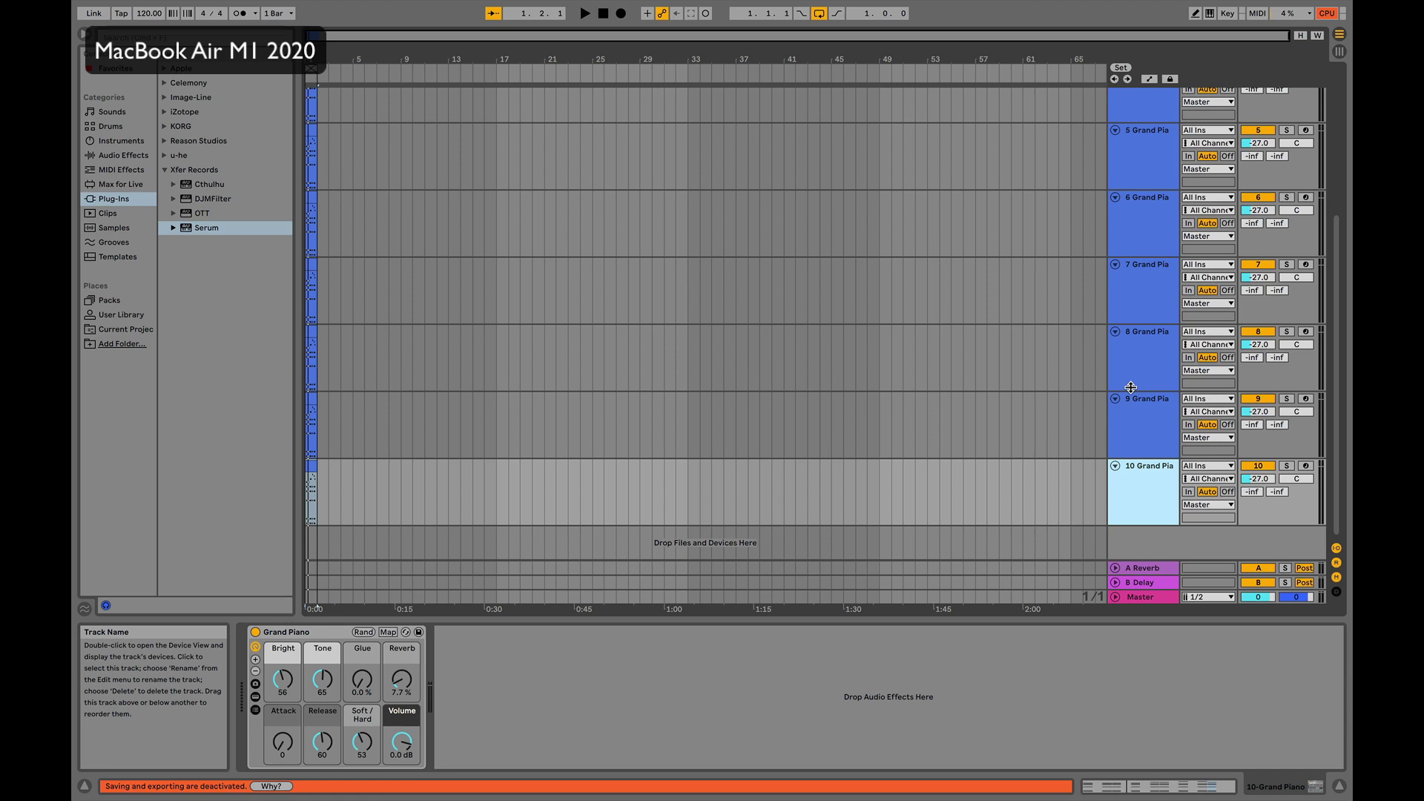
key("super+d")
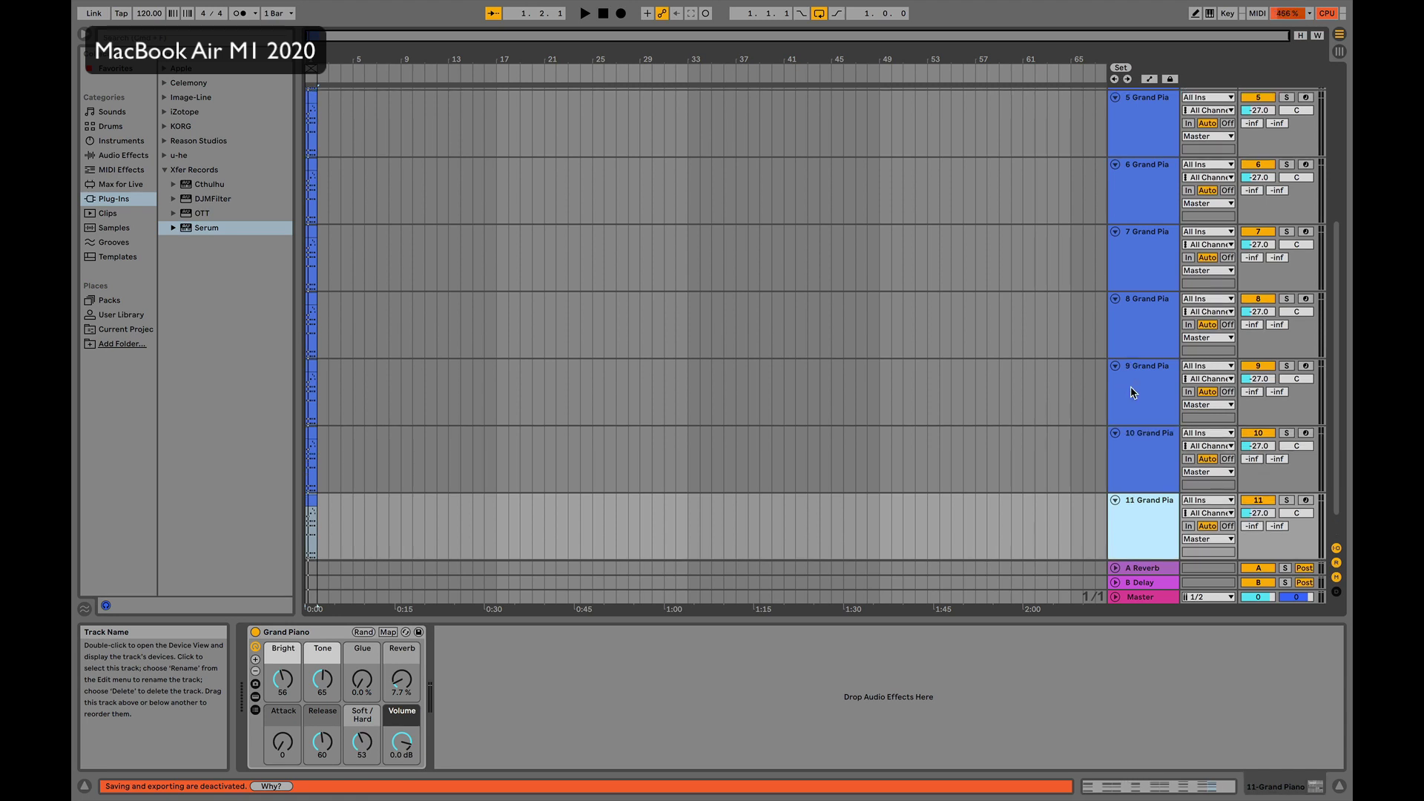
key("super+d")
key("super+d")
key("super+d")
key("super+d")
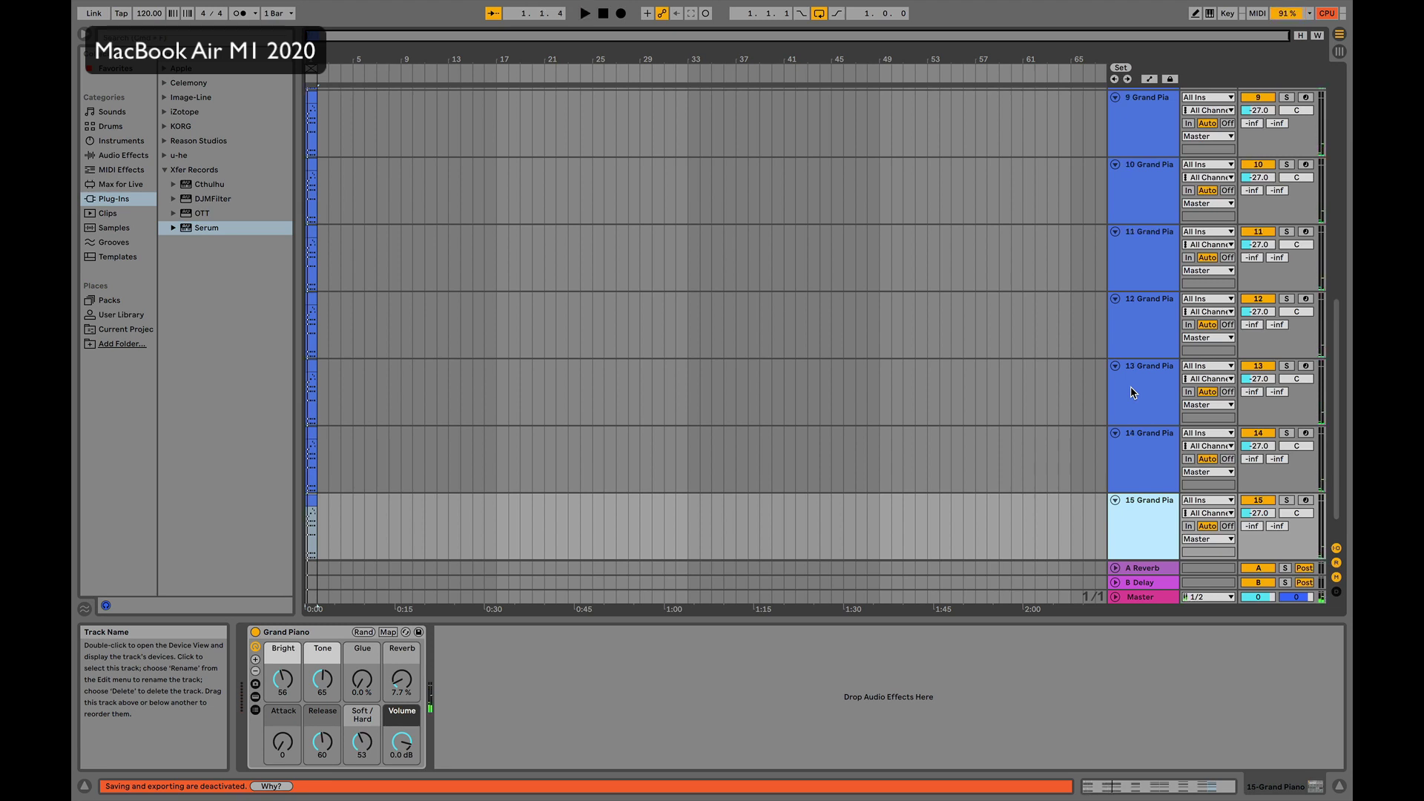
Delete Grand Piano tracks 15, 14 and 13 one at a time, testing playback down to 12 tracks.
key("Delete")
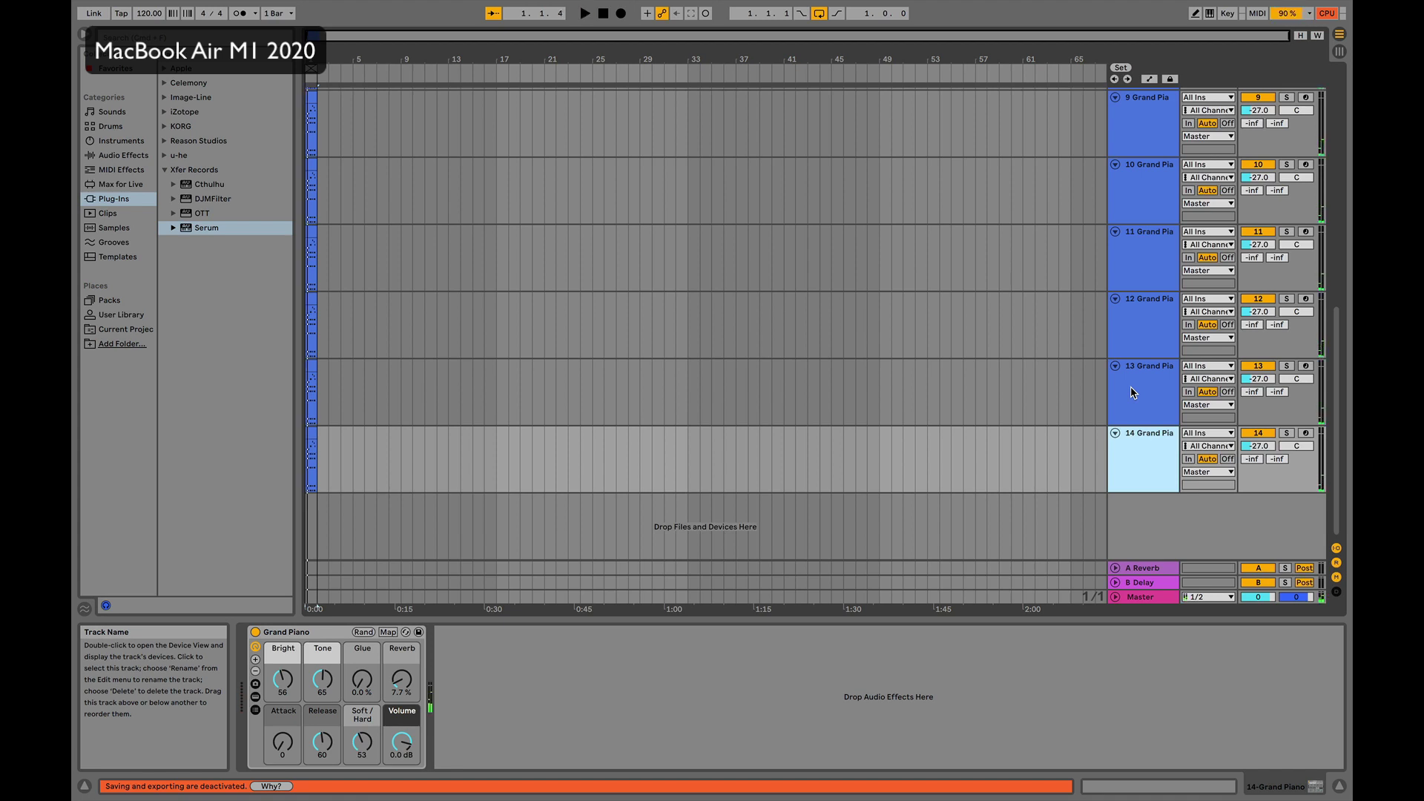
key("Delete")
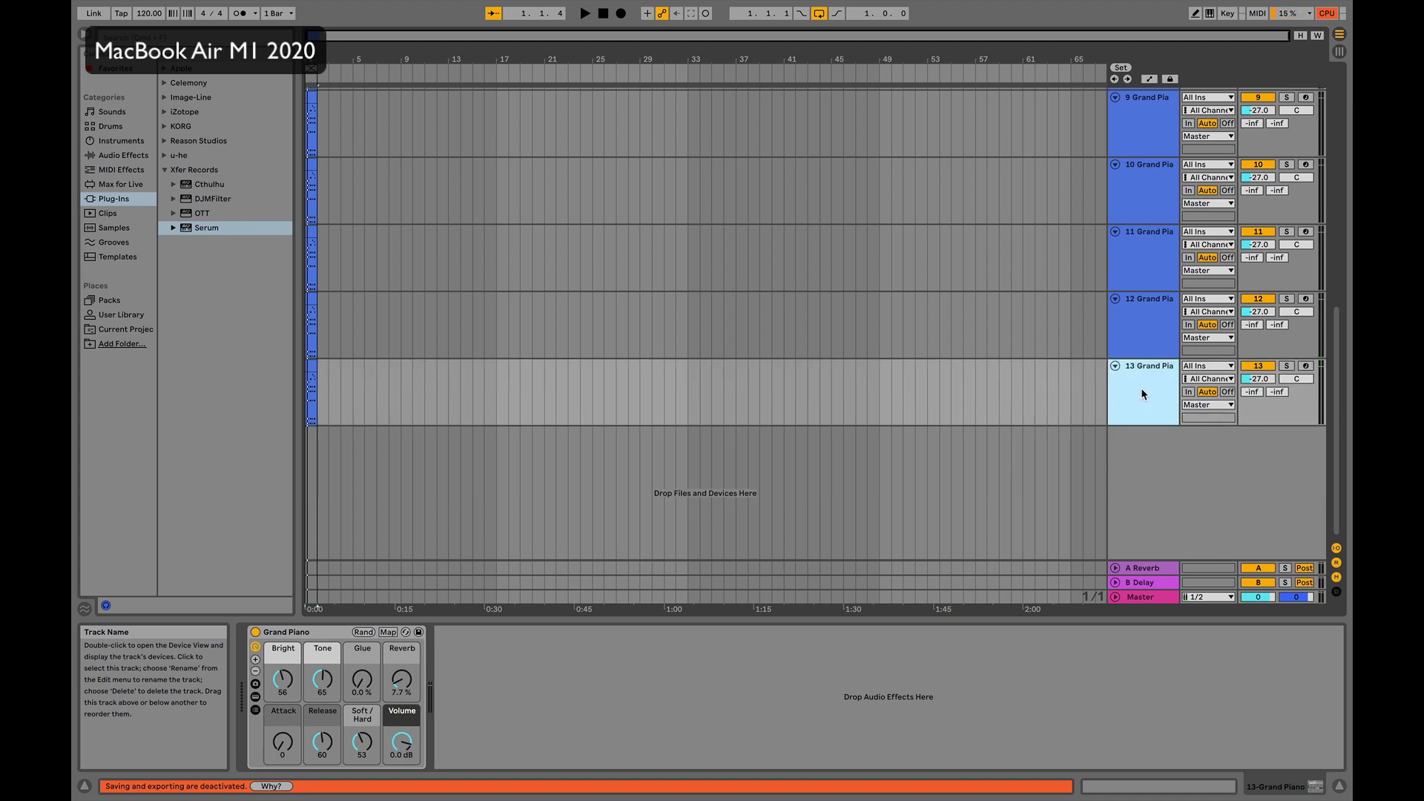
key("space")
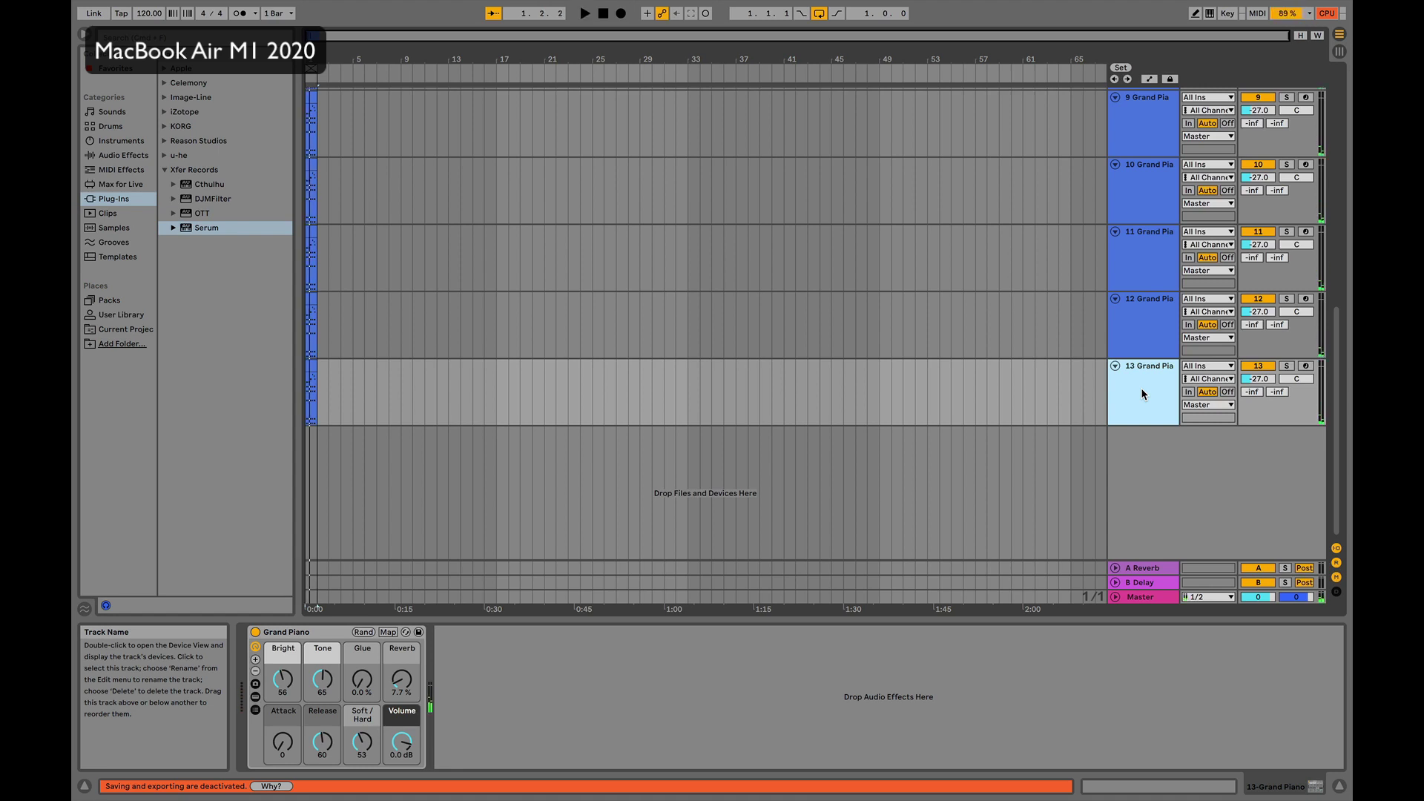
key("Delete")
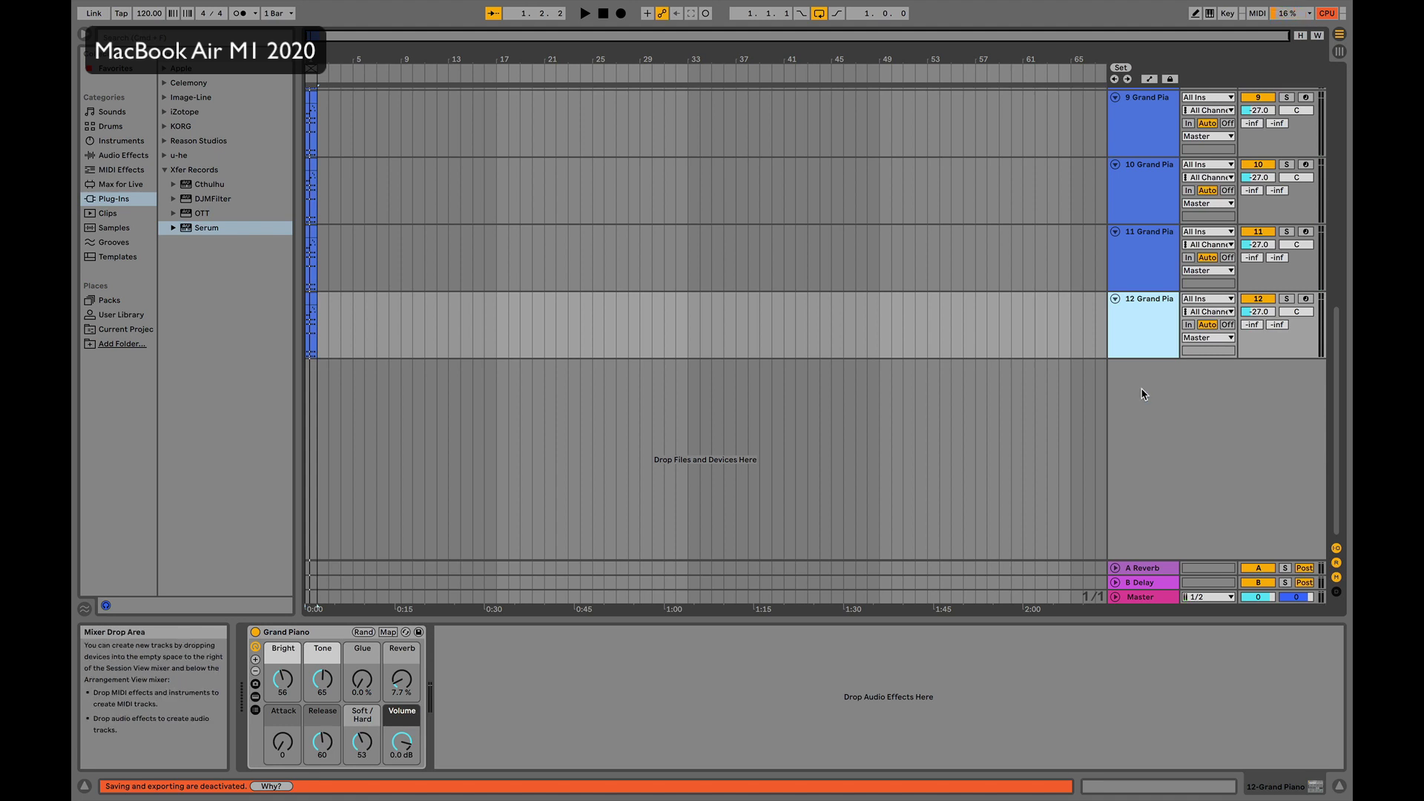
key("space")
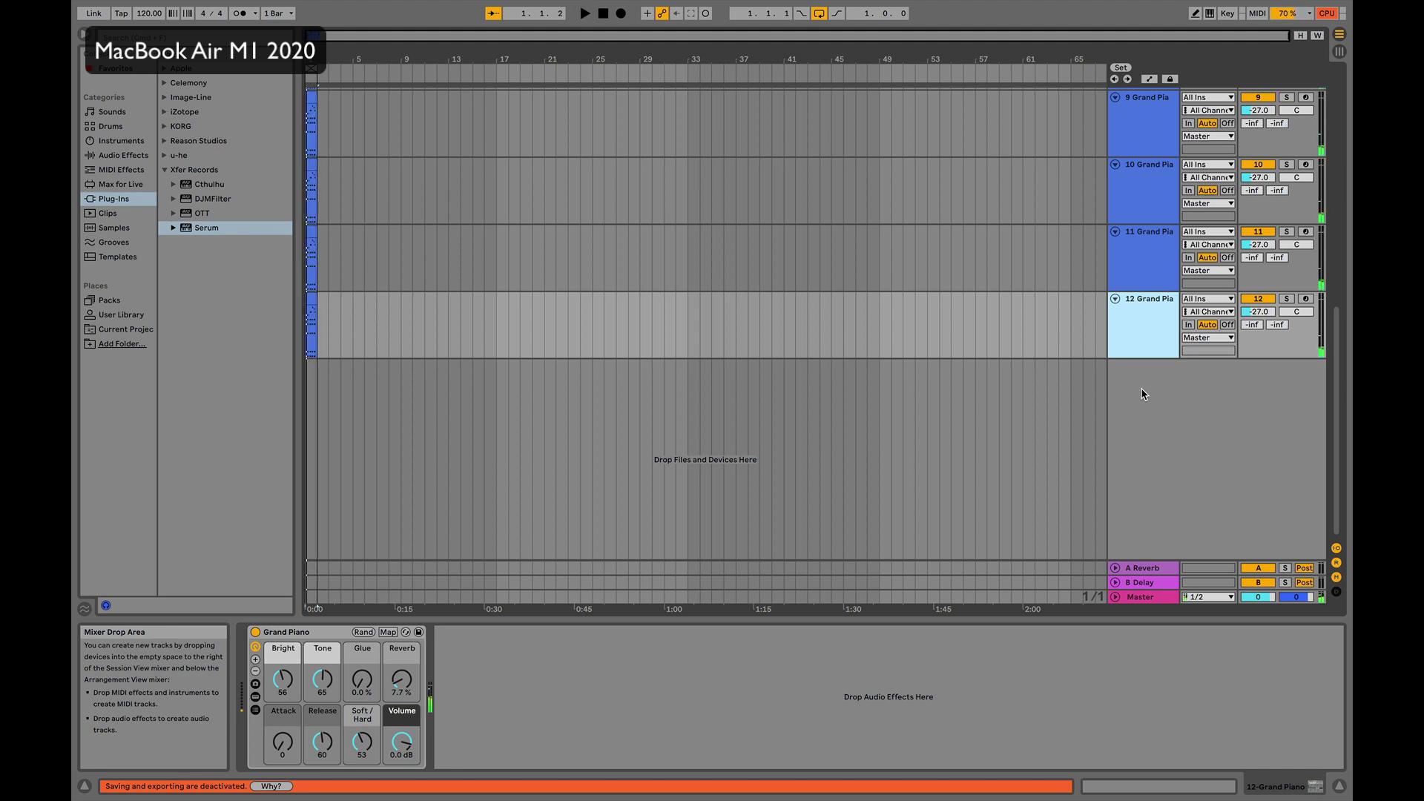
key("space")
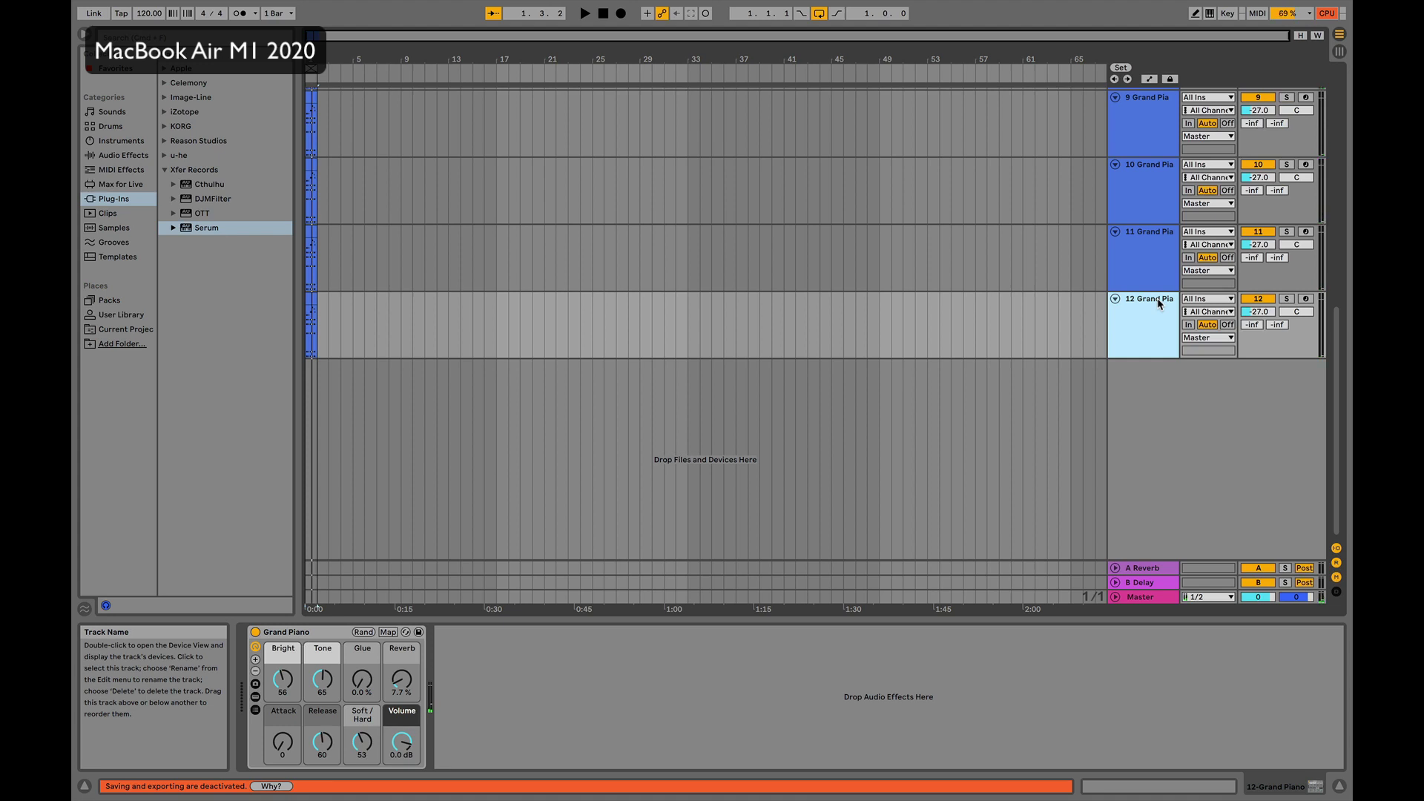
Duplicate Grand Piano track 12 once more and undo the duplication.
key("super+d")
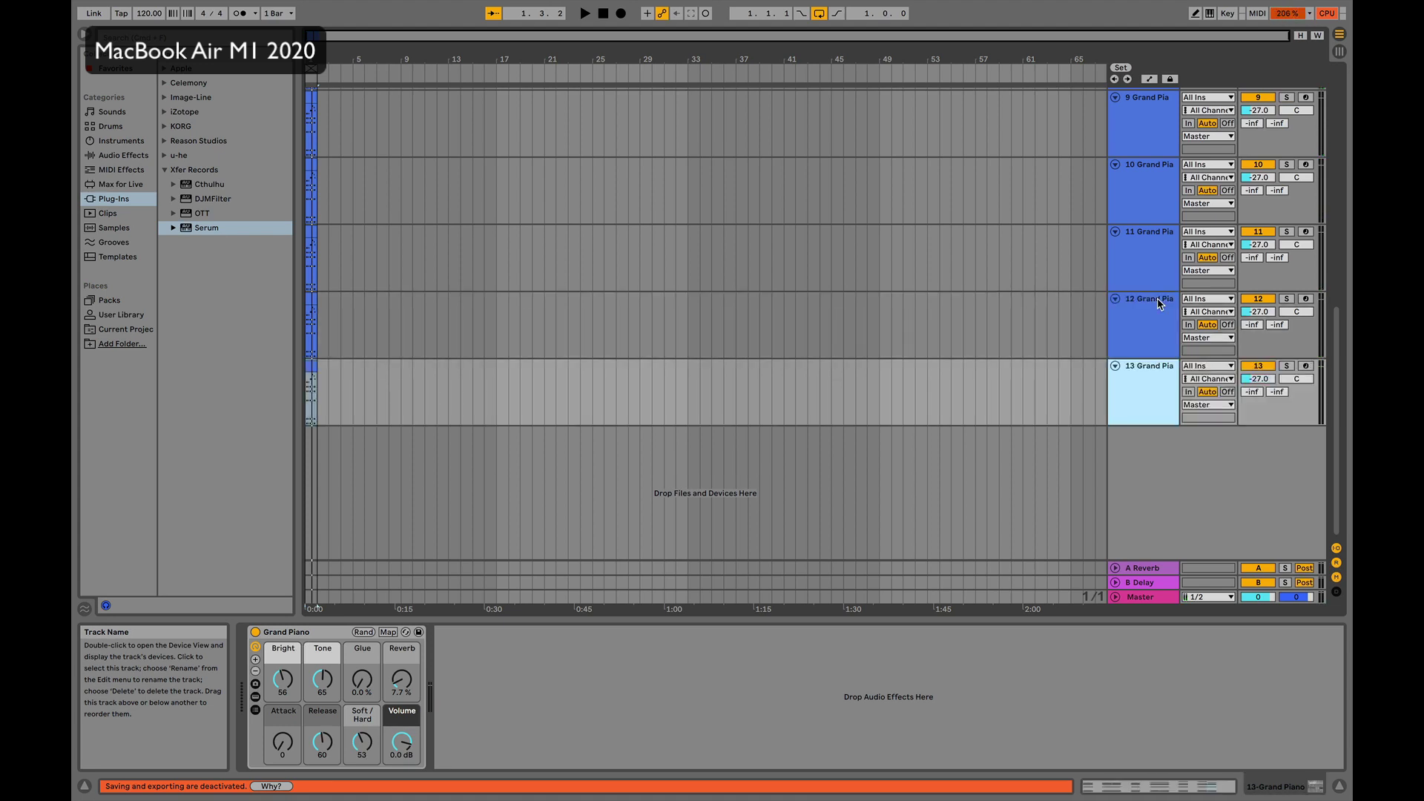
key("super+z")
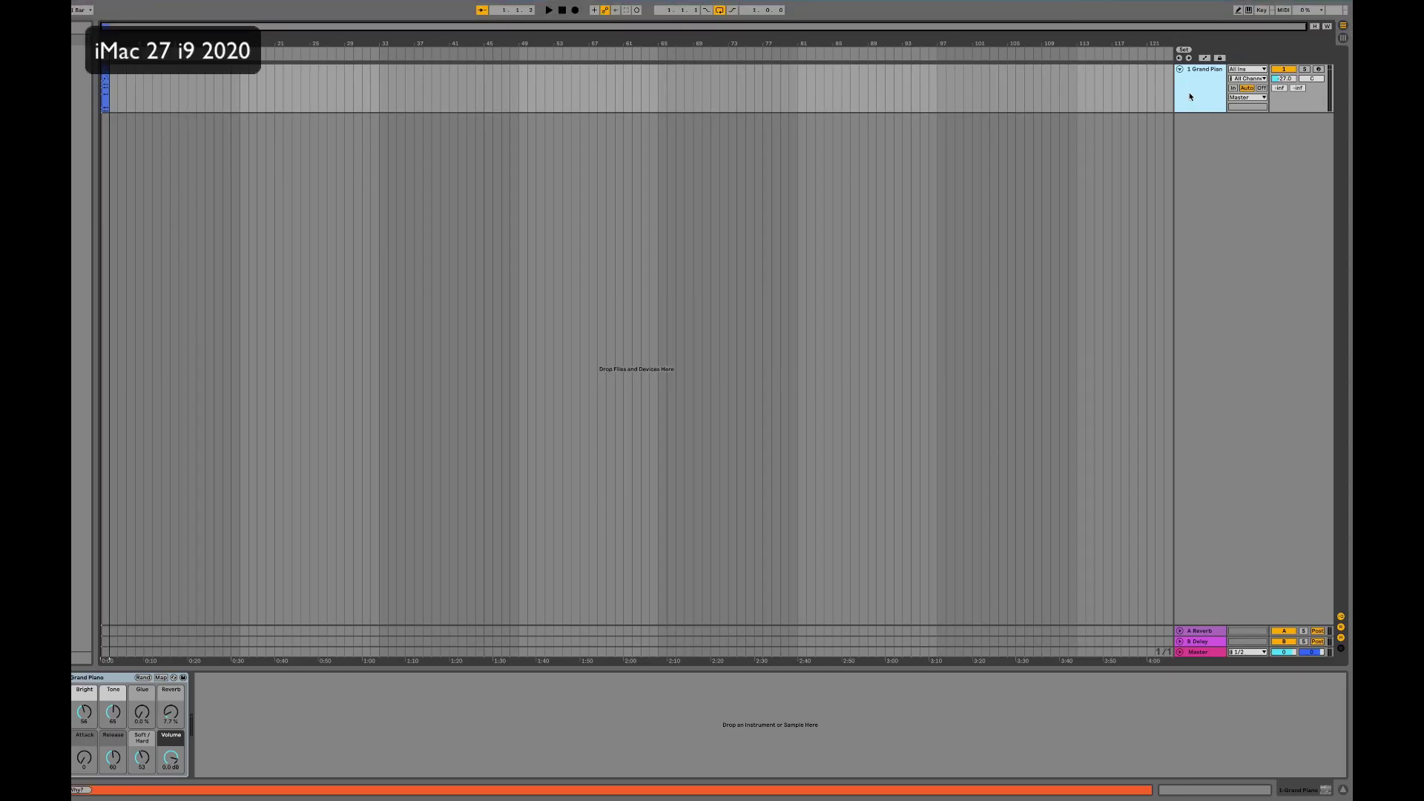
Play the lone Grand Piano track as a baseline, and build it up to 10 duplicated tracks for a playback test.
key("space")
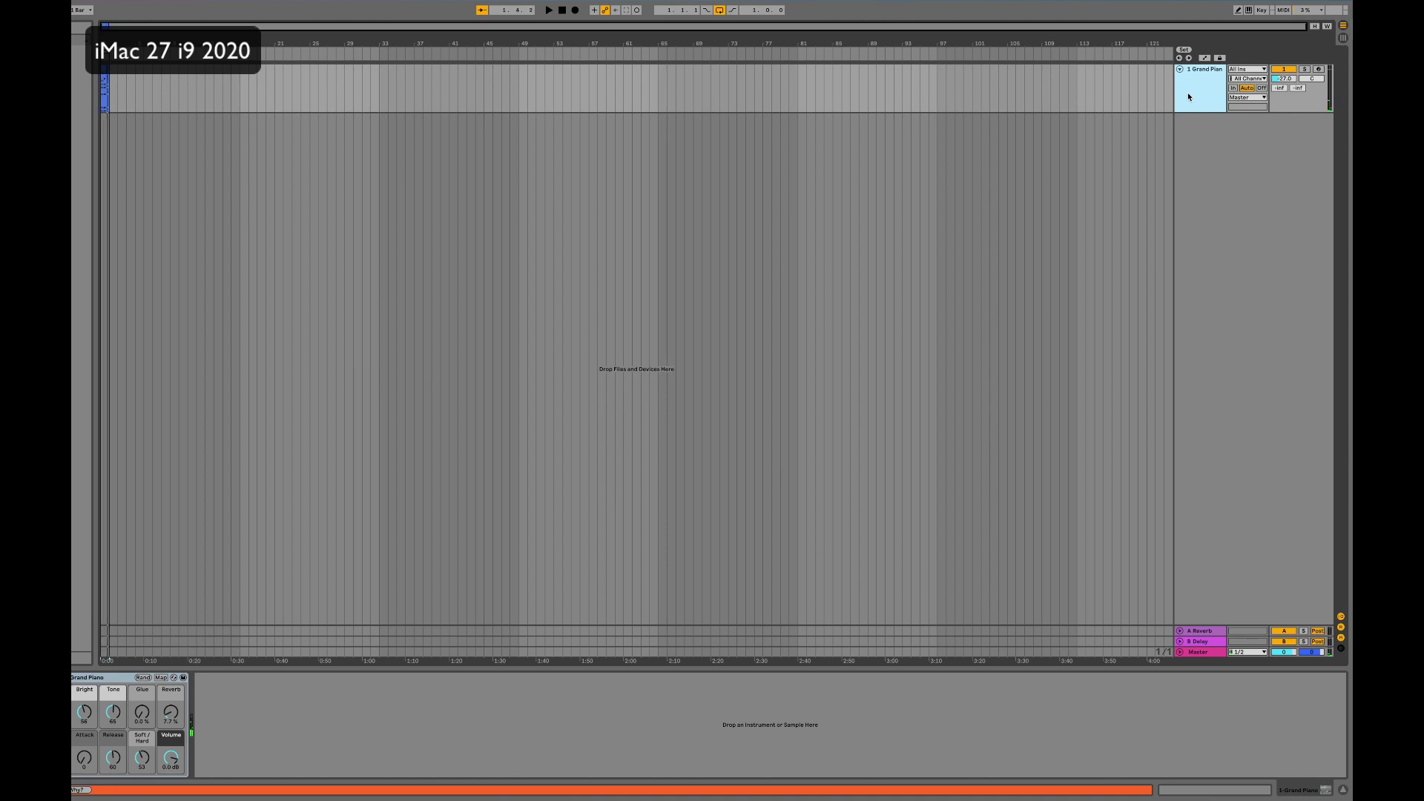
key("ctrl+d")
key("ctrl+d")
key("ctrl+d")
key("ctrl+d")
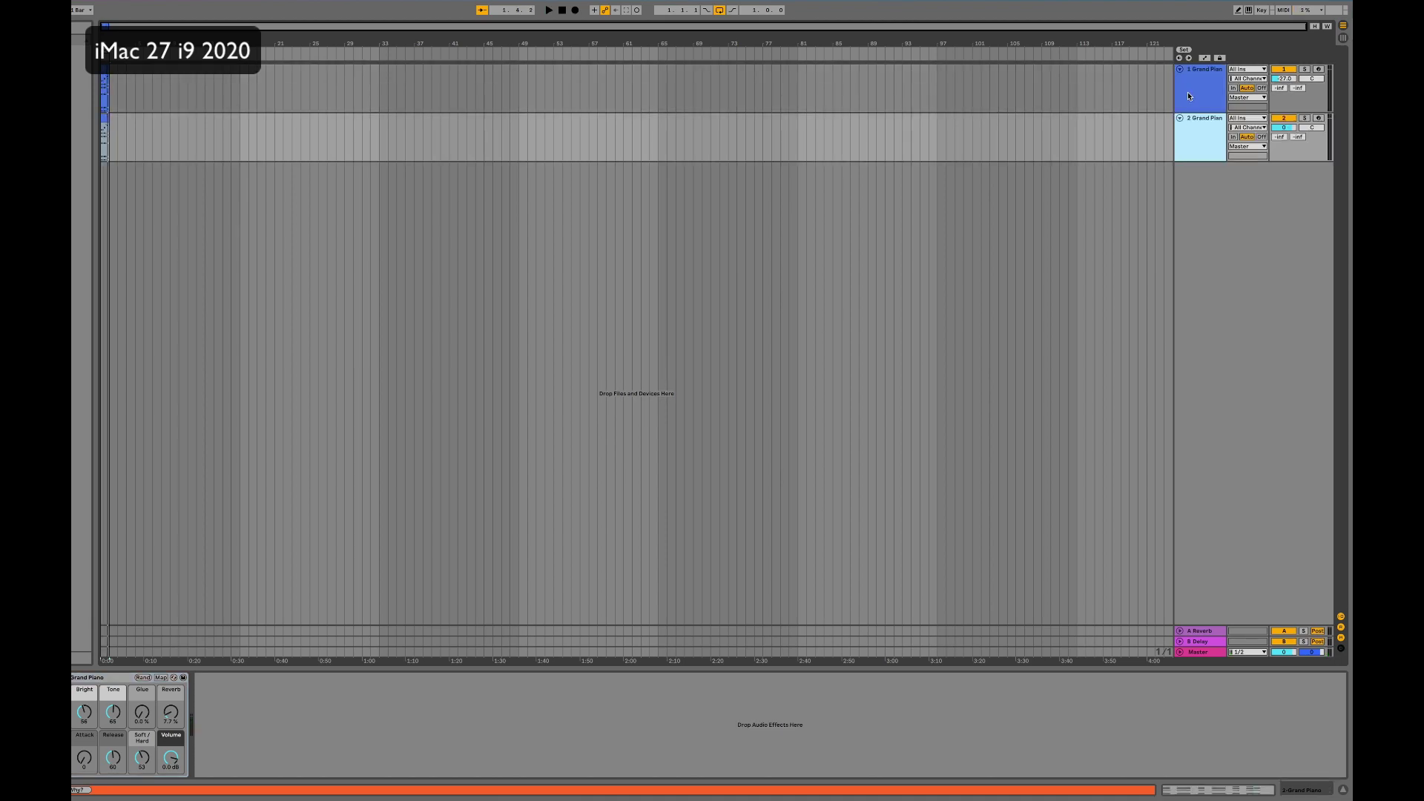
key("ctrl+d")
key("ctrl+d")
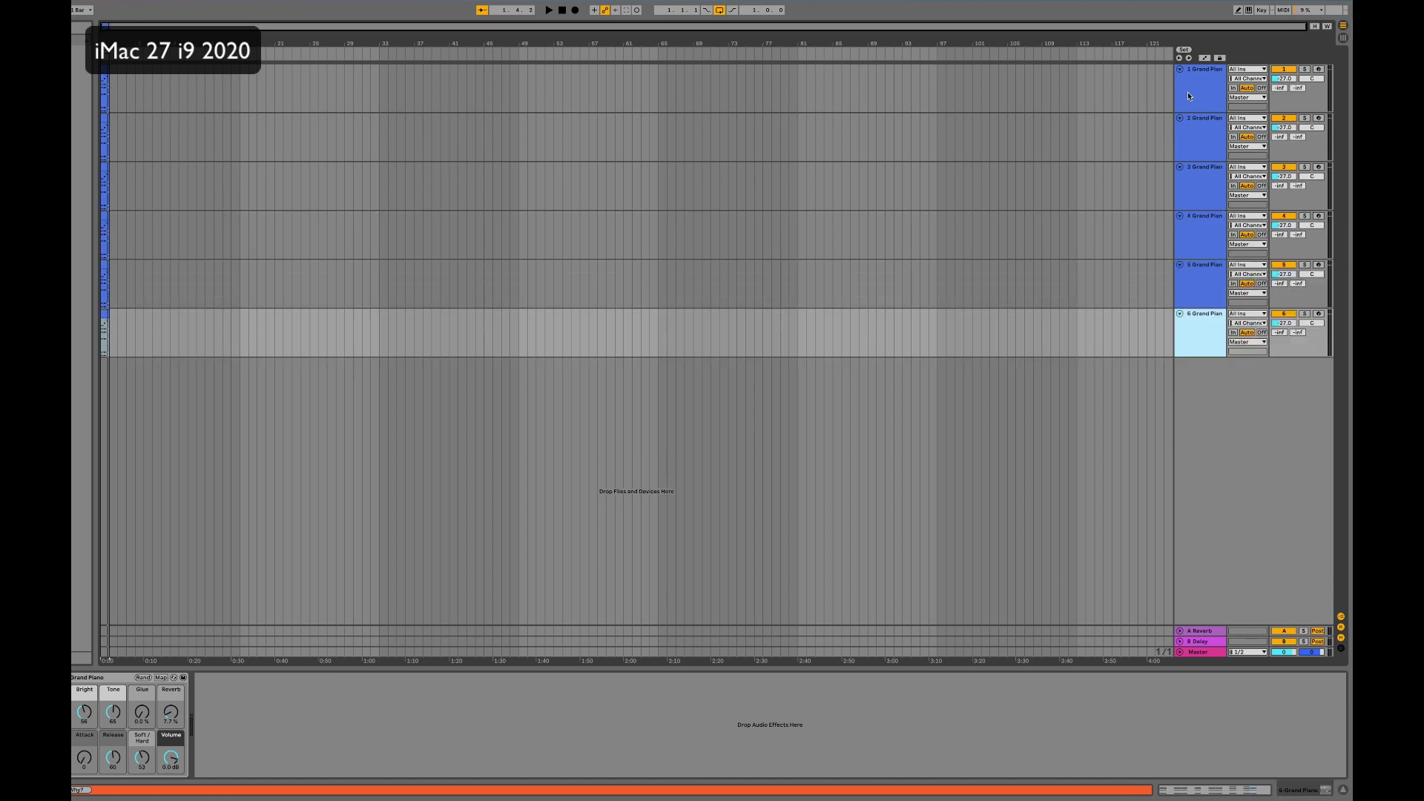
key("ctrl+d")
key("ctrl+d")
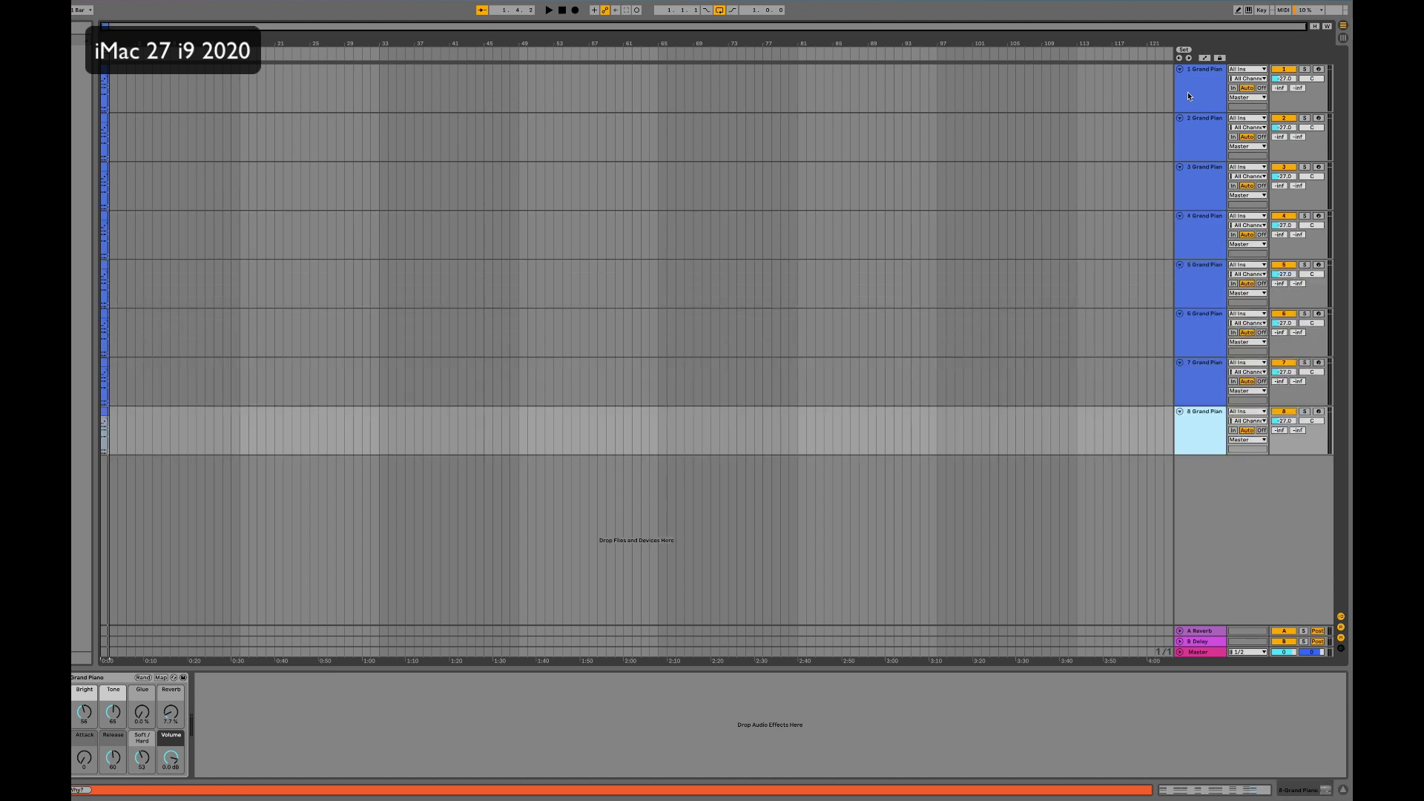
key("ctrl+d")
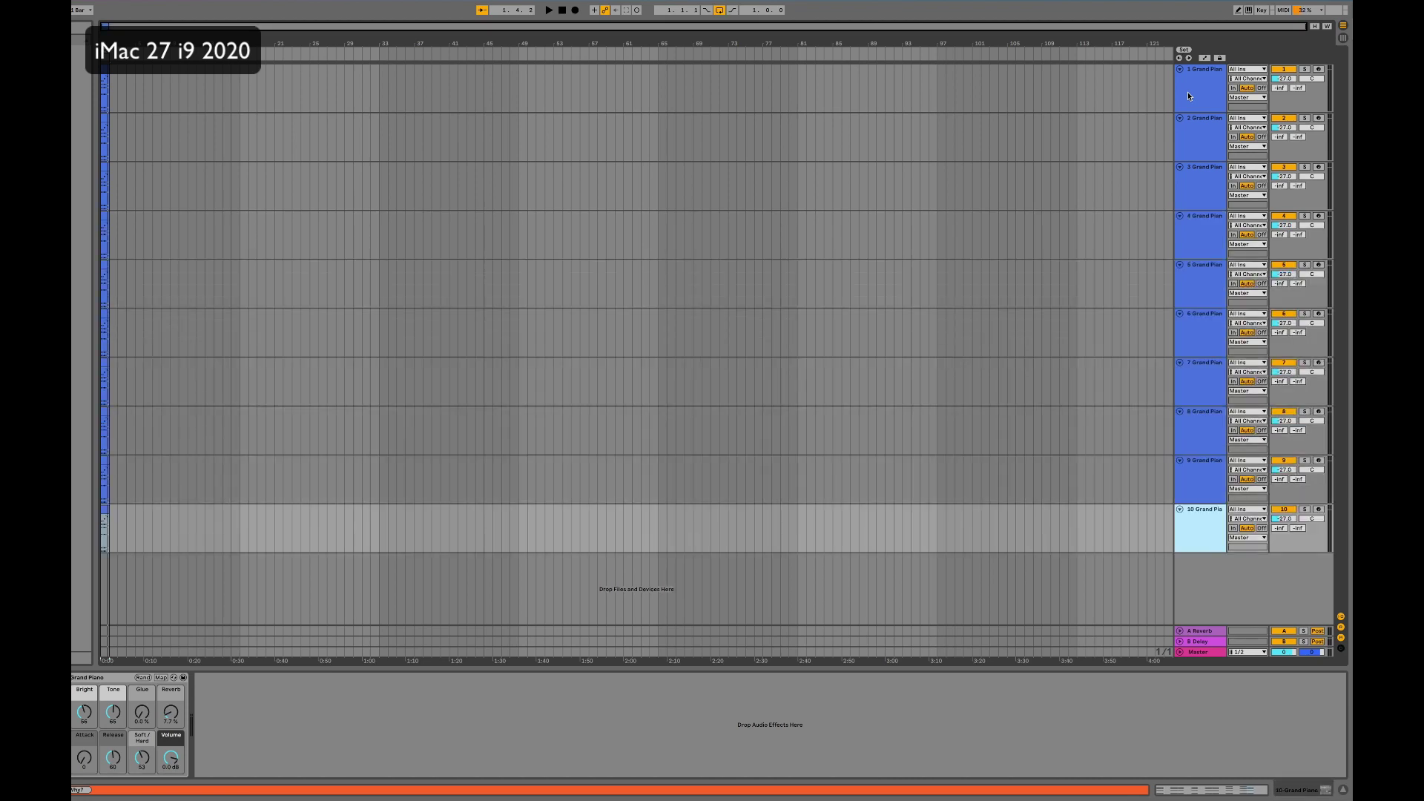
key("space")
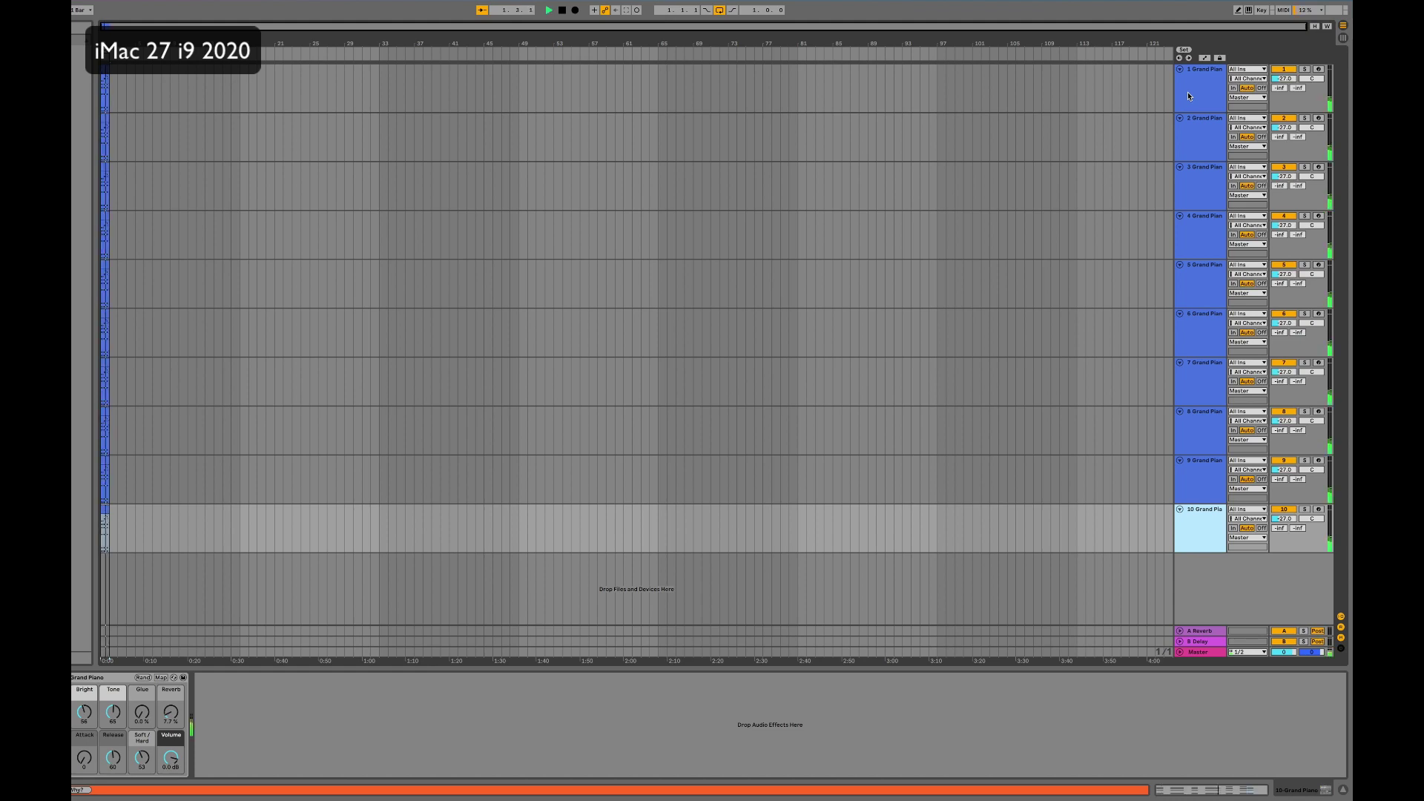
key("space")
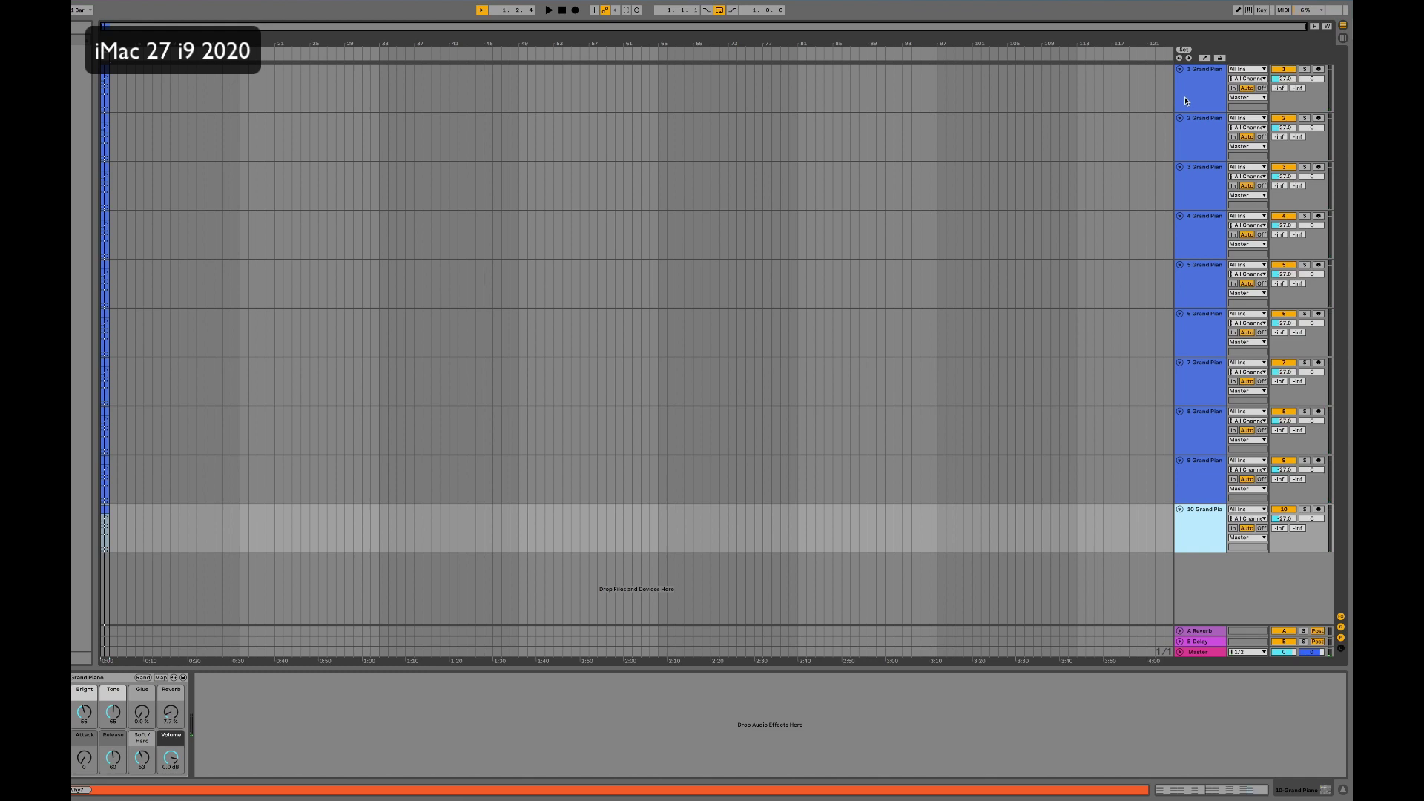
Duplicate the last Grand Piano track up to 20 tracks and play them as a load test.
key("super+d")
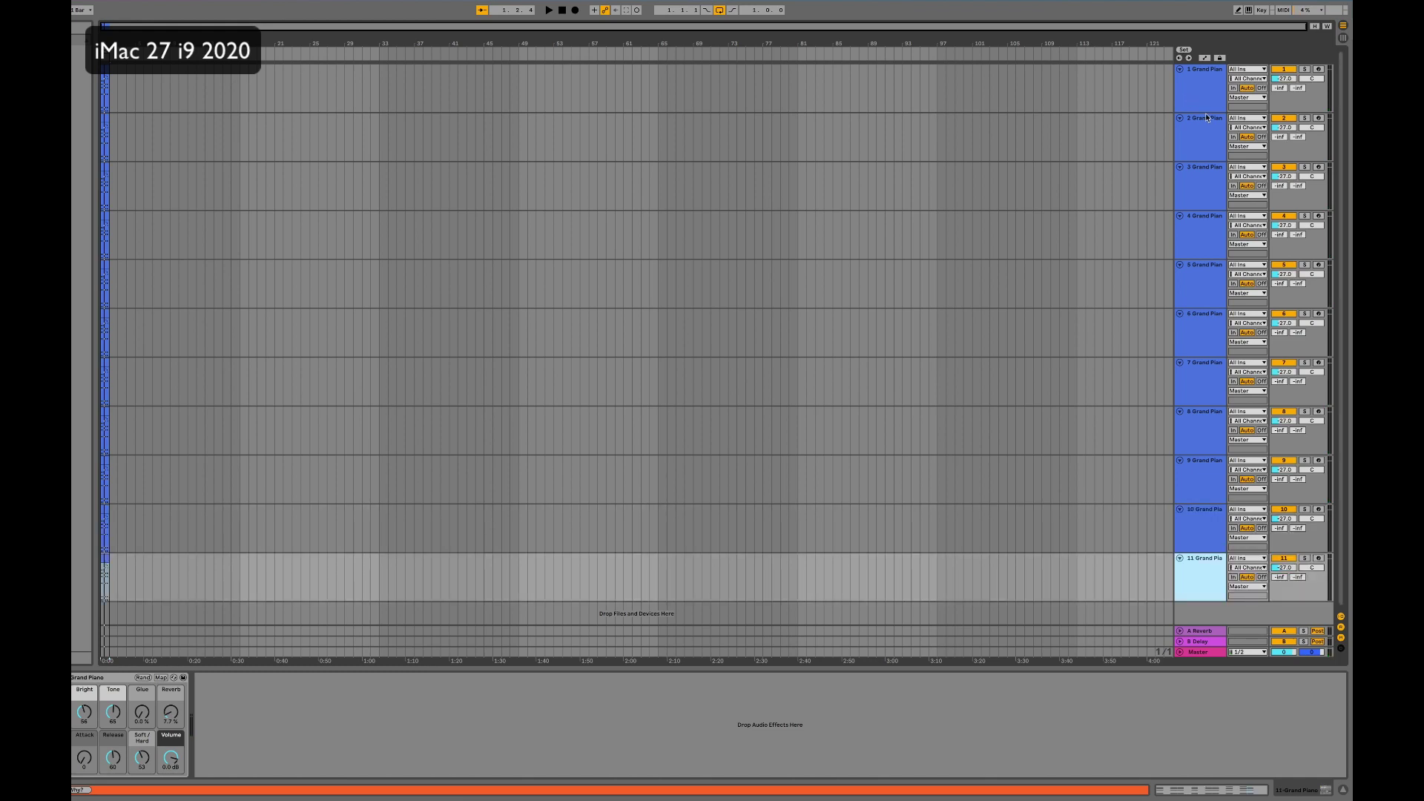
key("super+d")
key("super+d")
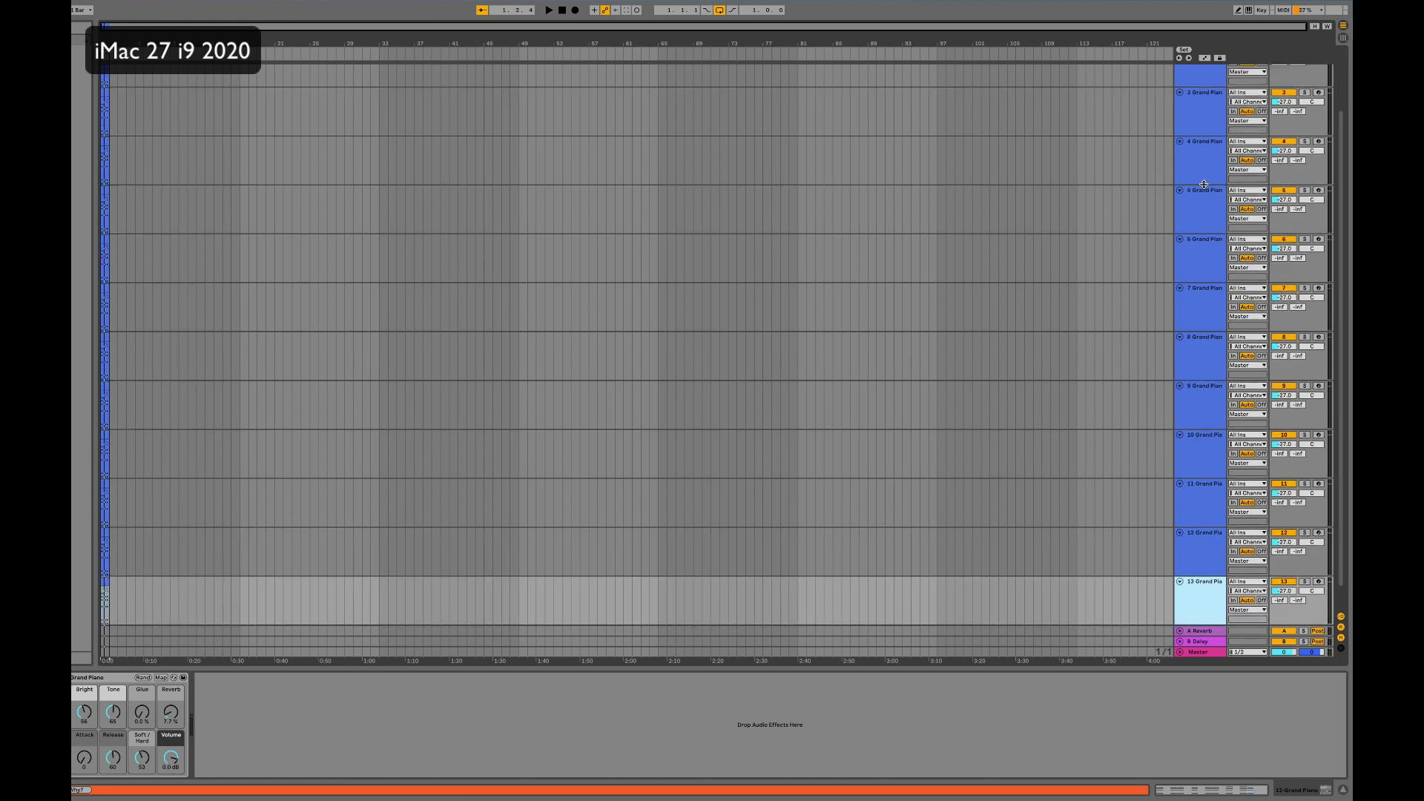
key("super+d")
key("super+d")
key("super+d")
key("super+d")
key("super+d")
key("super+d")
key("super+d")
key("space")
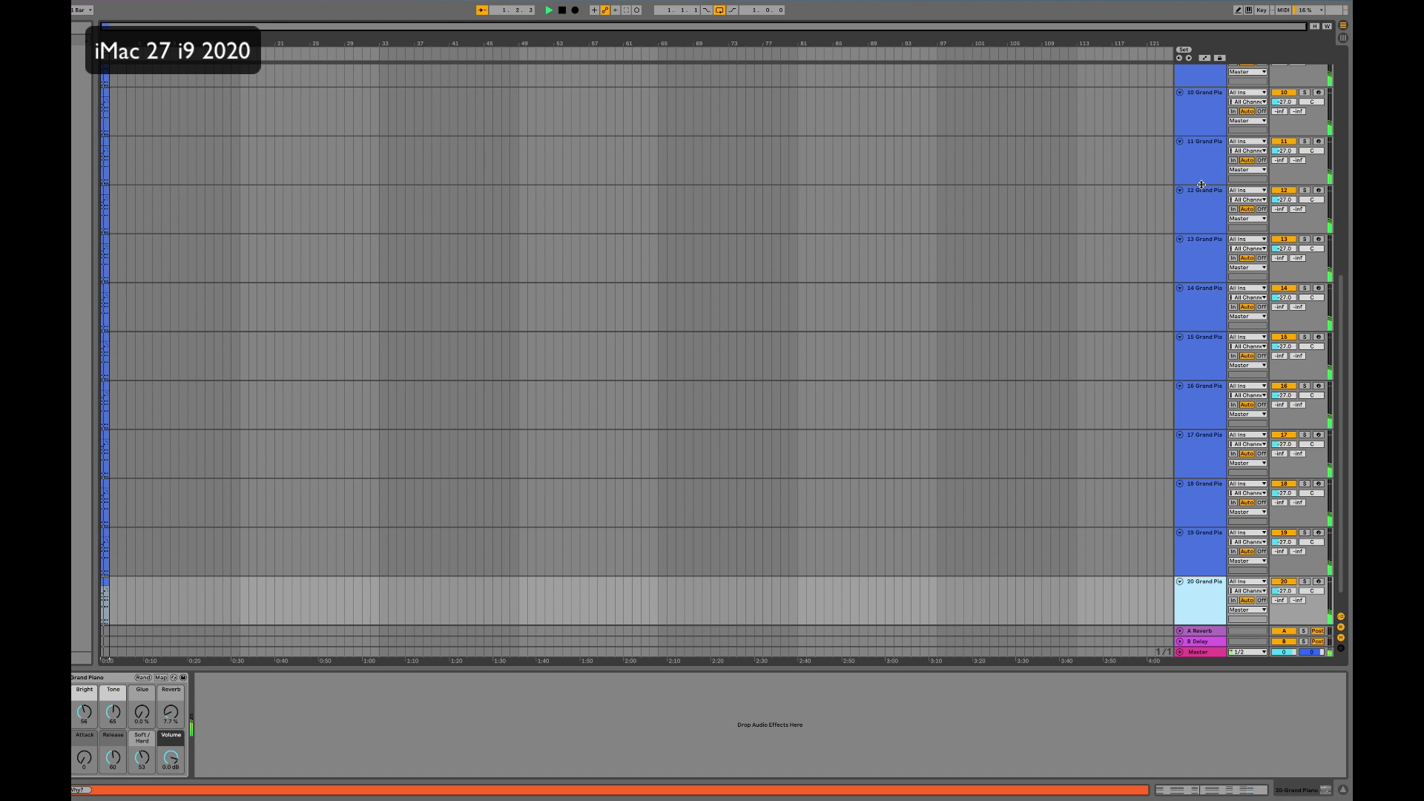
key("space")
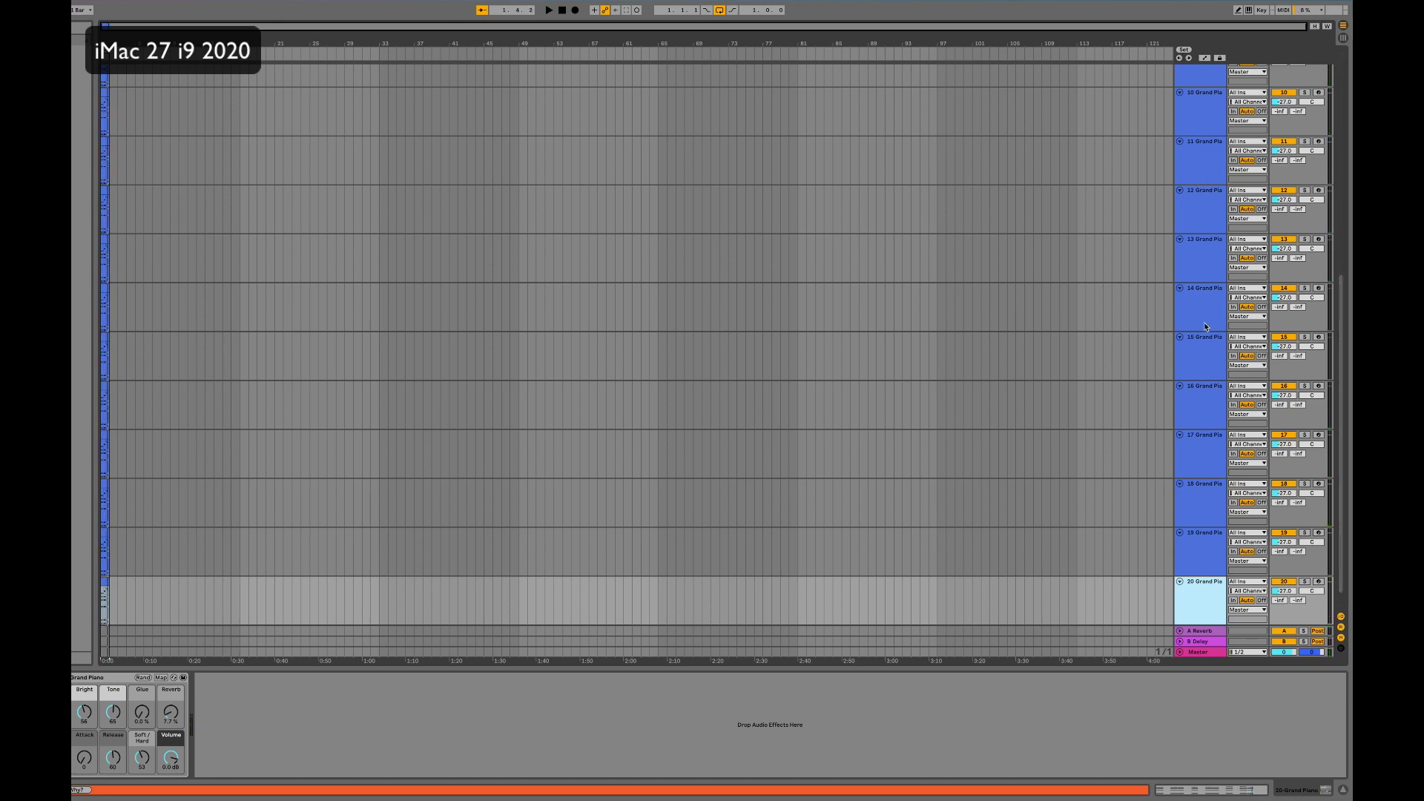
Select all 20 Grand Piano tracks and duplicate them together to reach 40 tracks.
scroll(1167, 330, "up", 10)
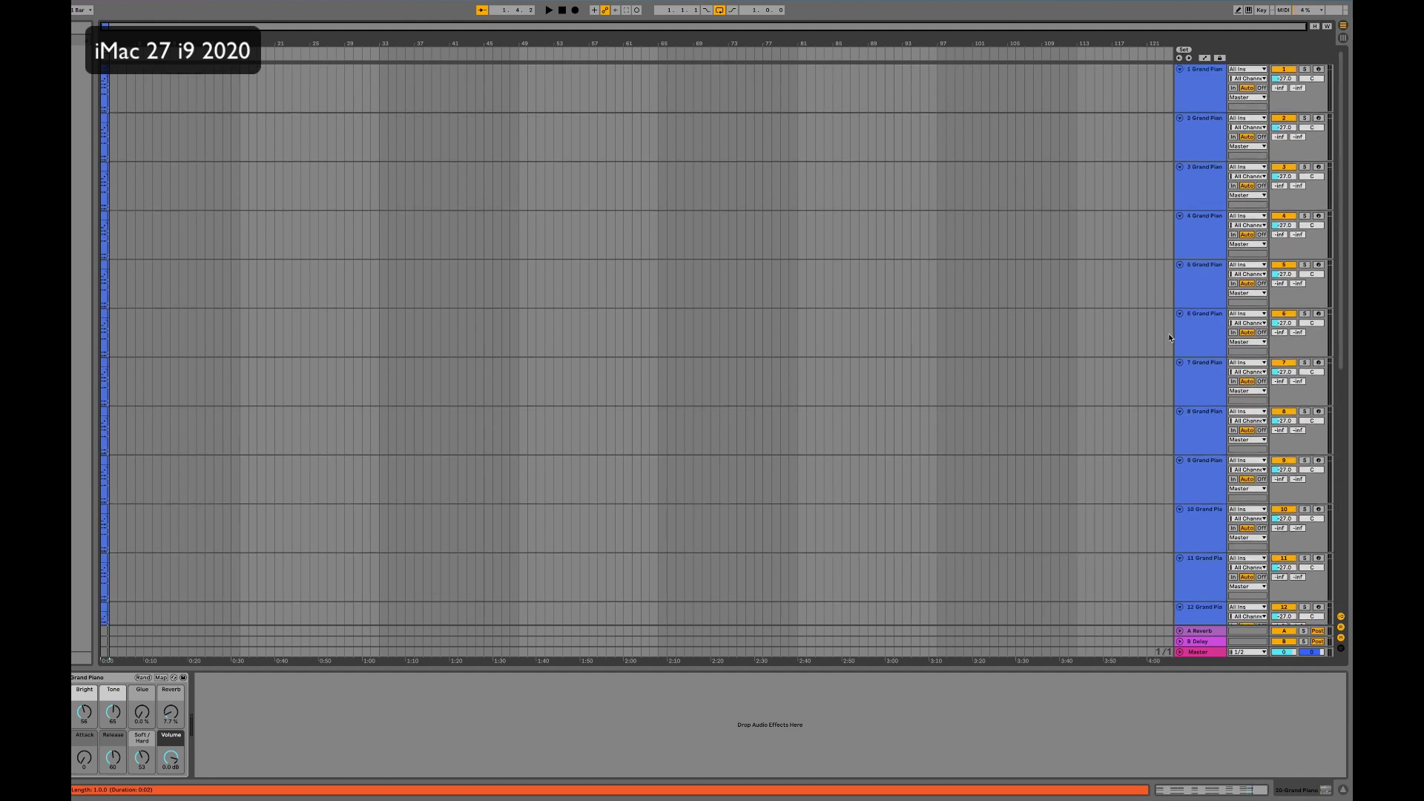
left_click(1206, 98)
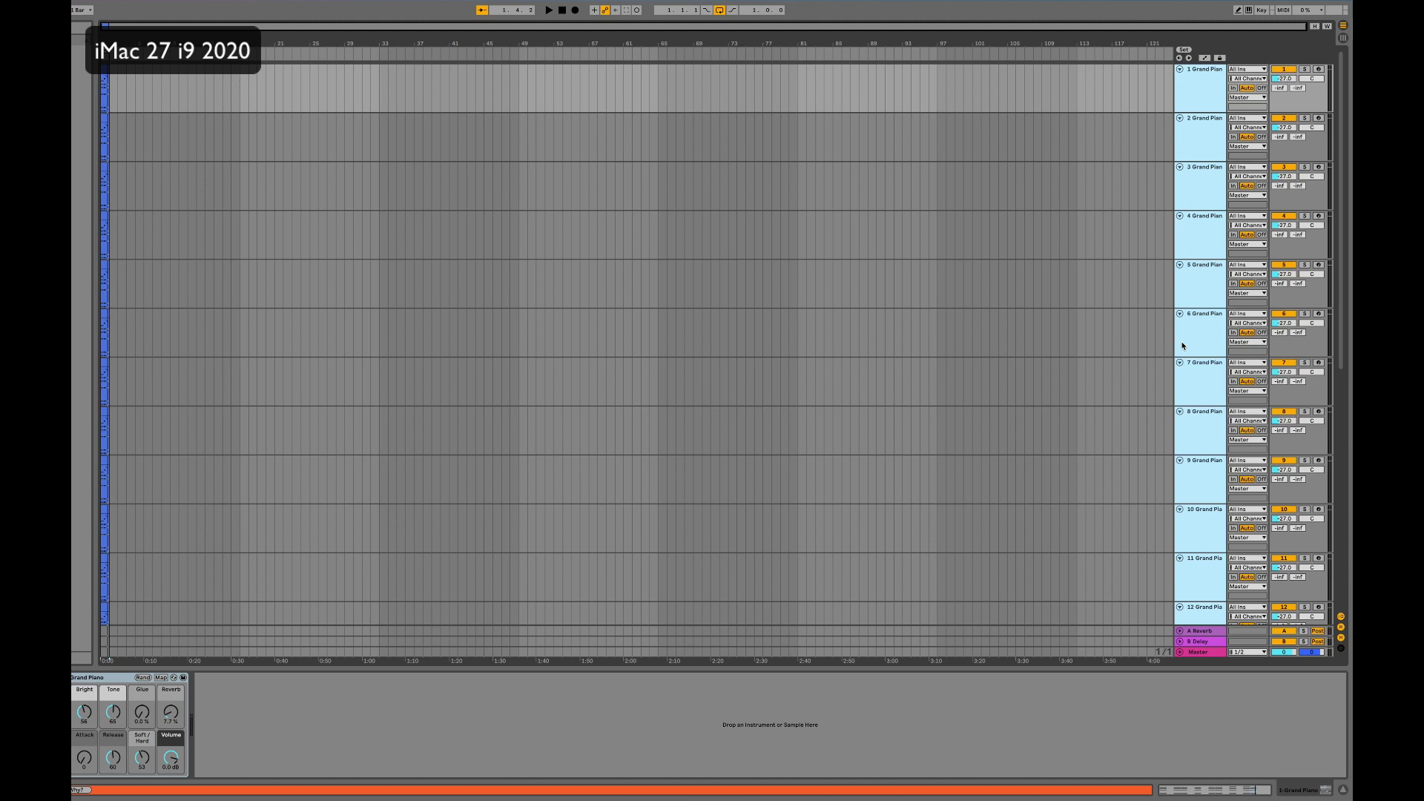
key("super+d")
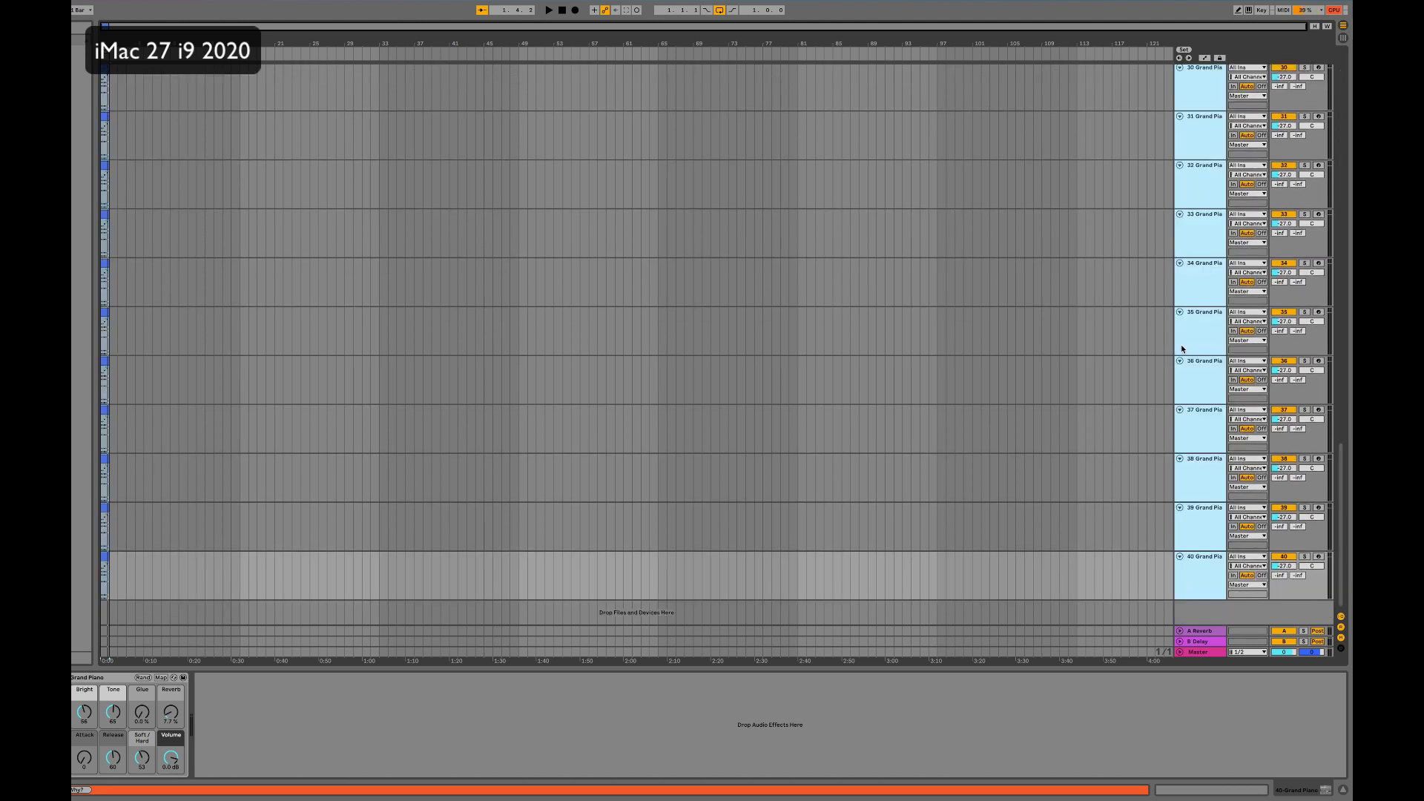
Play the 40 Grand Piano tracks as a load test, and duplicate them all together to reach 80 tracks.
left_click(1204, 404)
key("space")
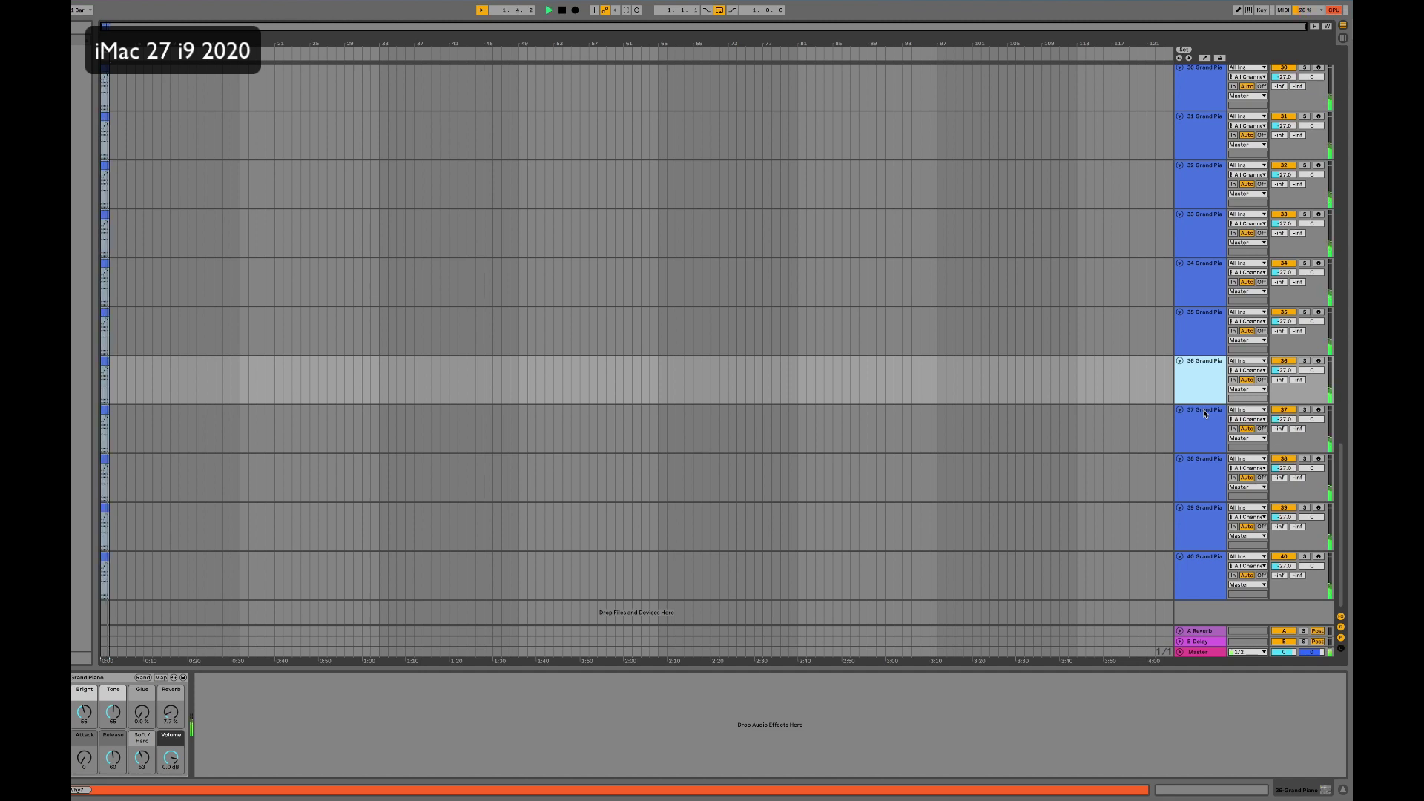
left_click(1198, 588)
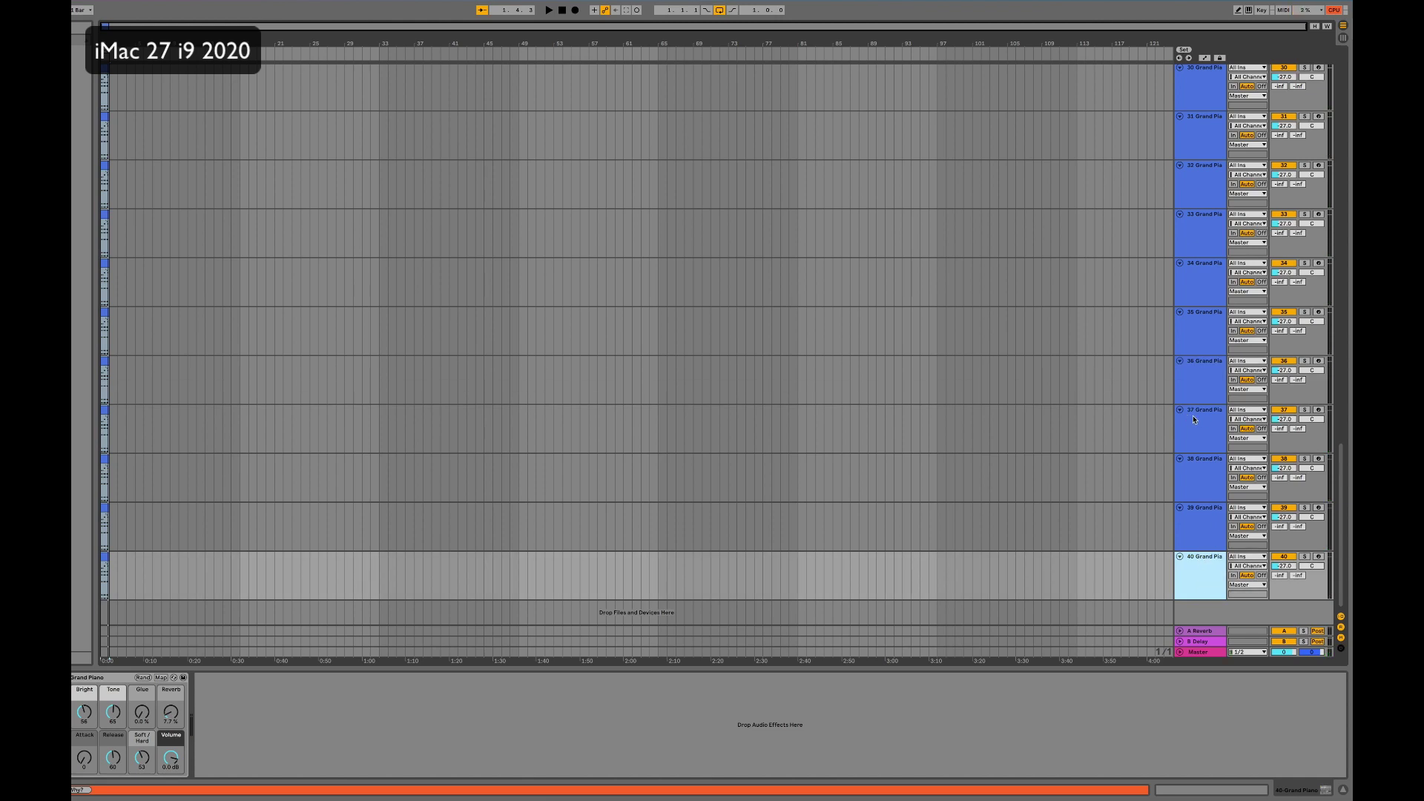
scroll(1193, 420, "up", 20)
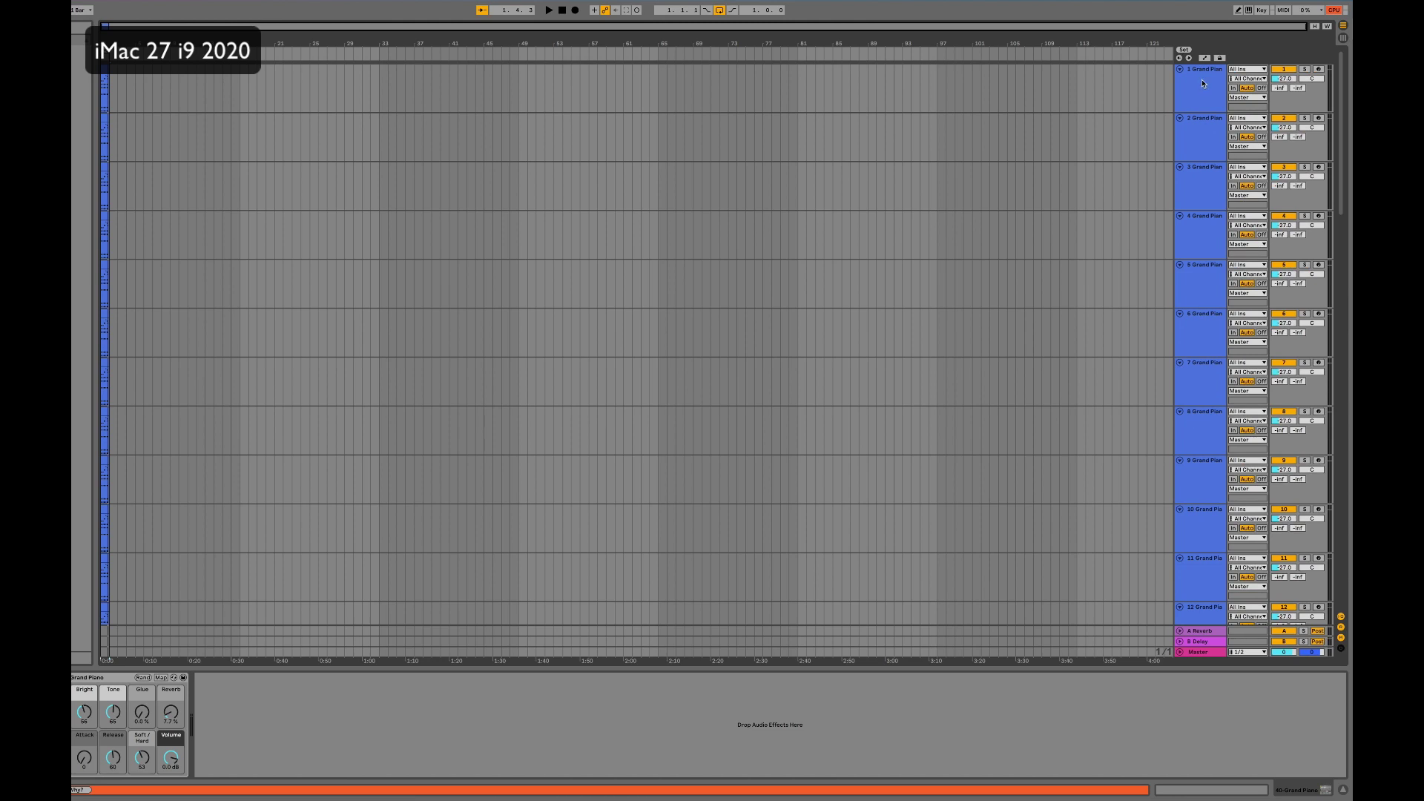
key("super+a")
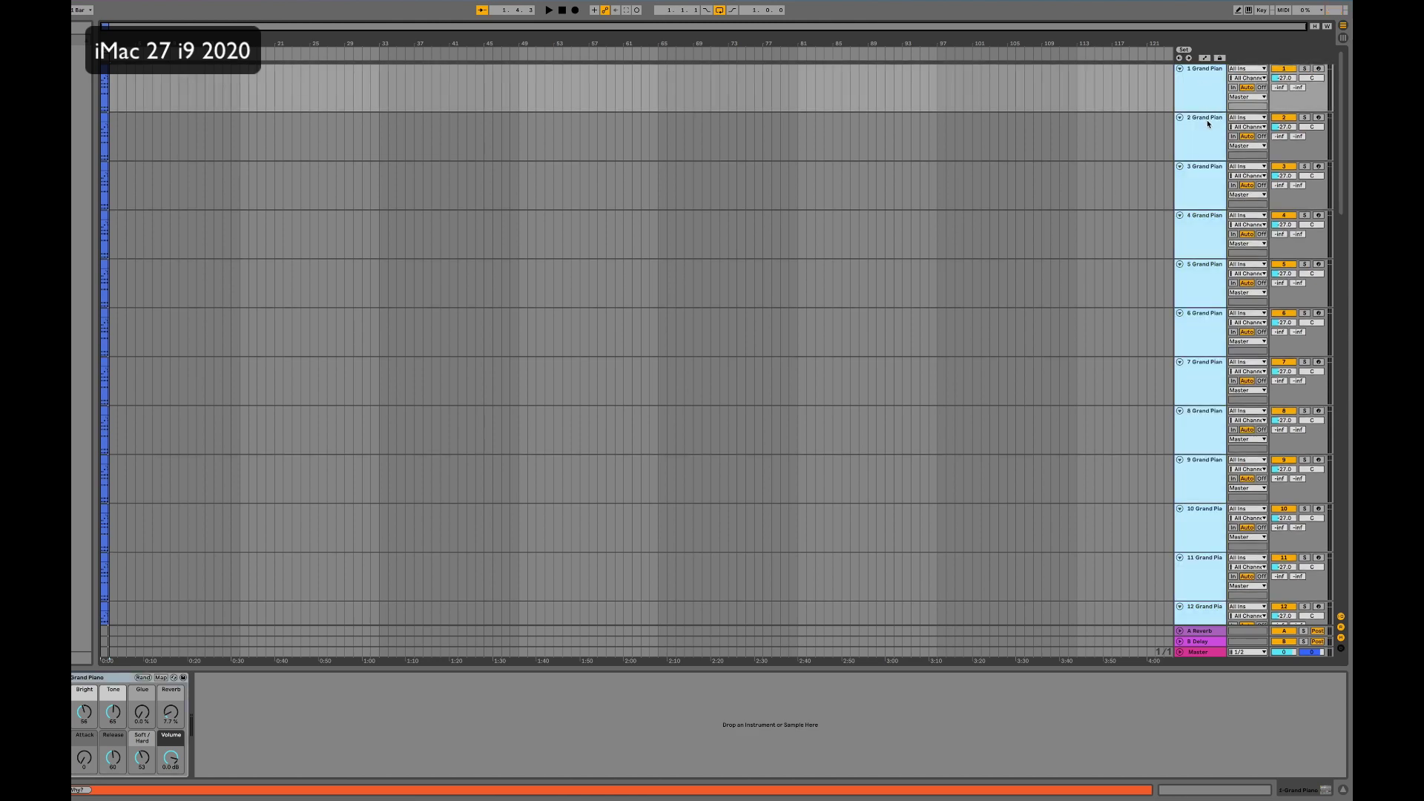
scroll(1204, 126, "down", 20)
scroll(1195, 157, "up", 20)
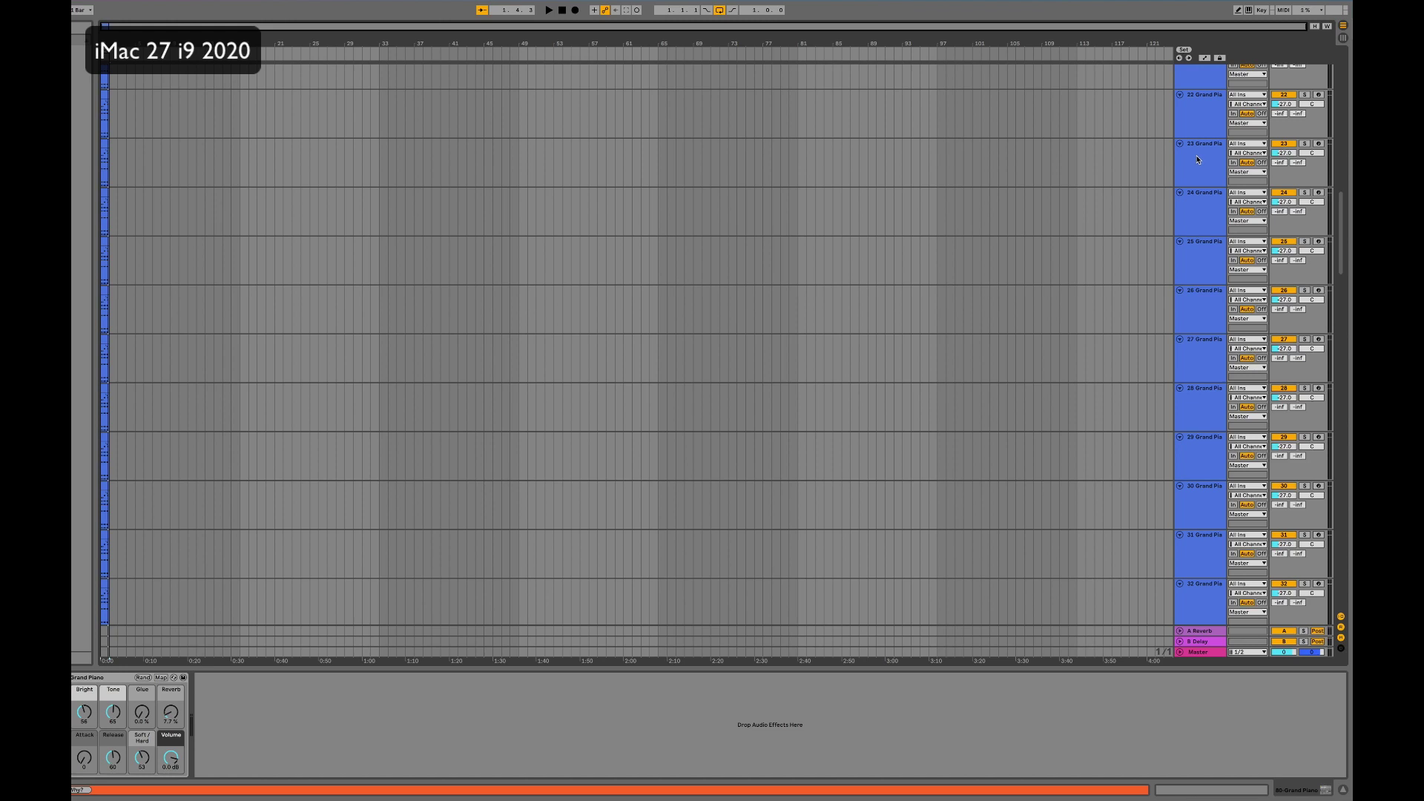
scroll(1195, 159, "down", 20)
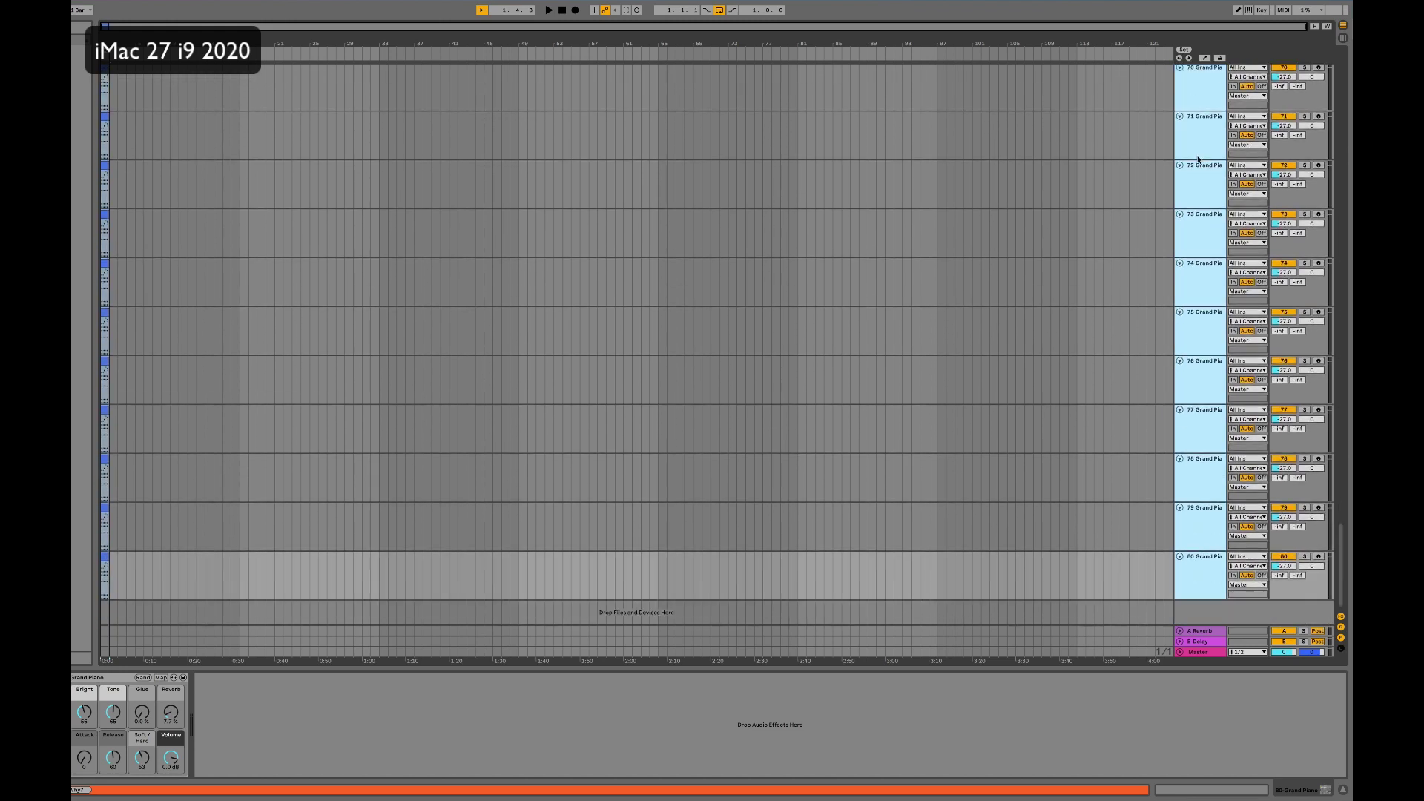
Play the 80 Grand Piano tracks as a load test, and duplicate the whole set to reach 160 tracks.
key("space")
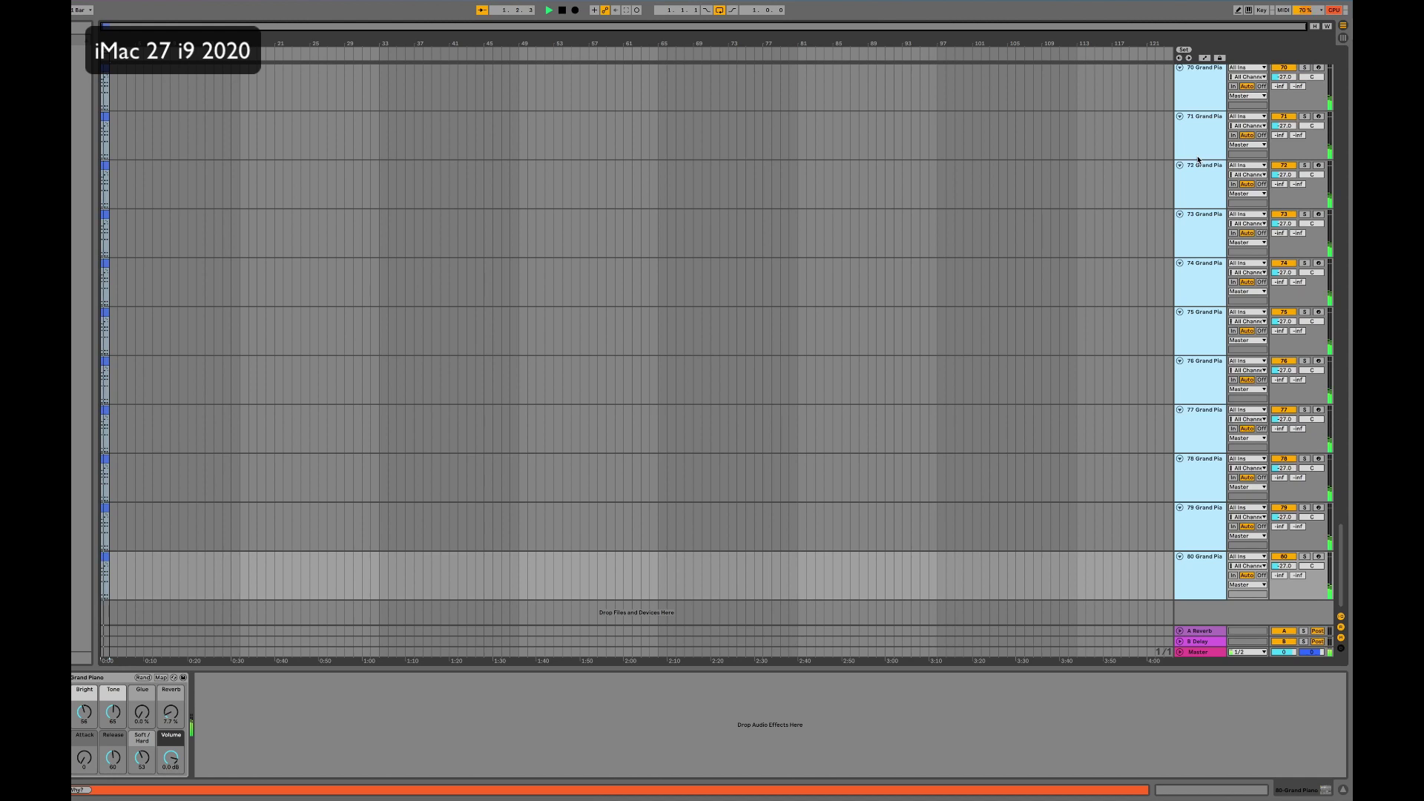
left_click(1199, 511)
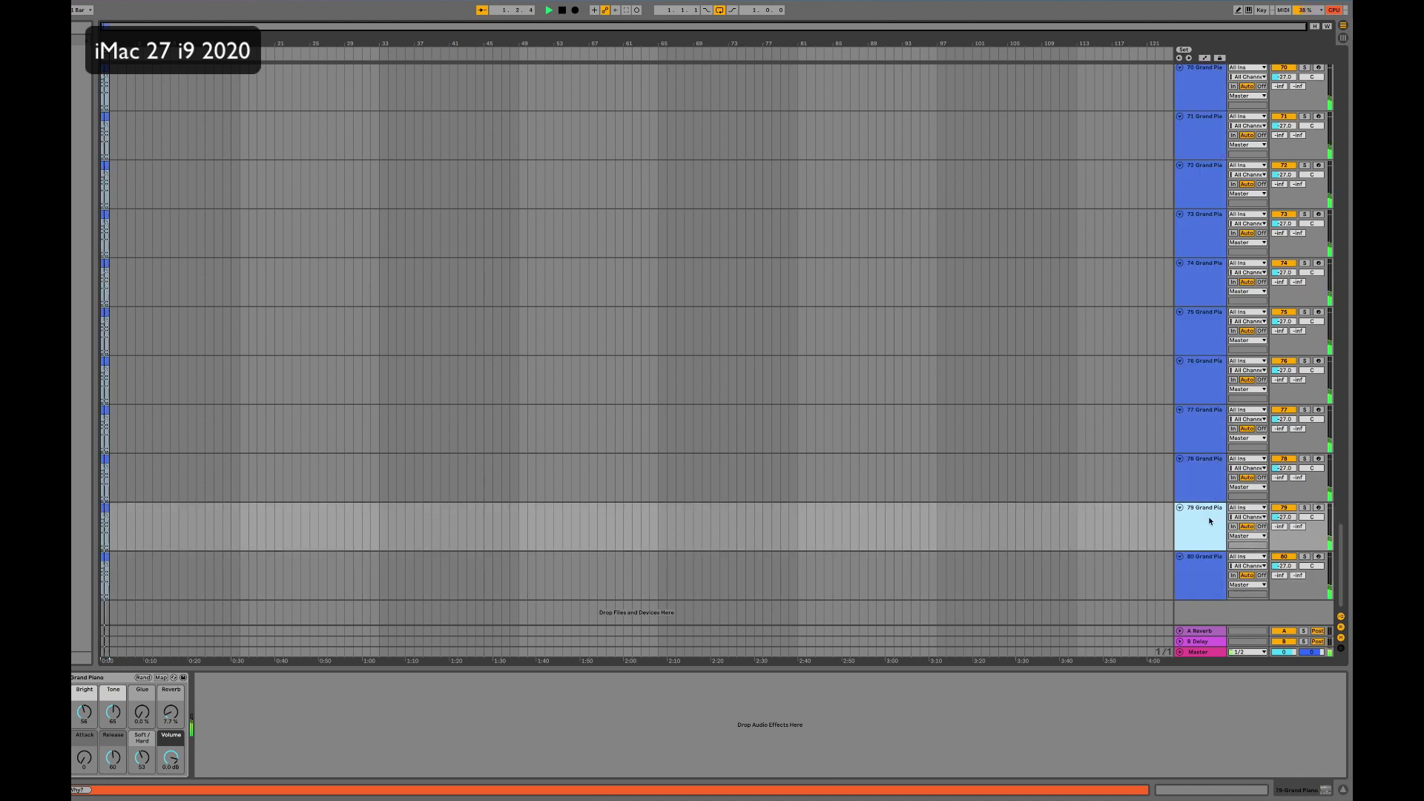
key("Down")
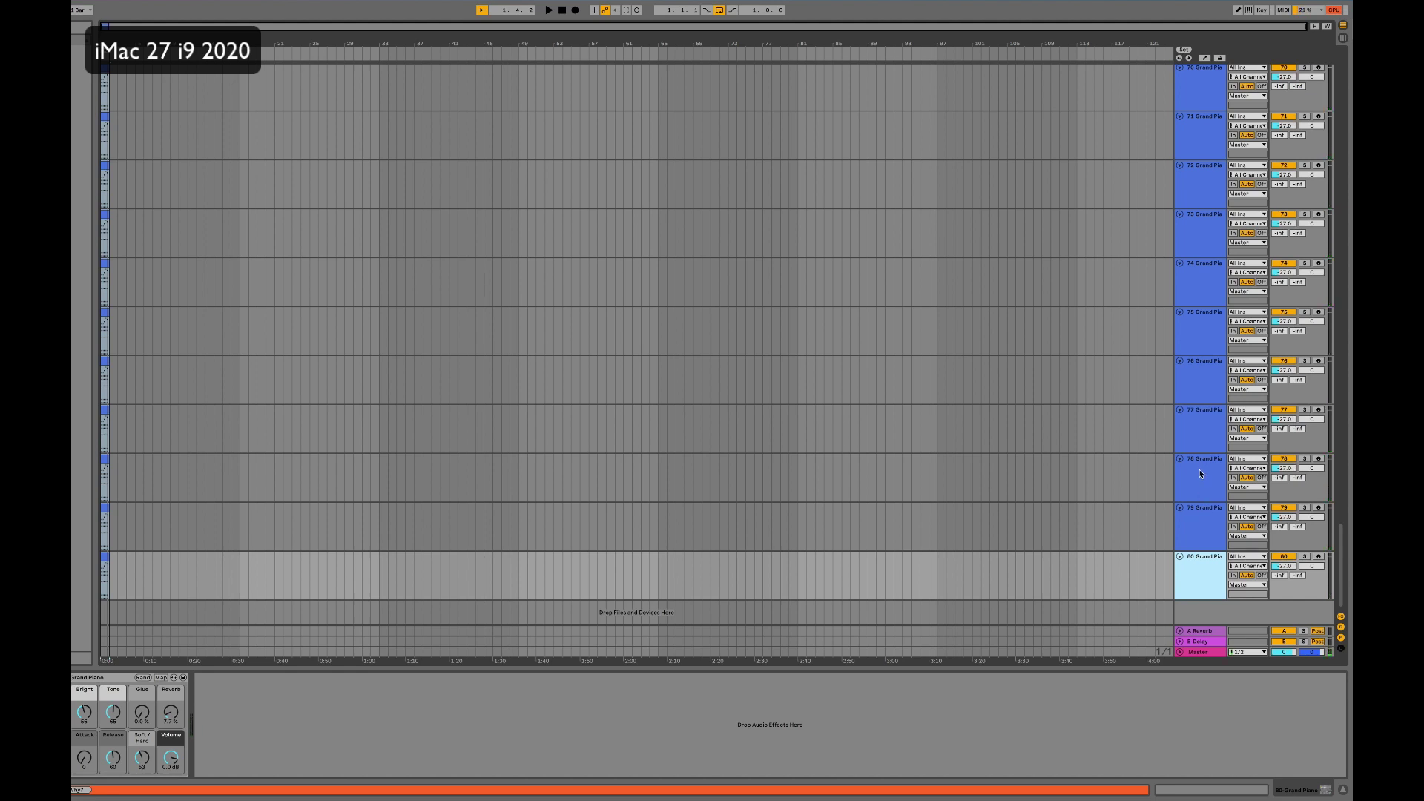
scroll(1200, 469, "up", 5)
scroll(1199, 469, "up", 15)
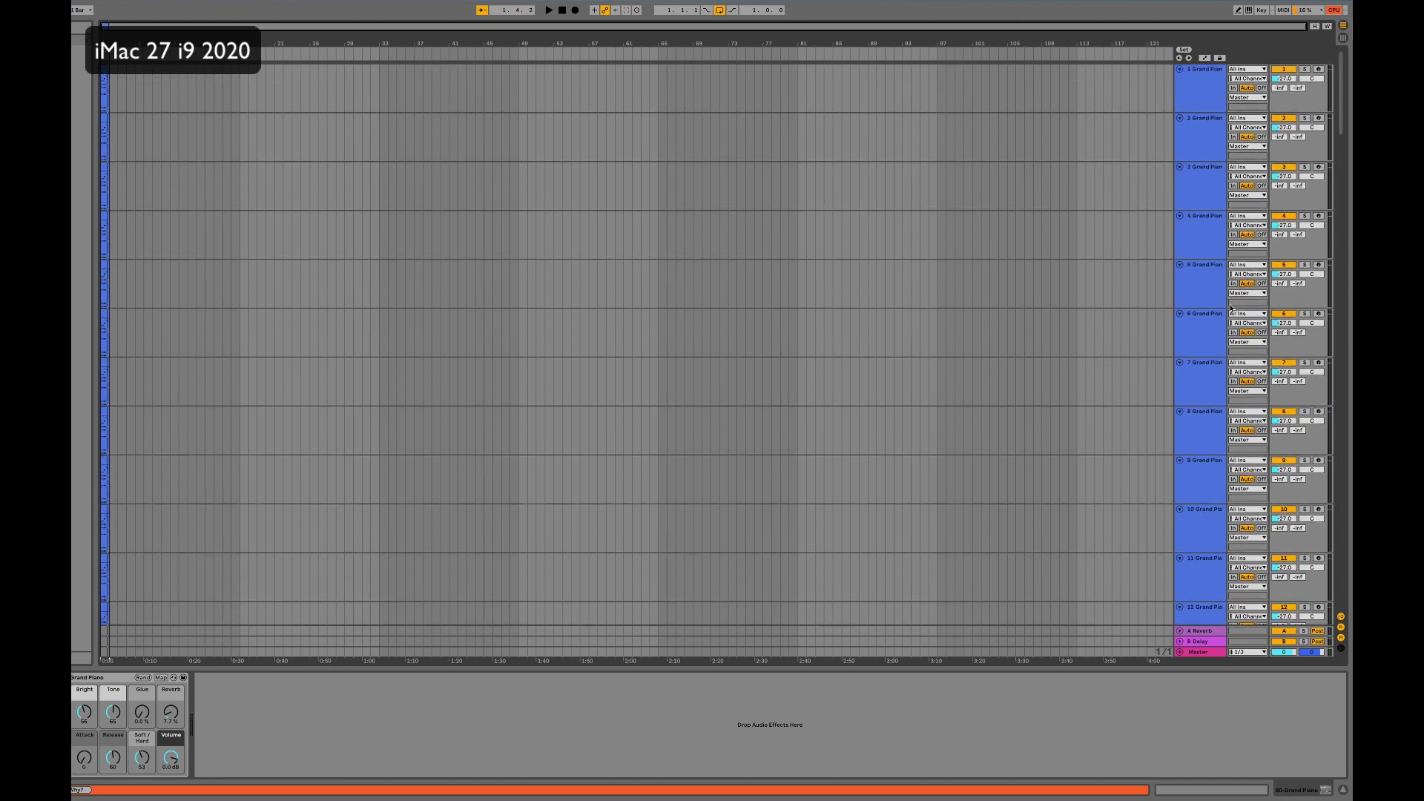
key("super+a")
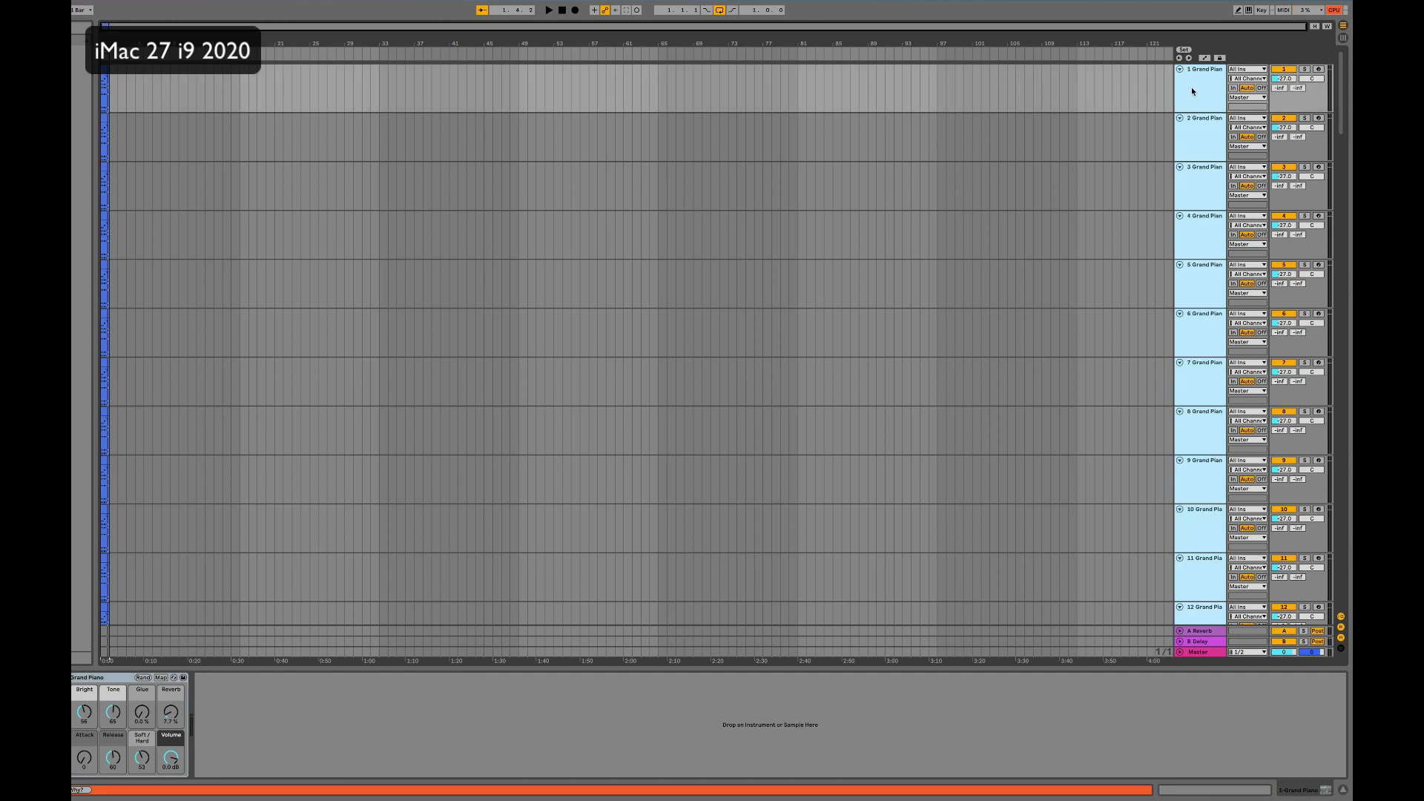
scroll(1201, 133, "down", 5)
scroll(1206, 159, "down", 20)
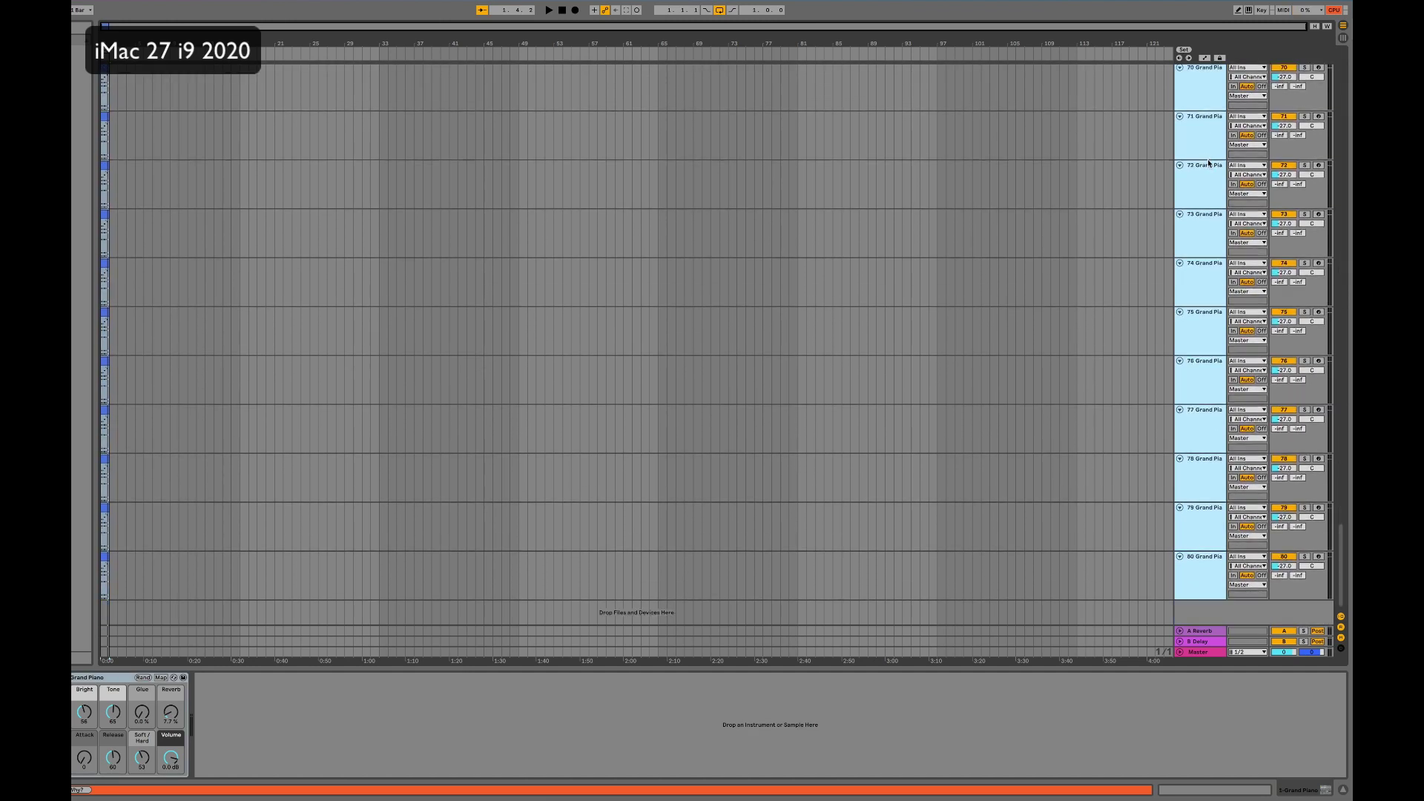
key("super+d")
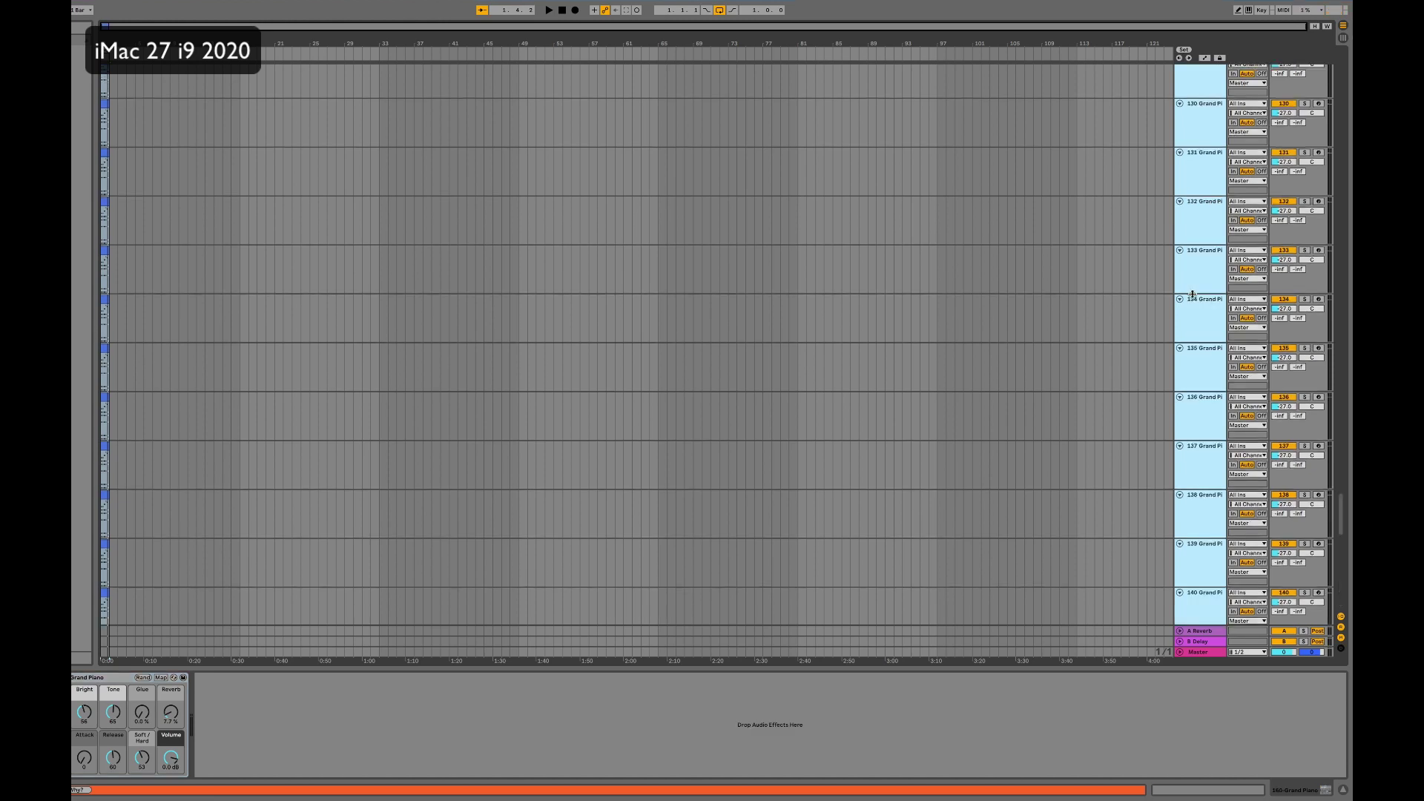
scroll(1192, 297, "up", 5)
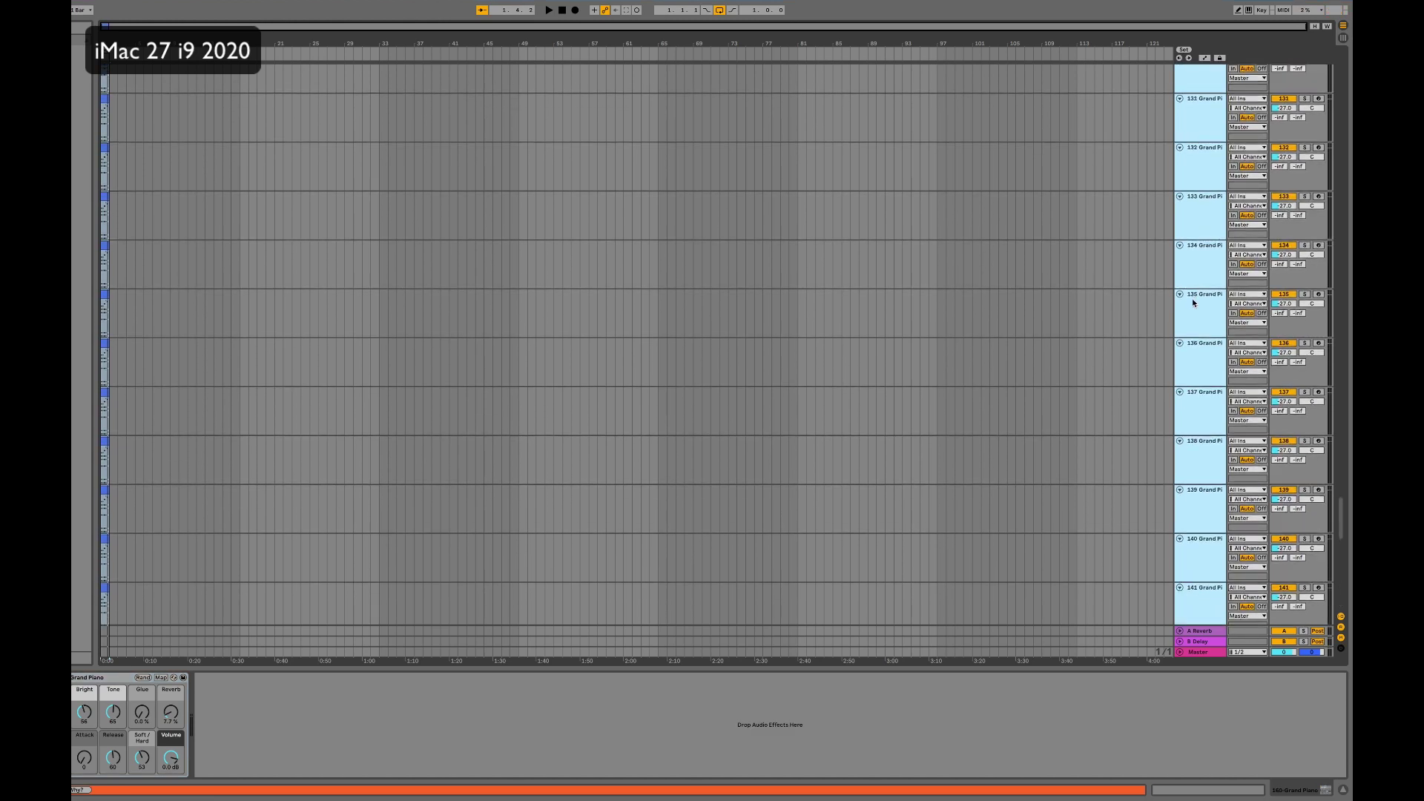
scroll(1192, 307, "down", 14)
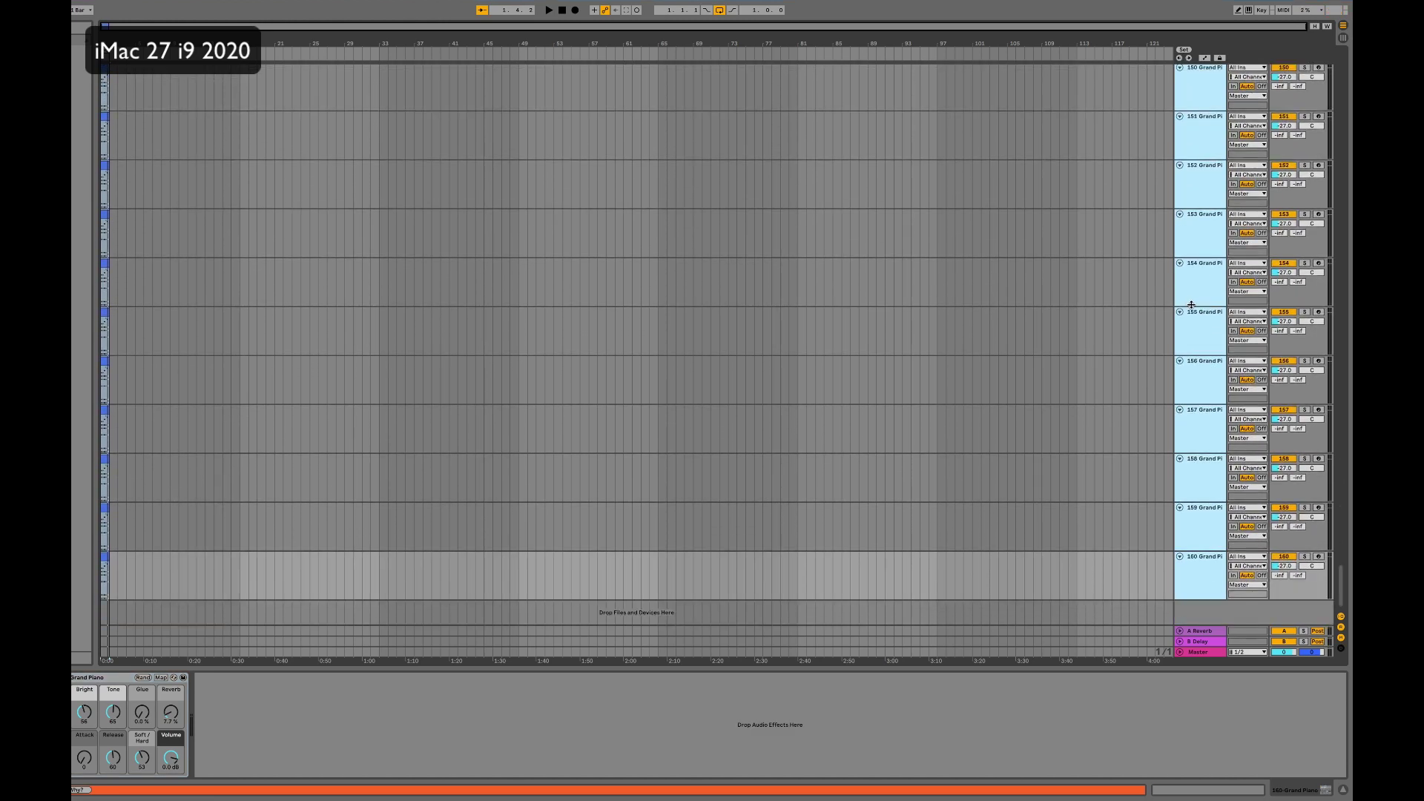
Play all 160 Grand Piano tracks as a load test and raise the system volume during playback.
key("space")
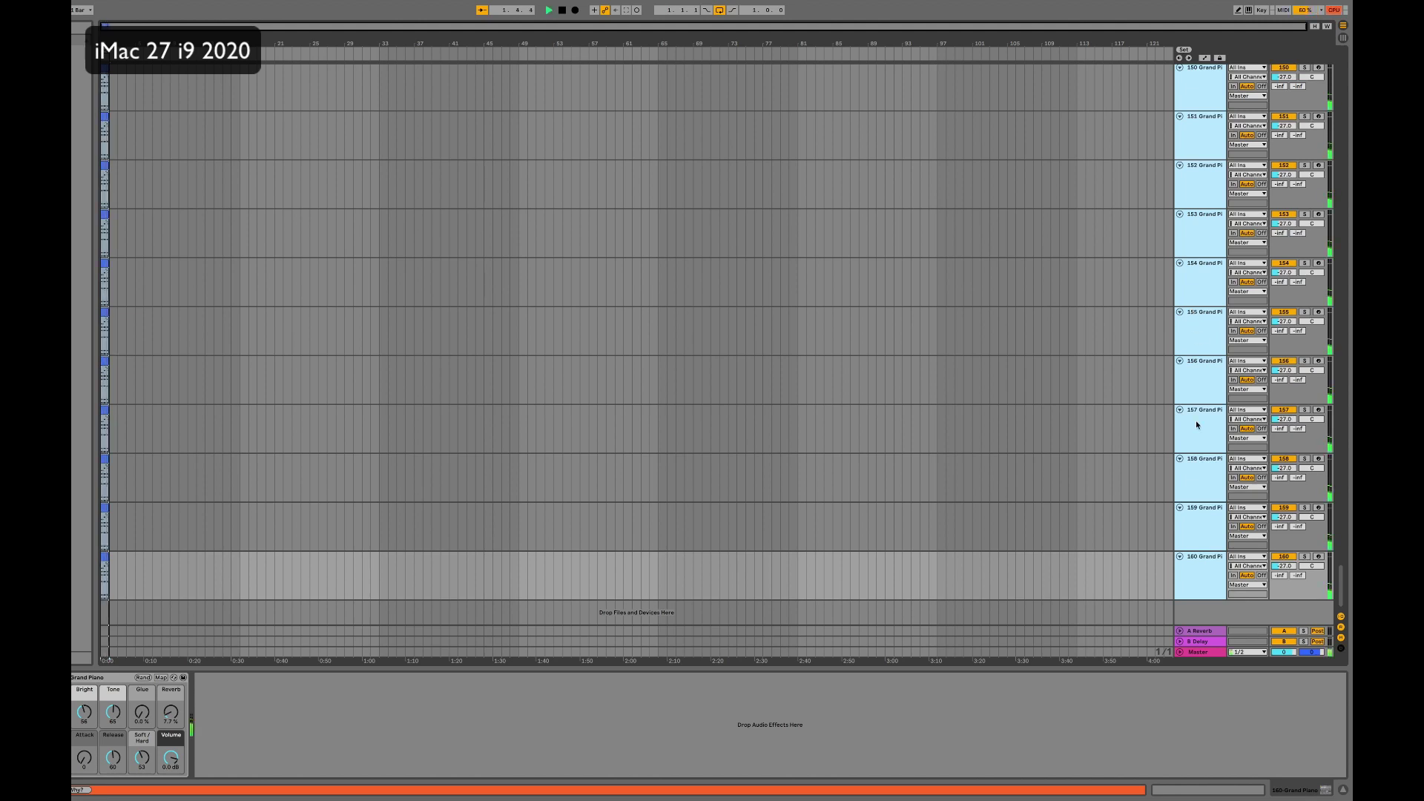
key("XF86AudioRaiseVolume")
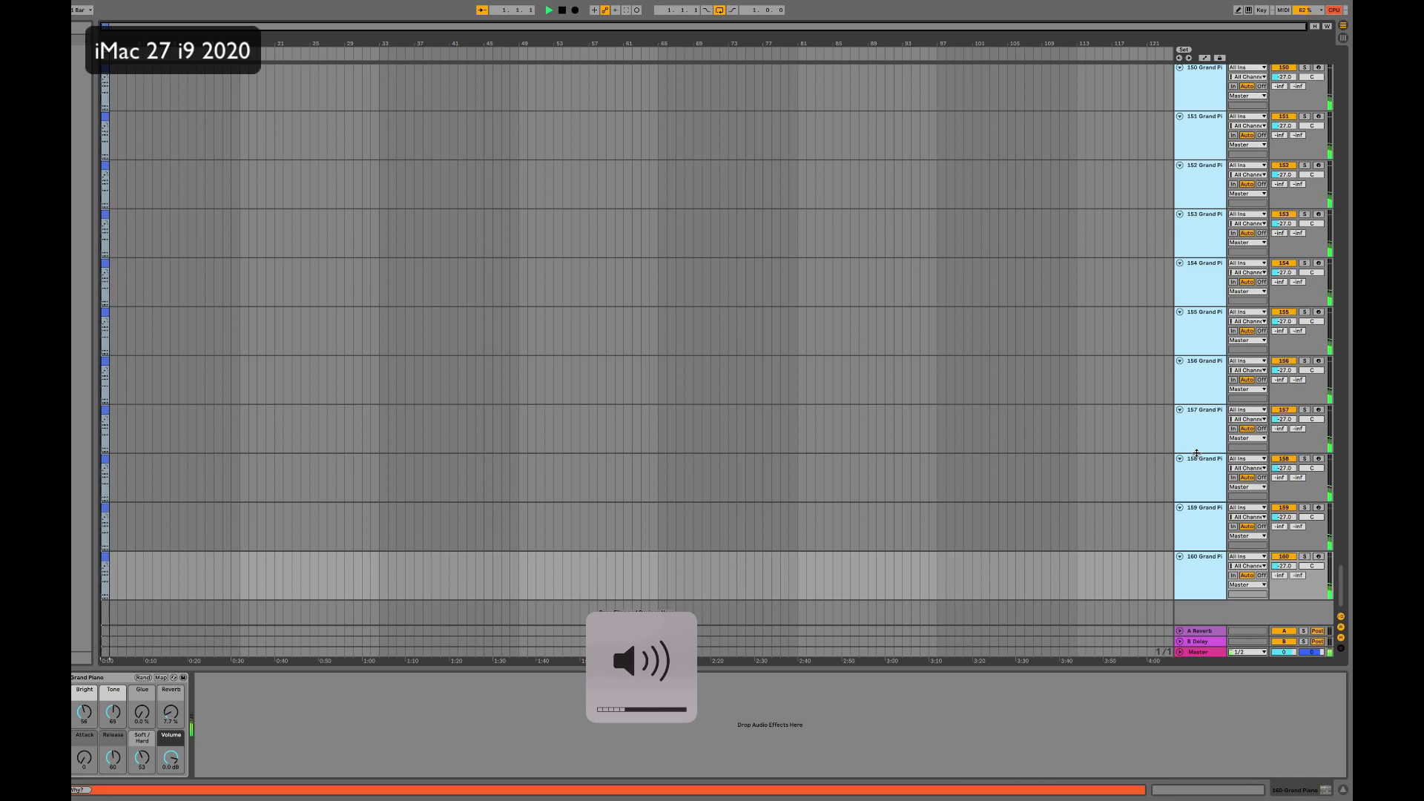
Select all 160 Grand Piano tracks and duplicate them together to reach 320 tracks.
left_click(1199, 525, "shift")
left_click(1204, 561, "shift")
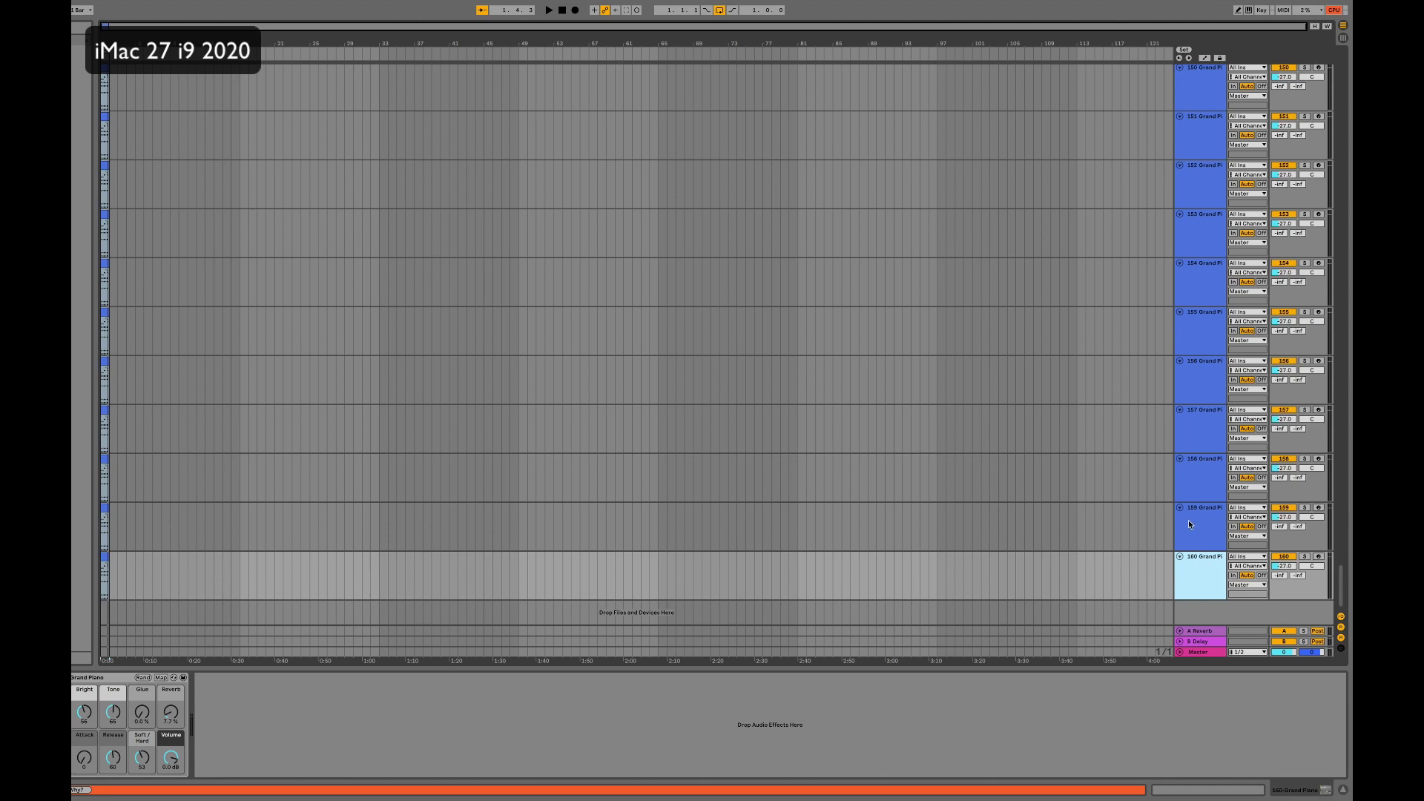
scroll(1189, 523, "up", 10)
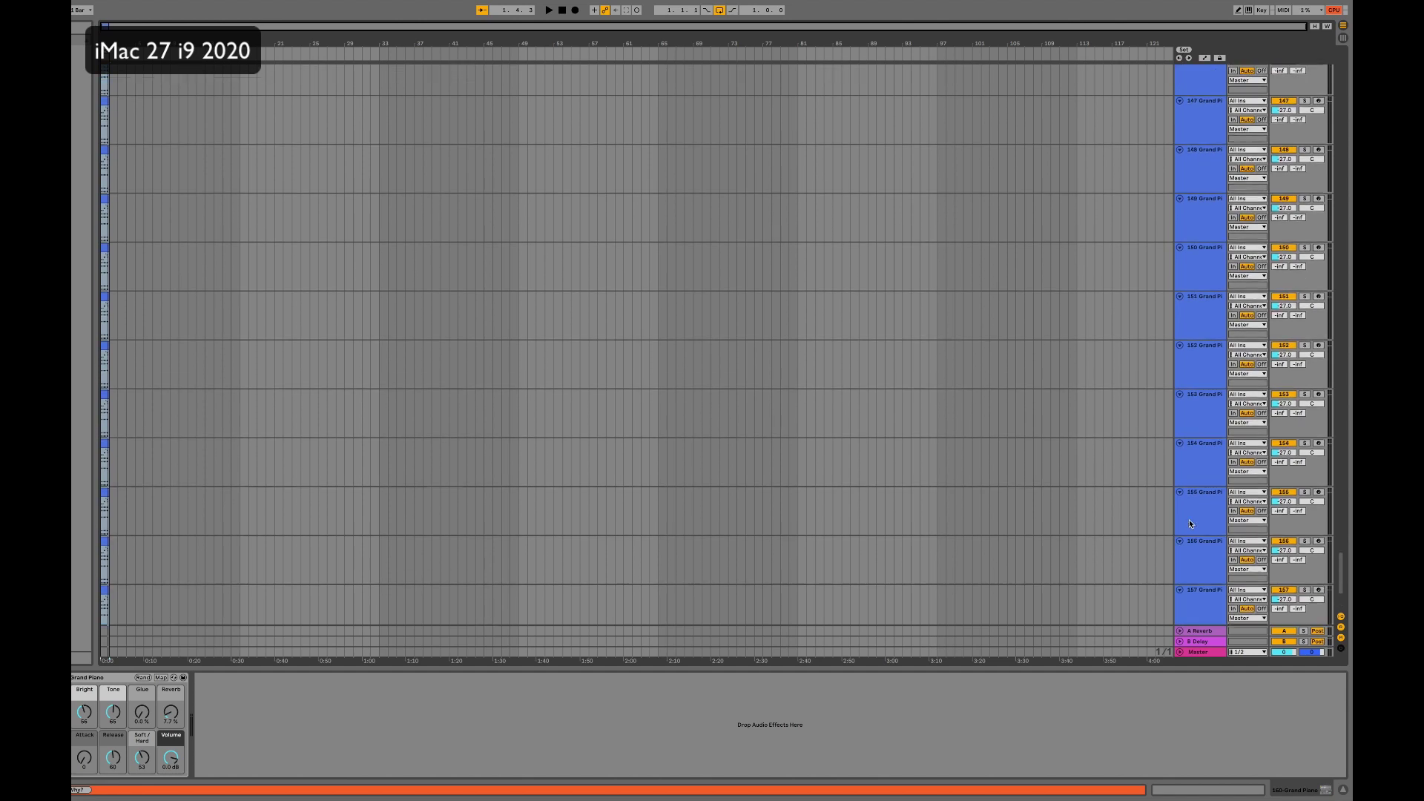
scroll(1189, 524, "up", 20)
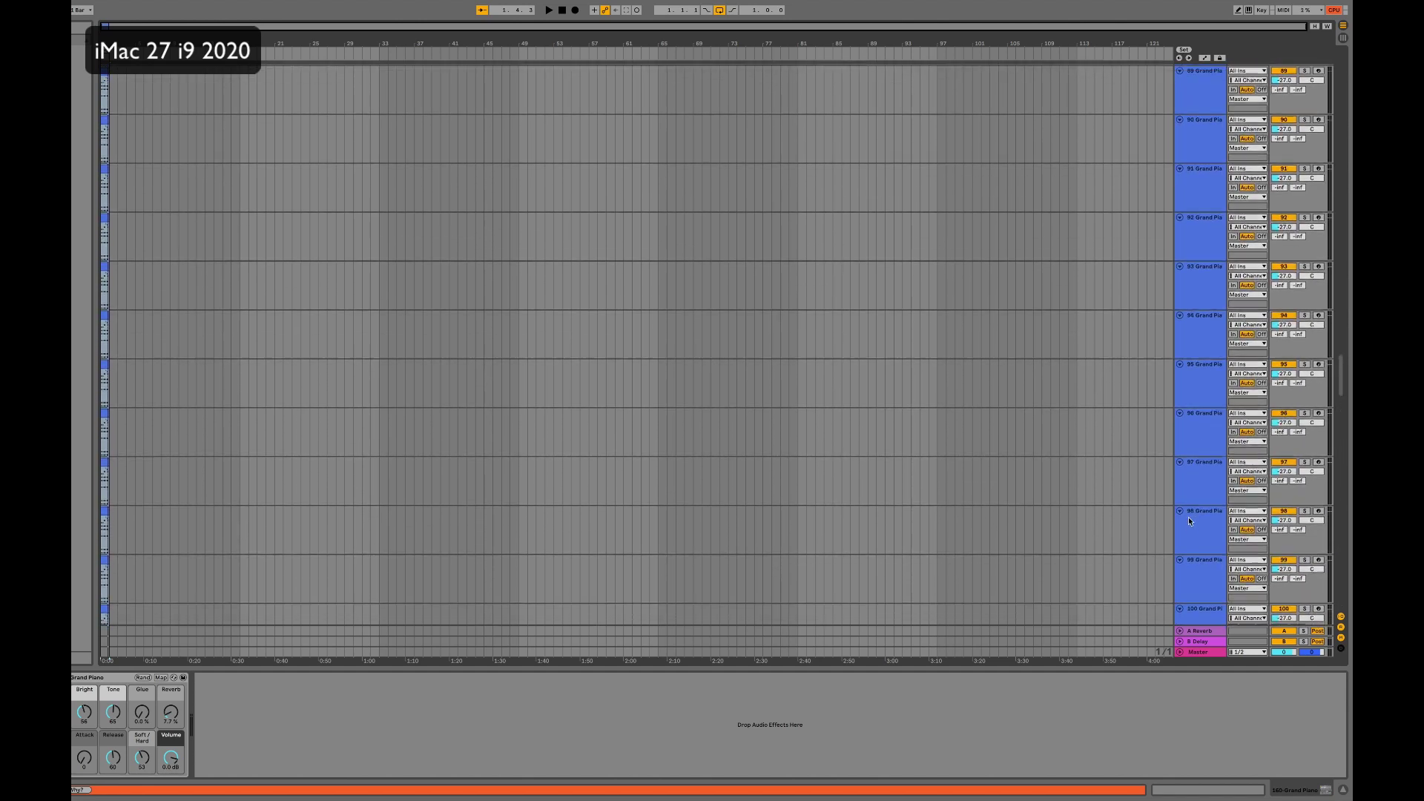
scroll(1189, 520, "up", 15)
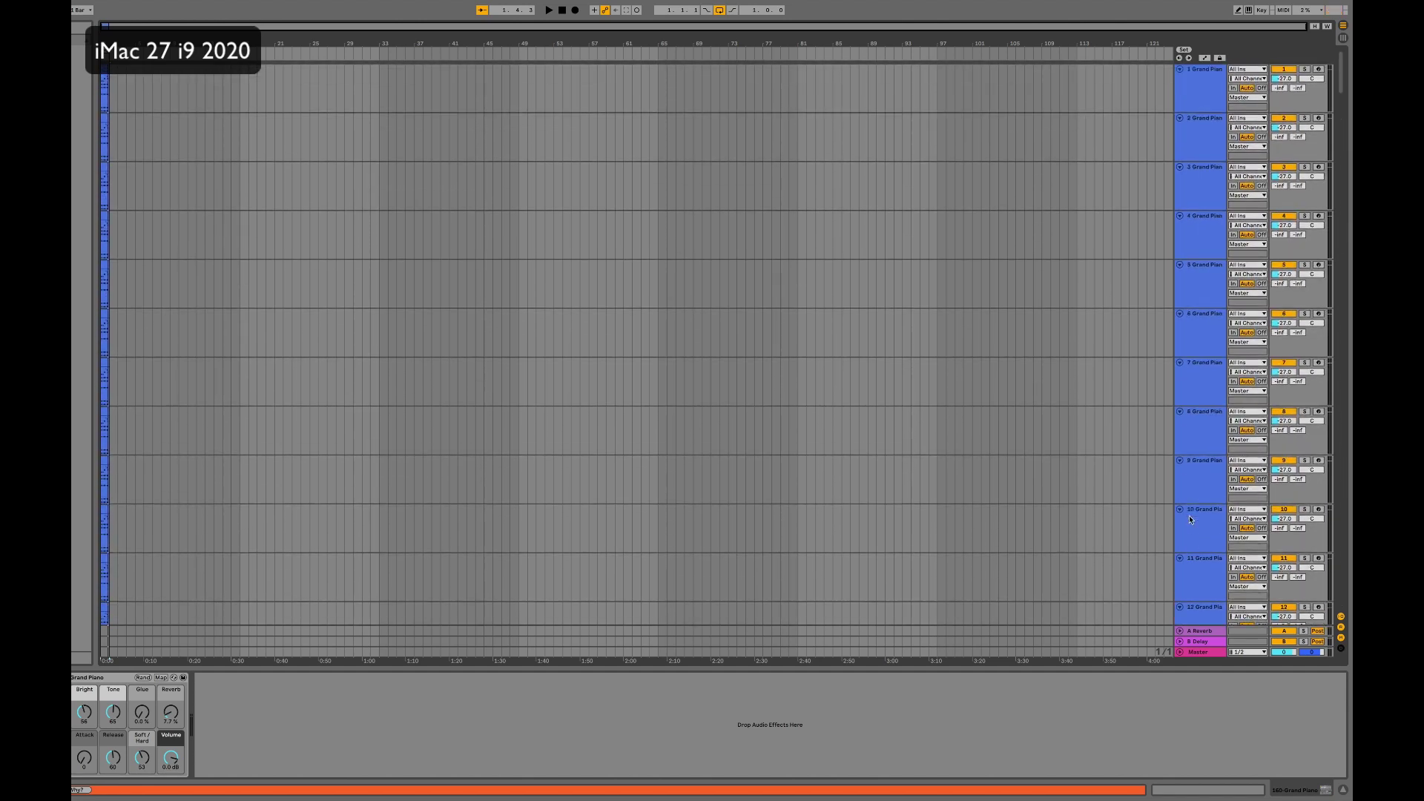
left_click(1198, 97, "shift")
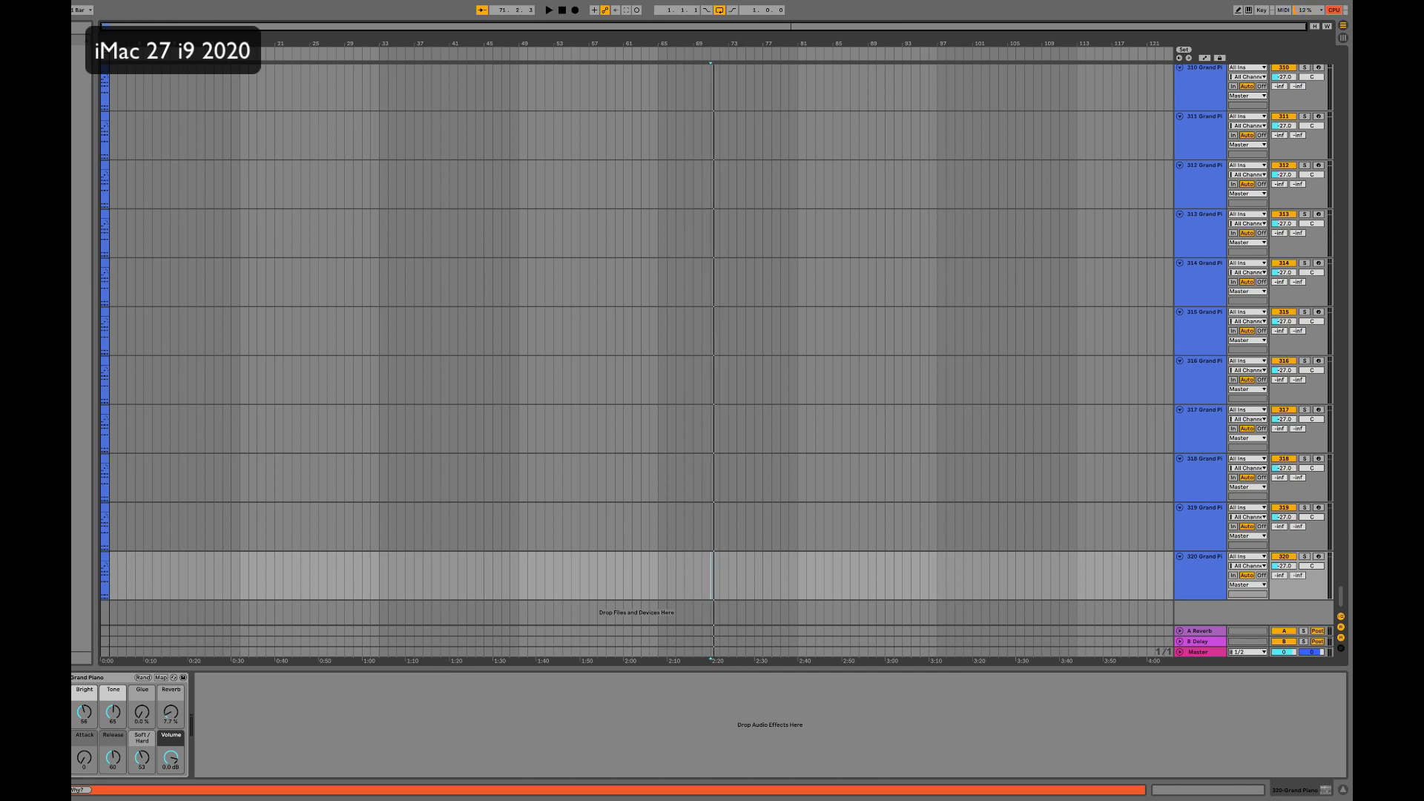
Play the 320 Grand Piano tracks from the start of the arrangement as a load test, and stop playback.
left_click(561, 10)
left_click(549, 11)
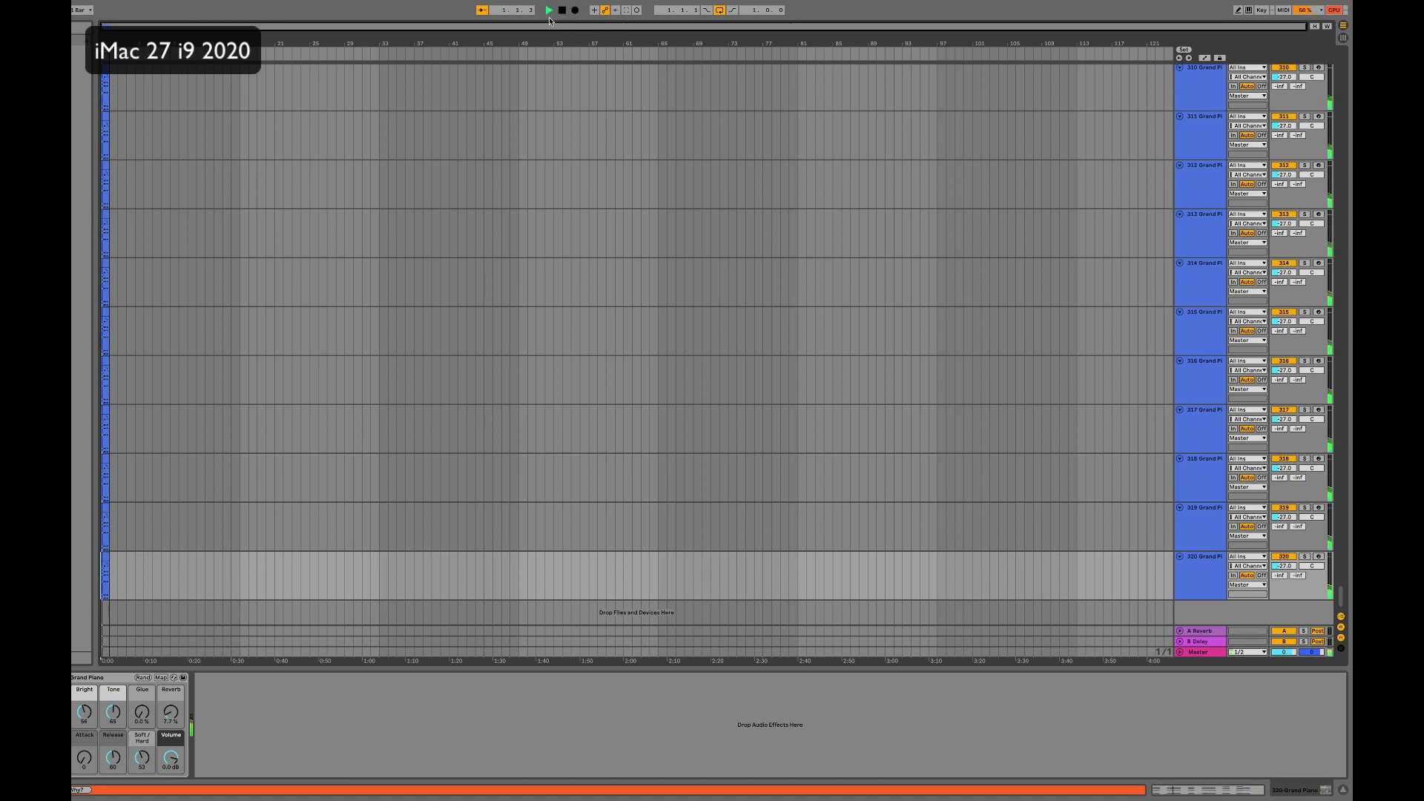
key("space")
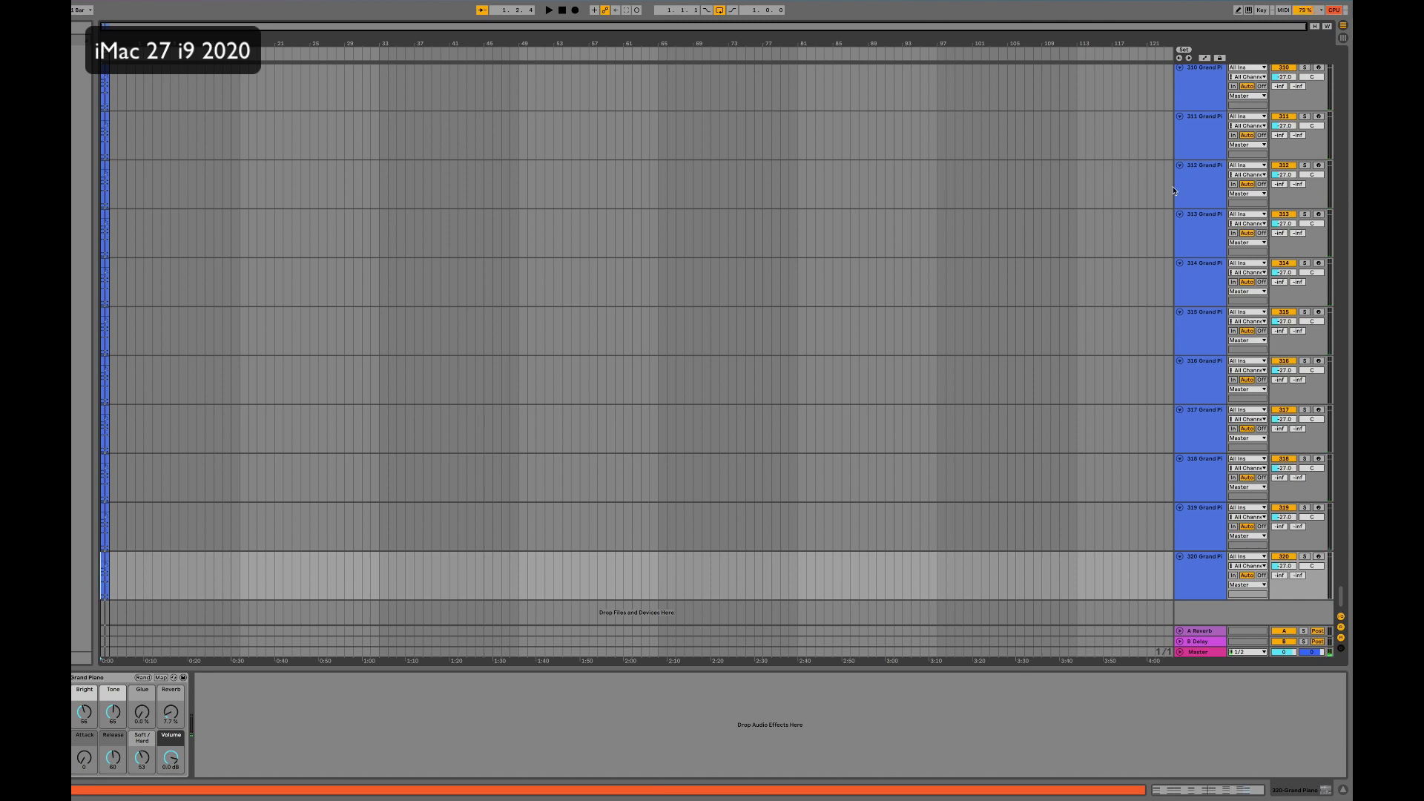
Delete the Grand Piano tracks from 251 to 320, and play the remaining 250 tracks as a load test.
scroll(1187, 194, "up", 2)
scroll(1187, 194, "down", 1)
scroll(1186, 284, "up", 2)
scroll(1193, 284, "up", 20)
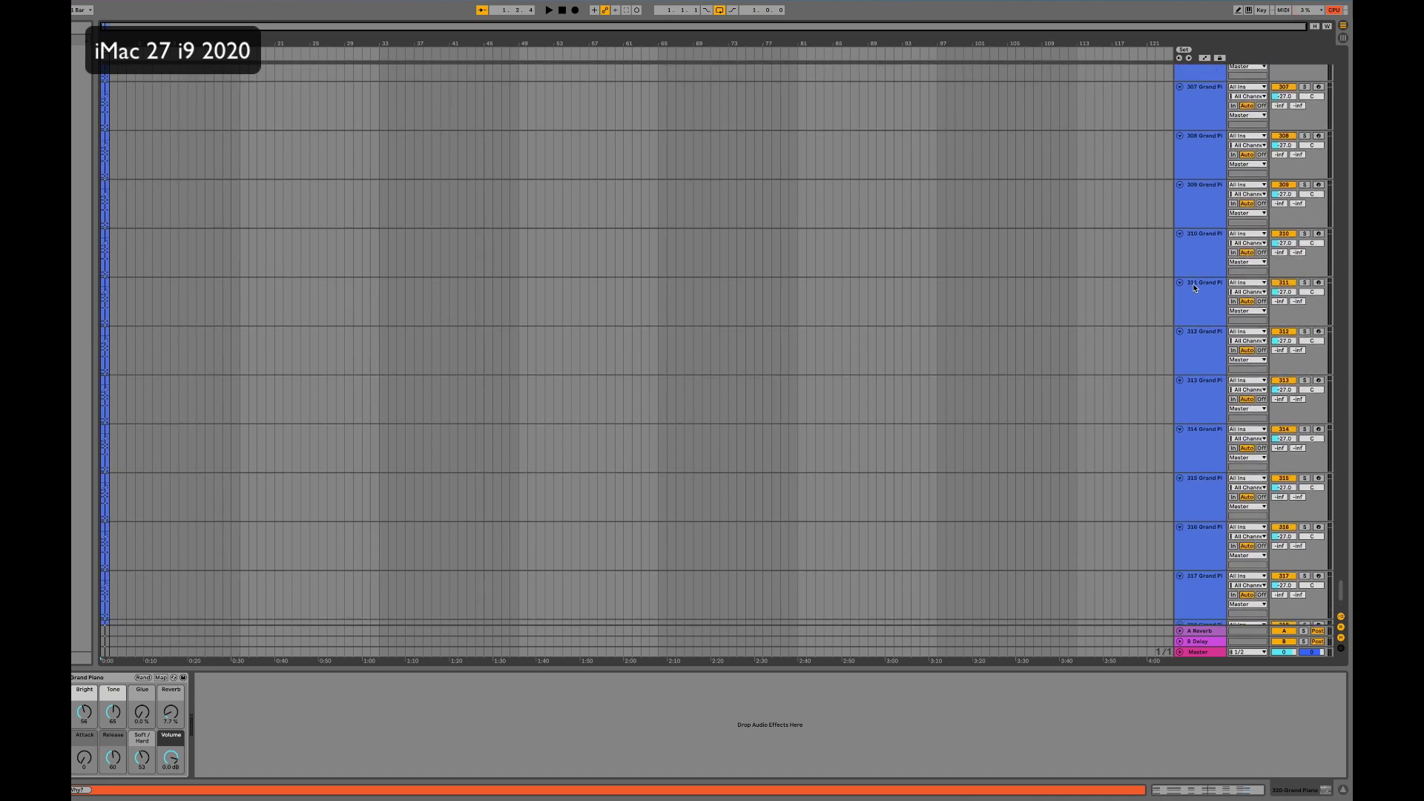
scroll(1194, 287, "up", 20)
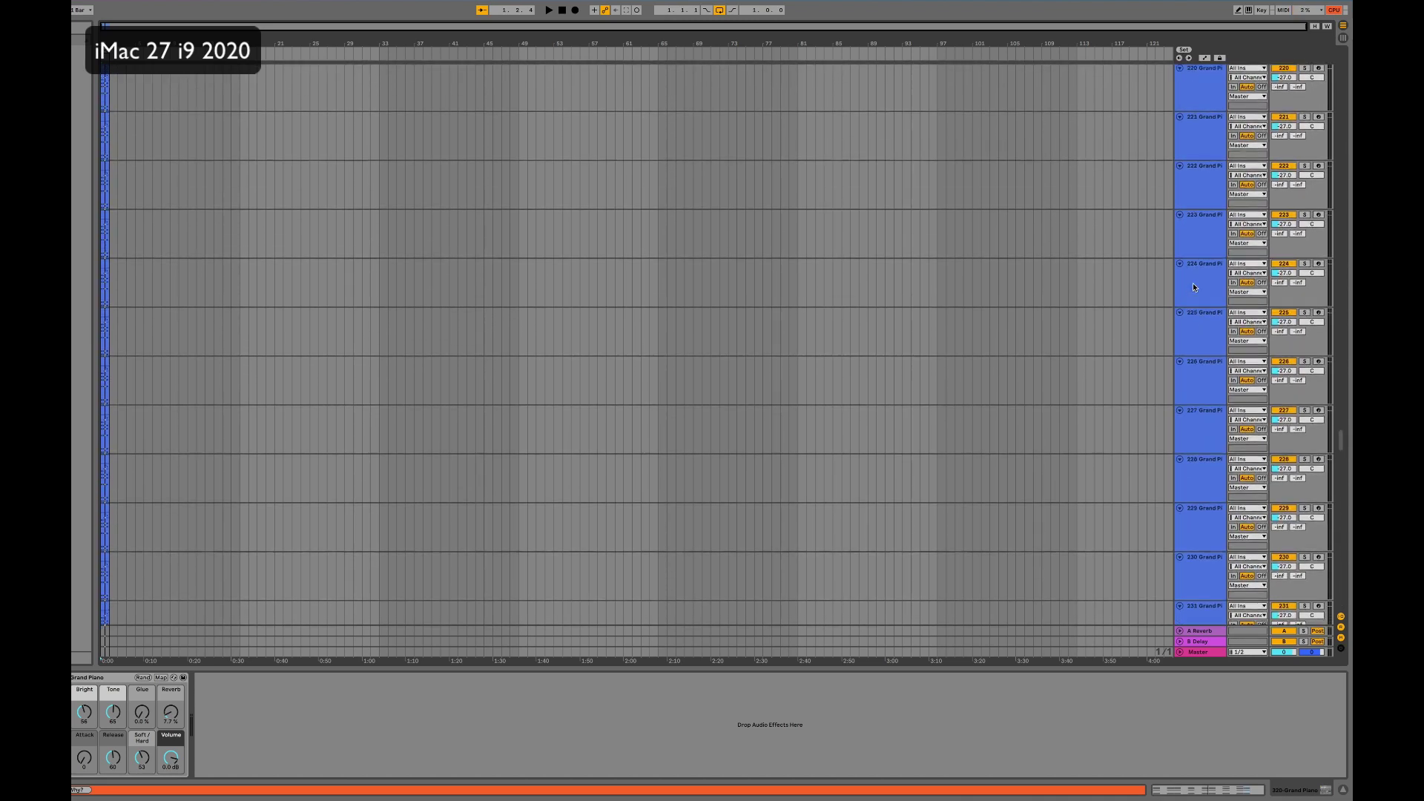
scroll(1193, 288, "down", 15)
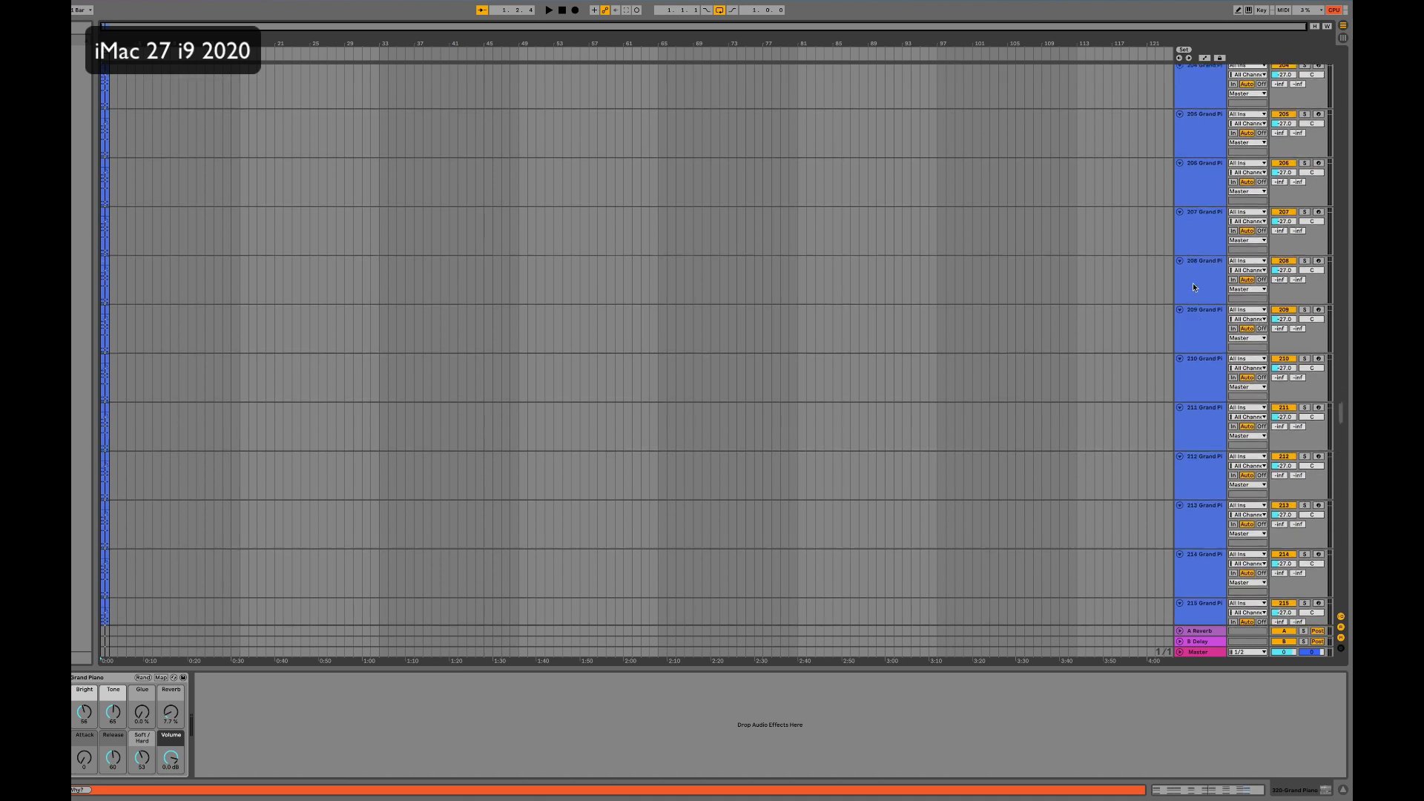
scroll(1193, 287, "down", 20)
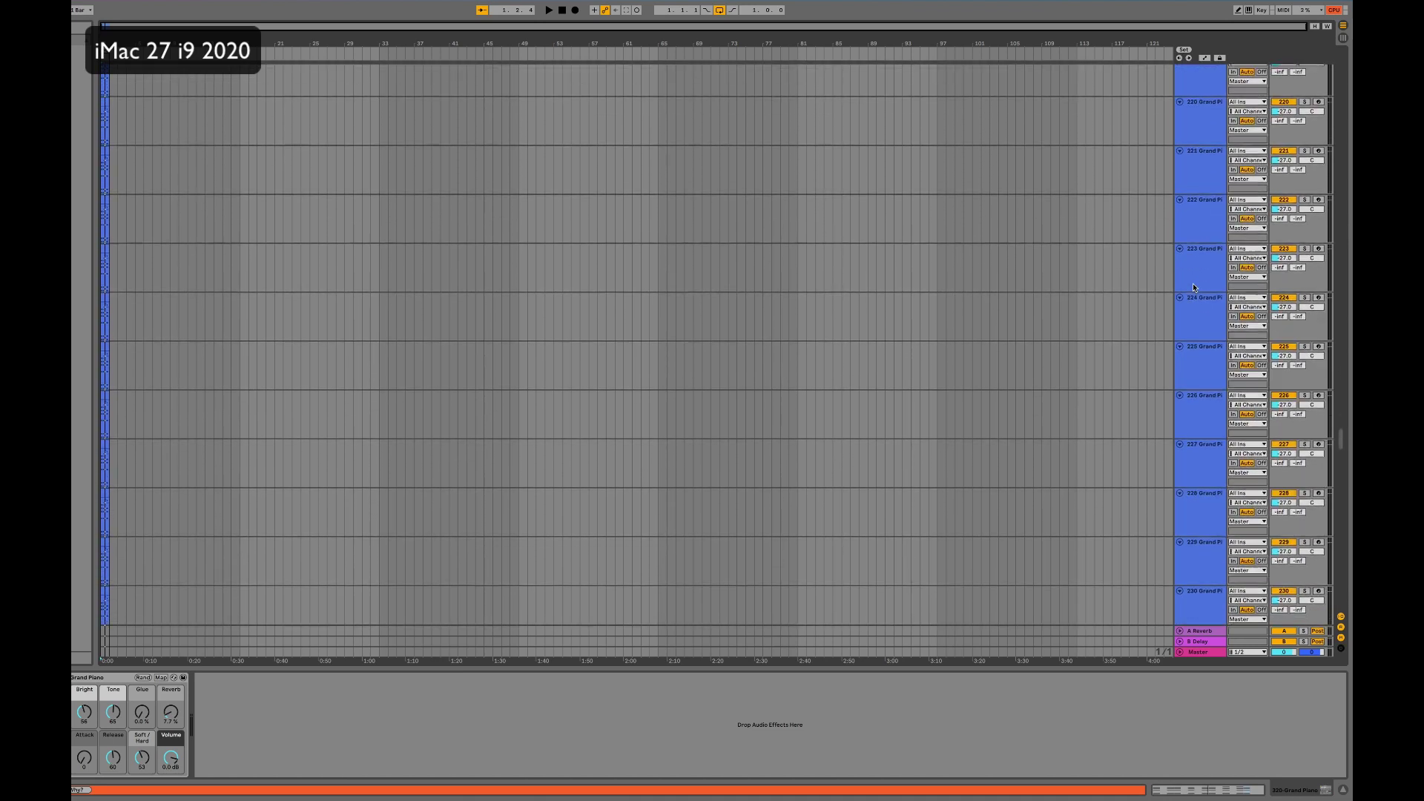
scroll(1194, 287, "down", 8)
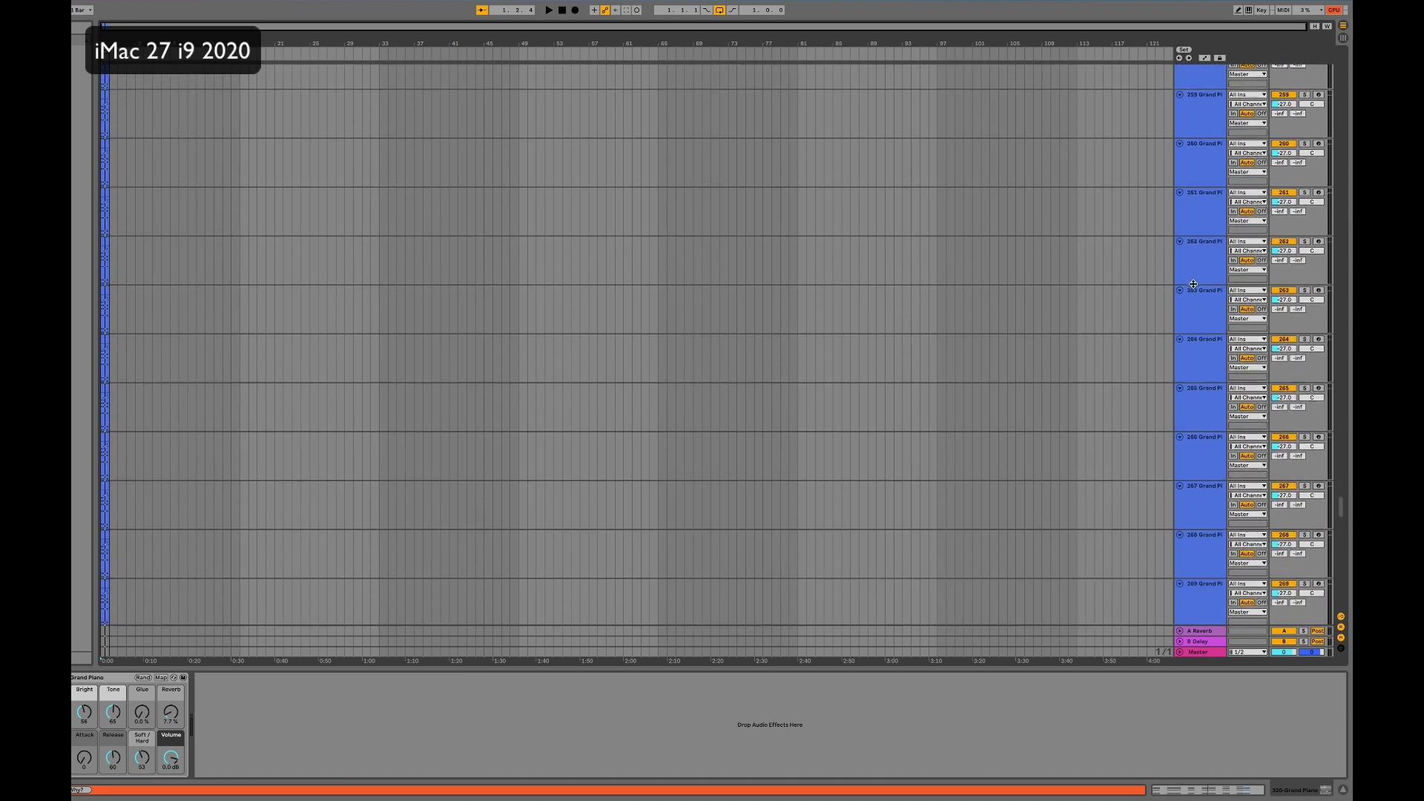
scroll(1193, 286, "up", 10)
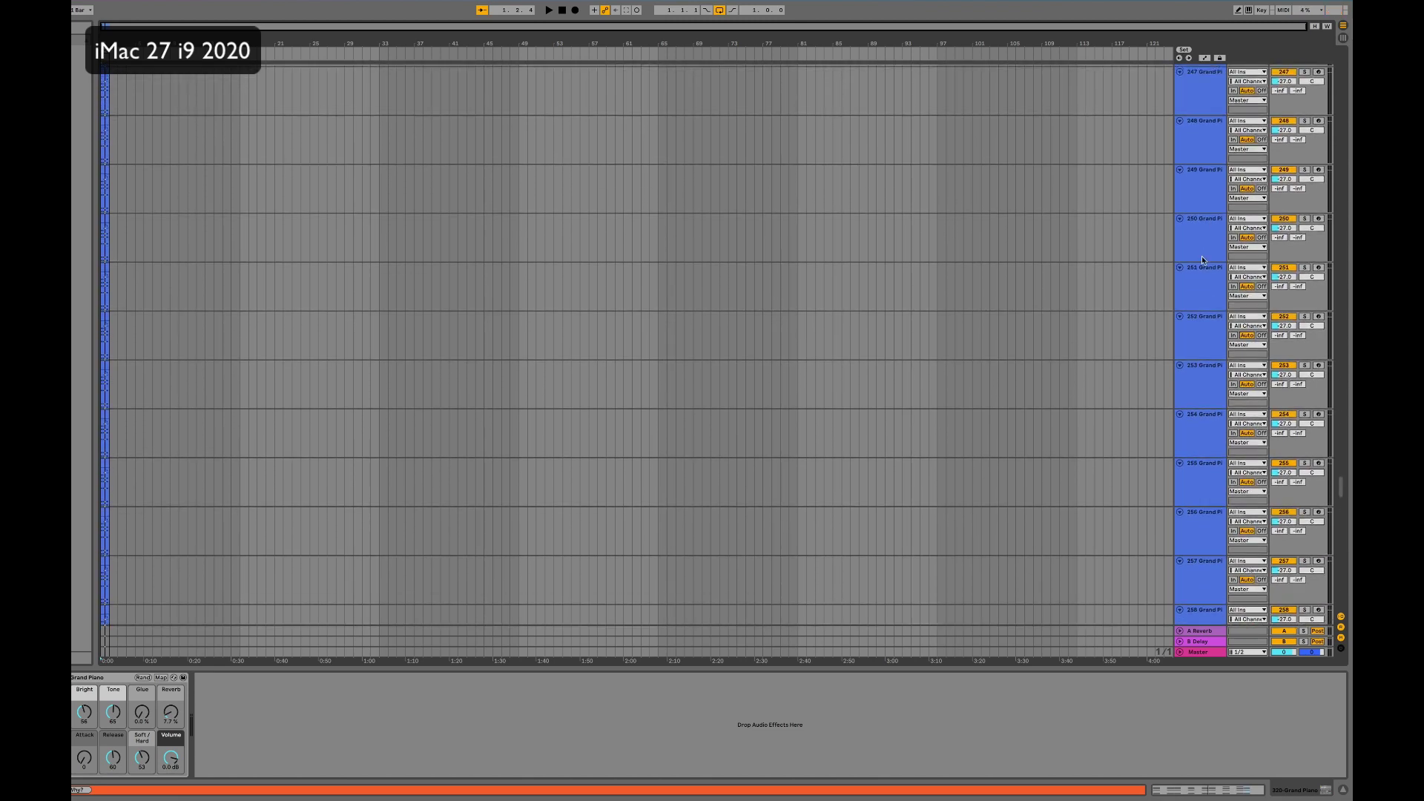
left_click(1199, 278)
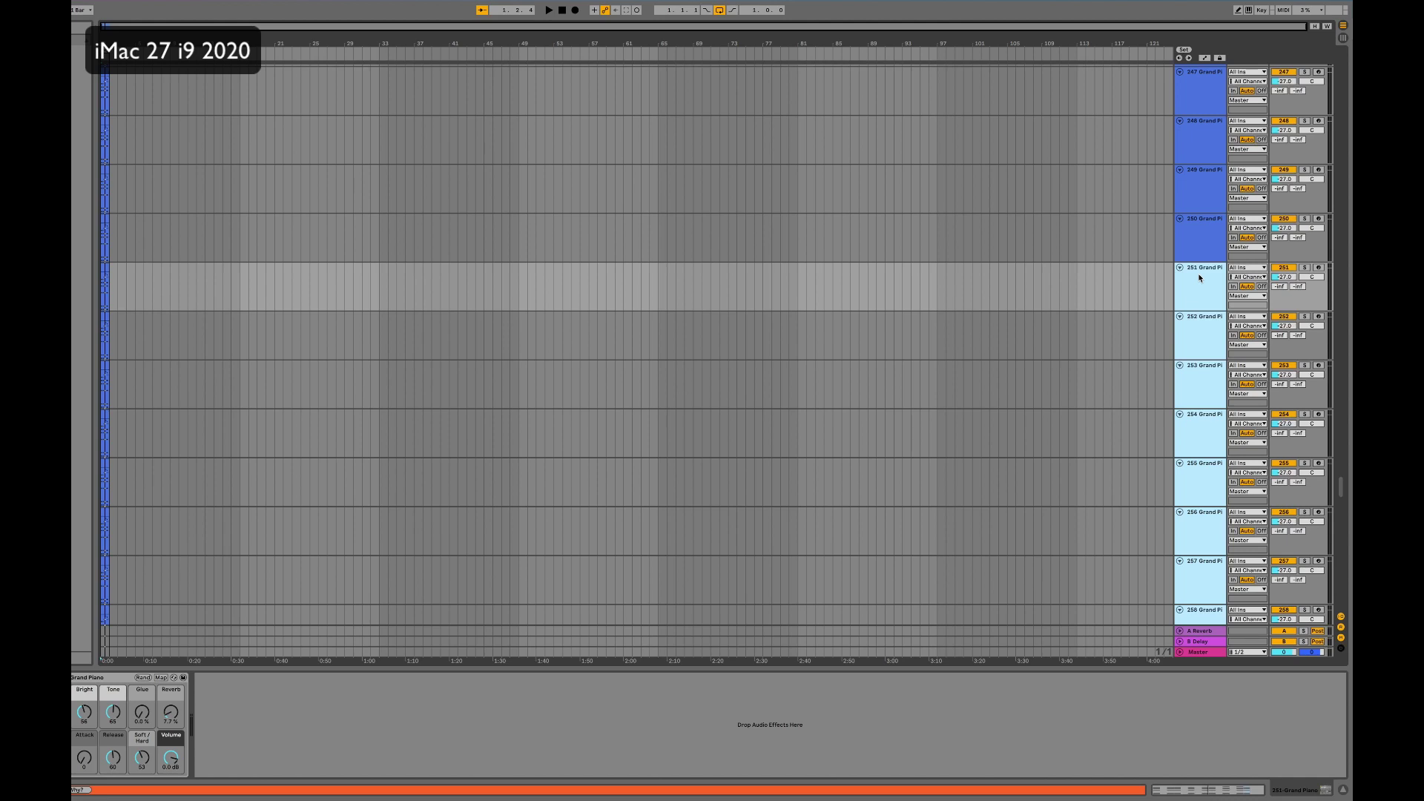
key("Delete")
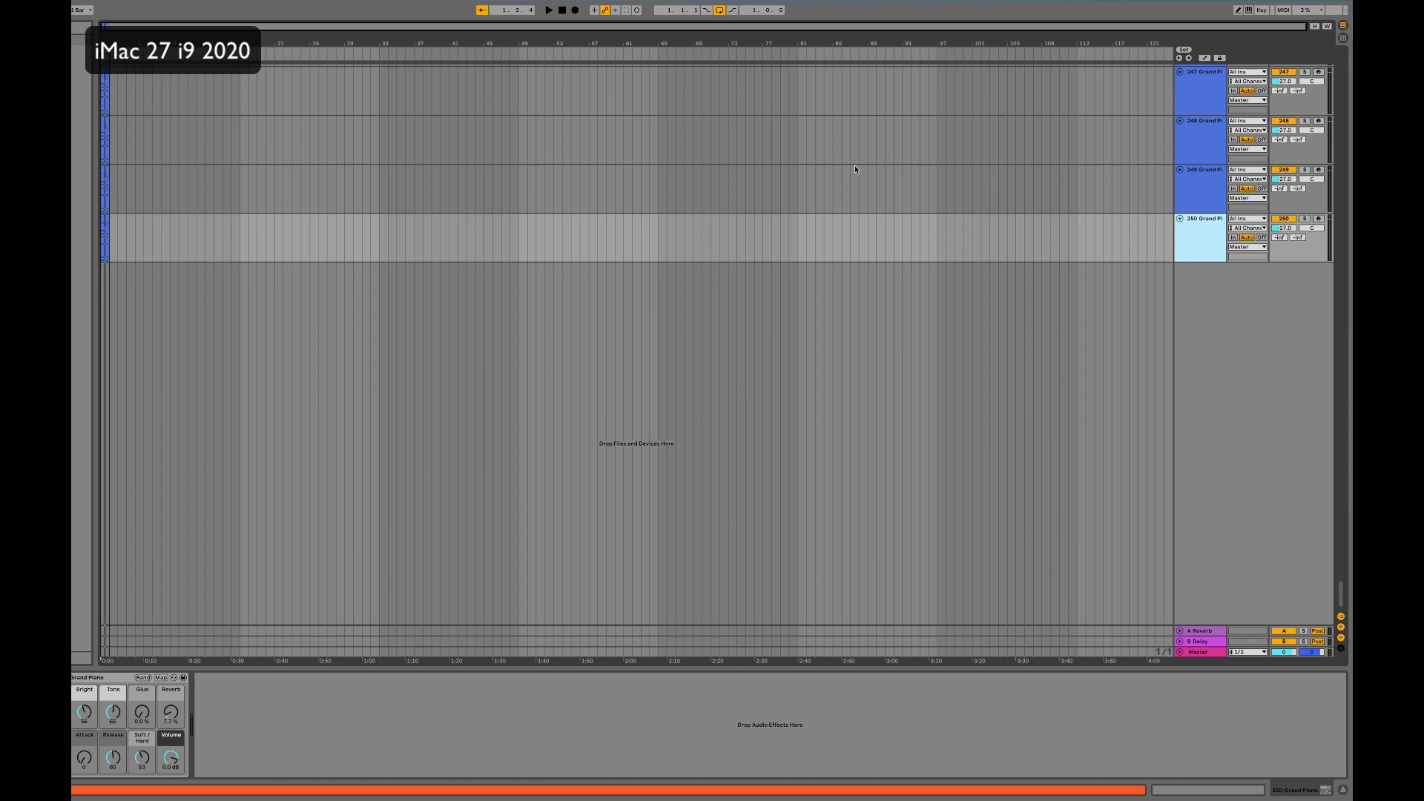
key("space")
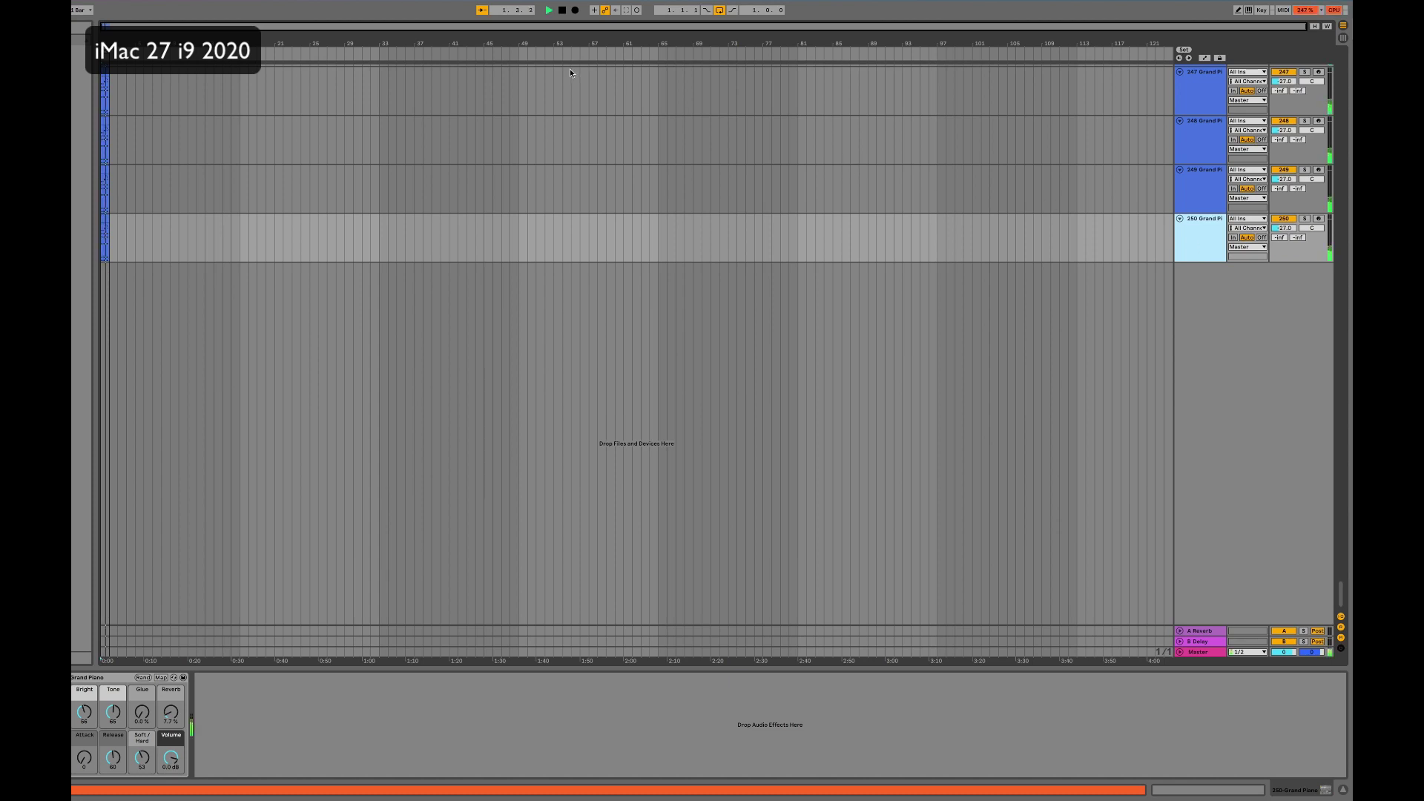
key("space")
Select Grand Piano tracks 231 to 250.
scroll(1154, 224, "up", 10)
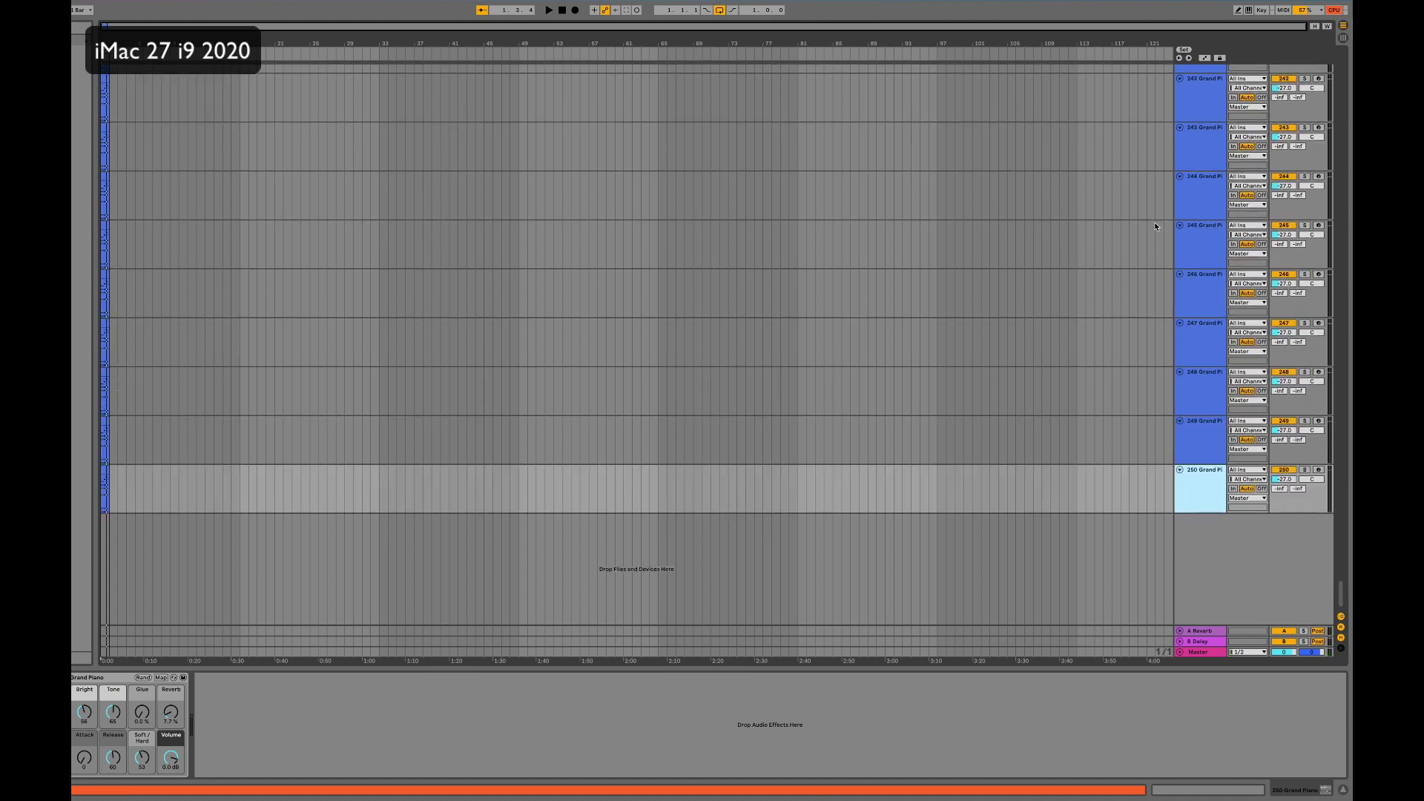
scroll(1154, 224, "up", 10)
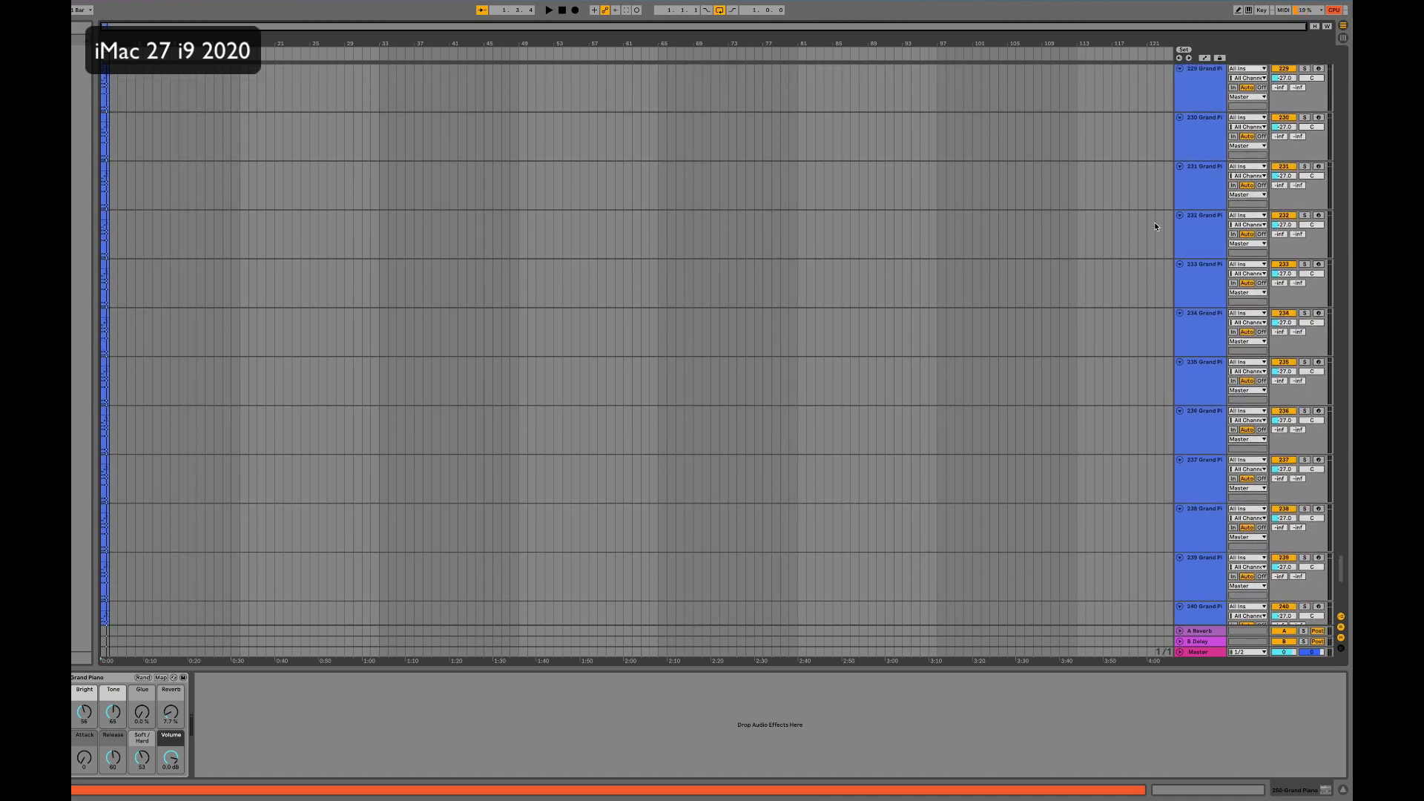
left_click(1184, 174)
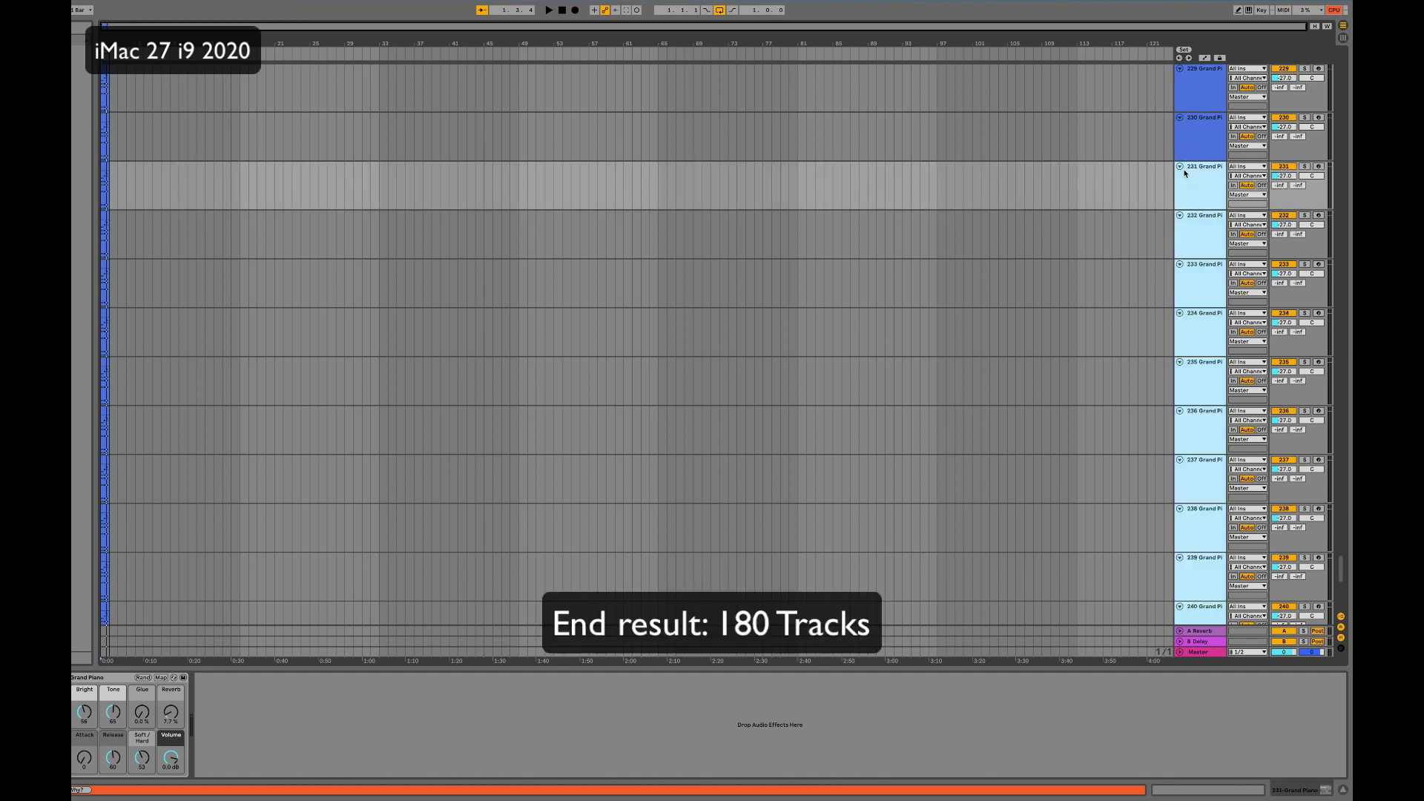